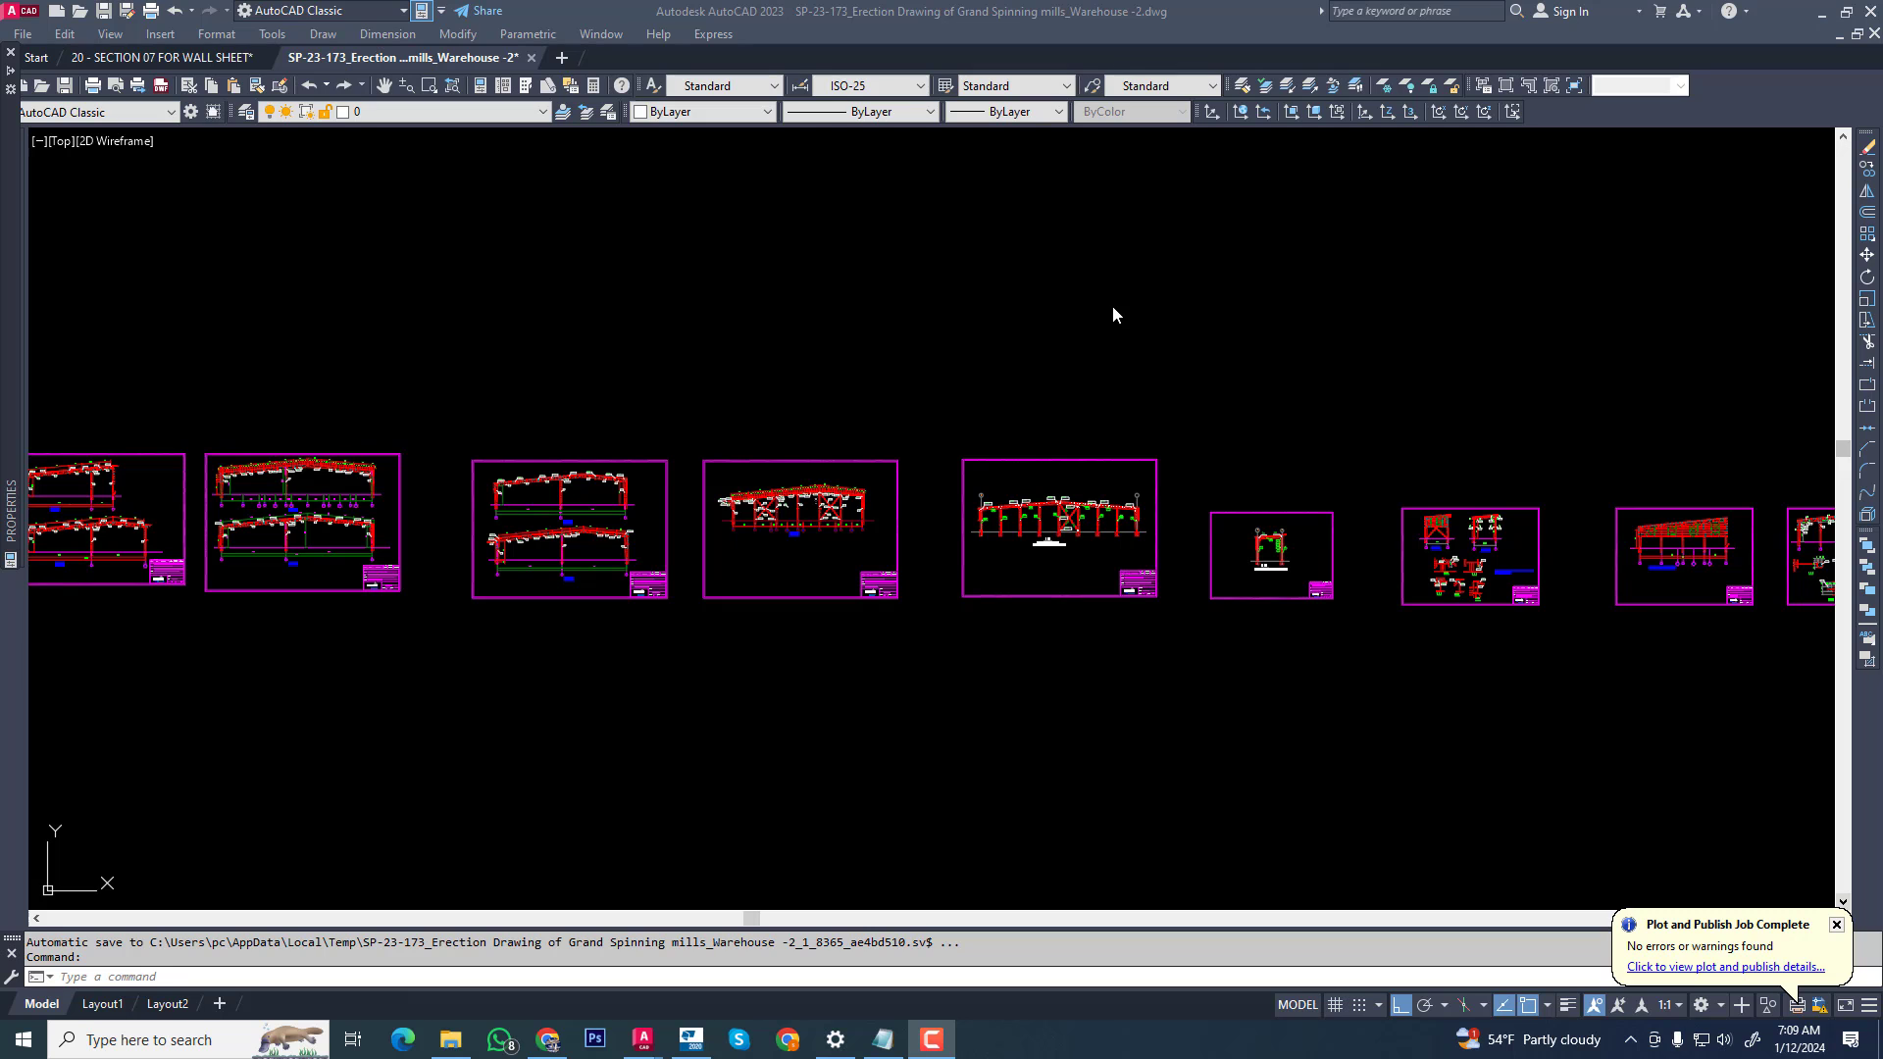
# - Switch from the AutoCAD drawing to the Tekla Structures model window
pyautogui.click(692, 1039)
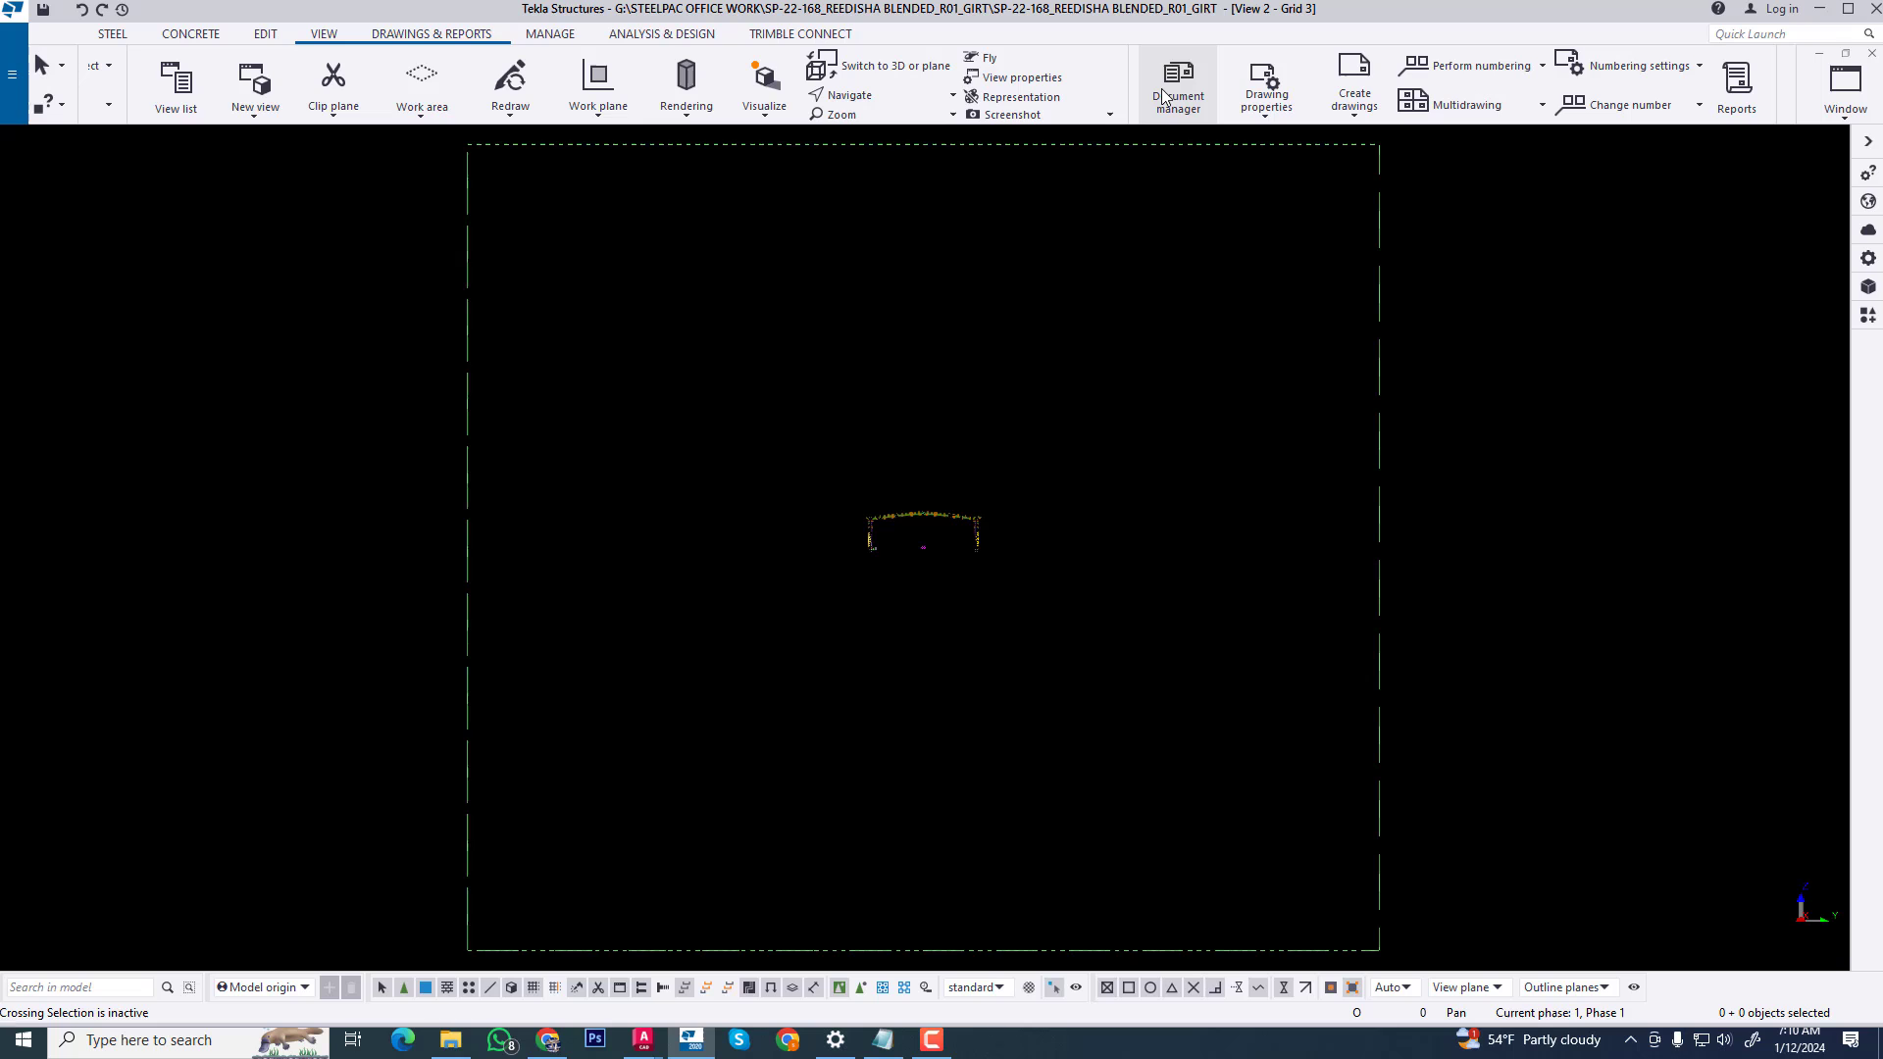
# - Open the [4] RAFTER LAYOUT PLAN drawing from the Document manager's GA drawing list
pyautogui.click(1162, 95)
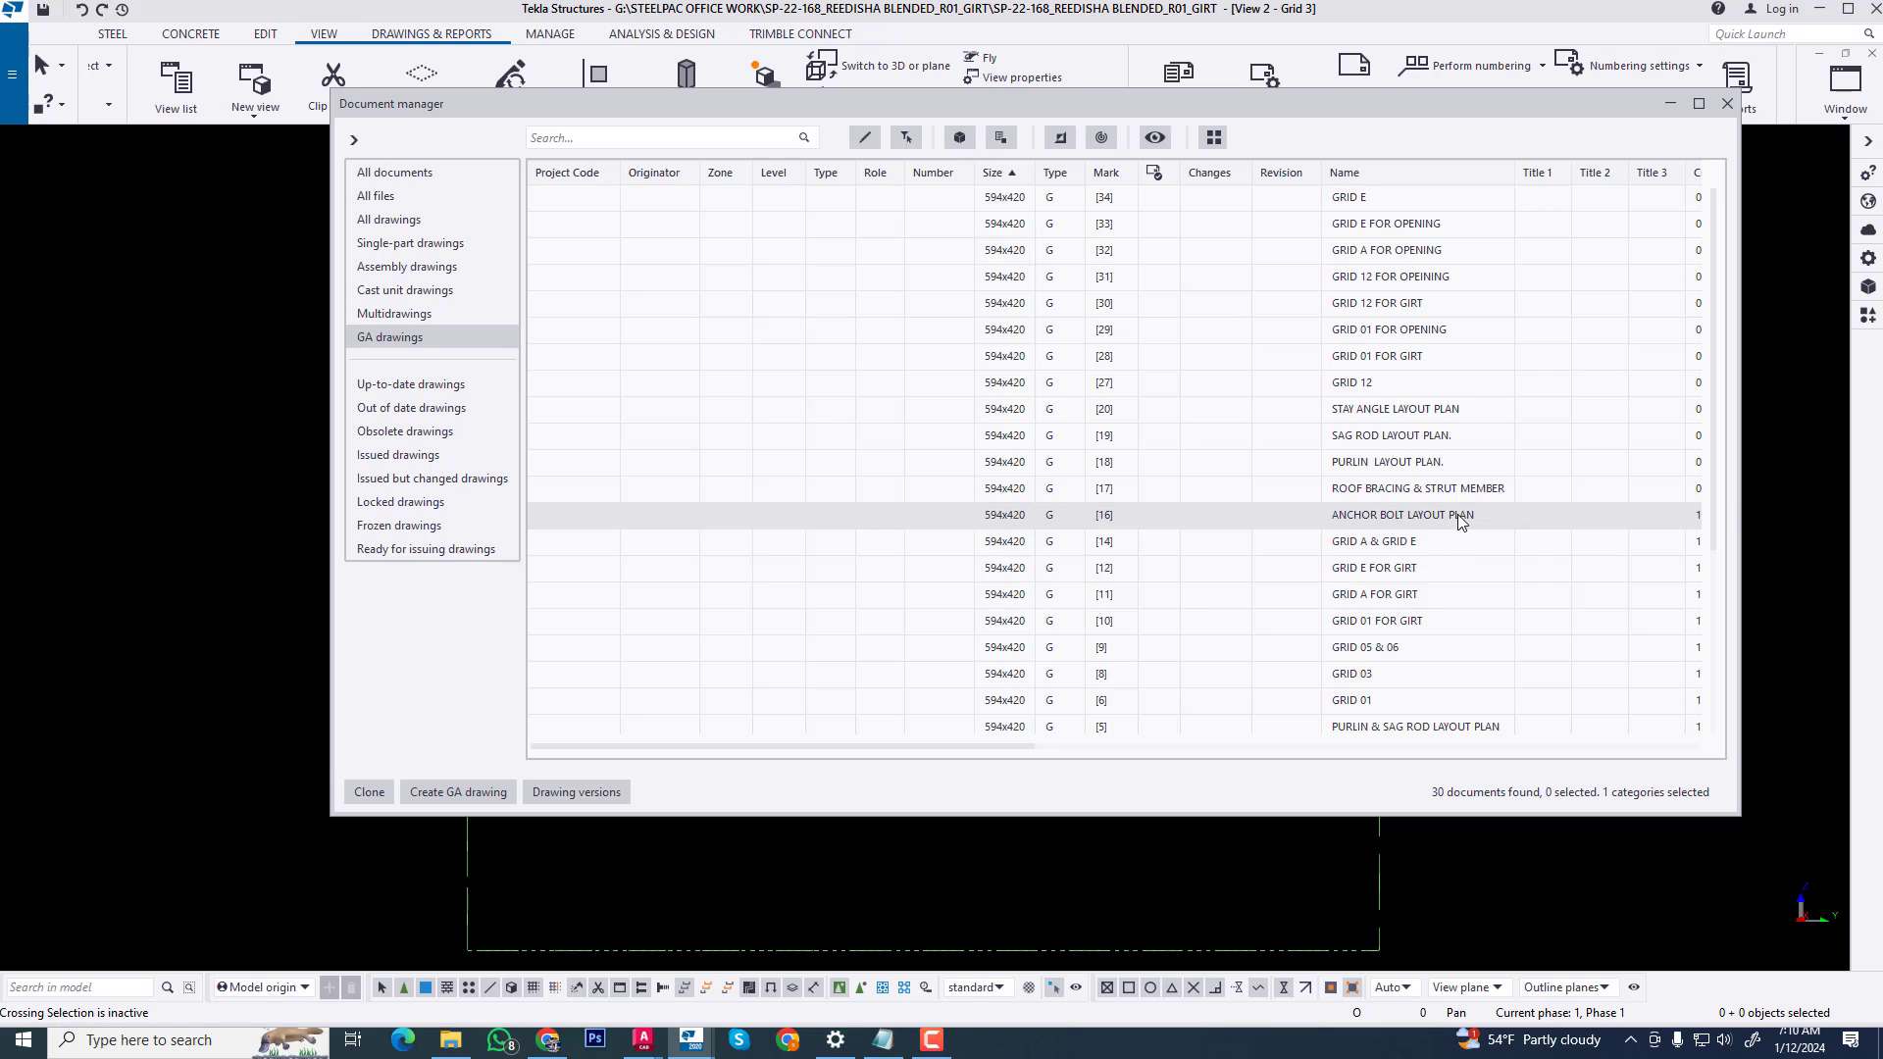
pyautogui.scroll(-4, 1441, 514)
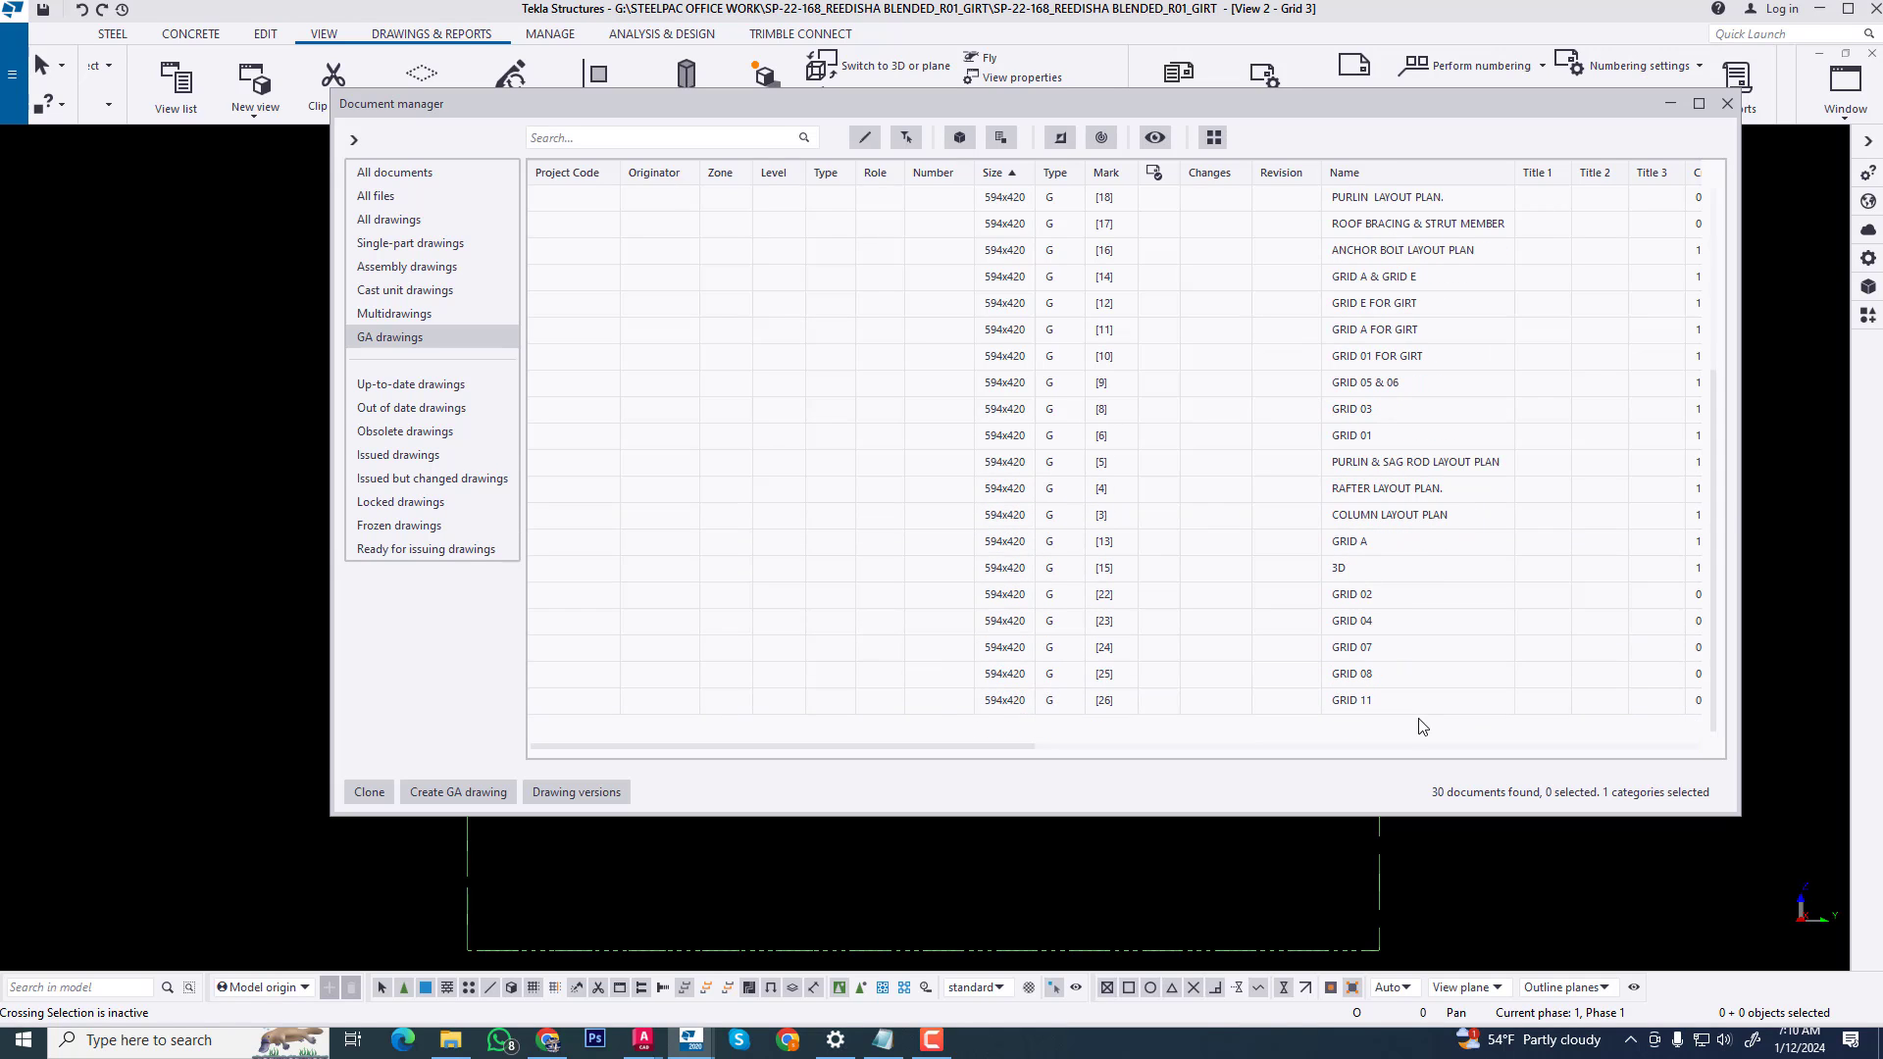
pyautogui.click(1409, 492)
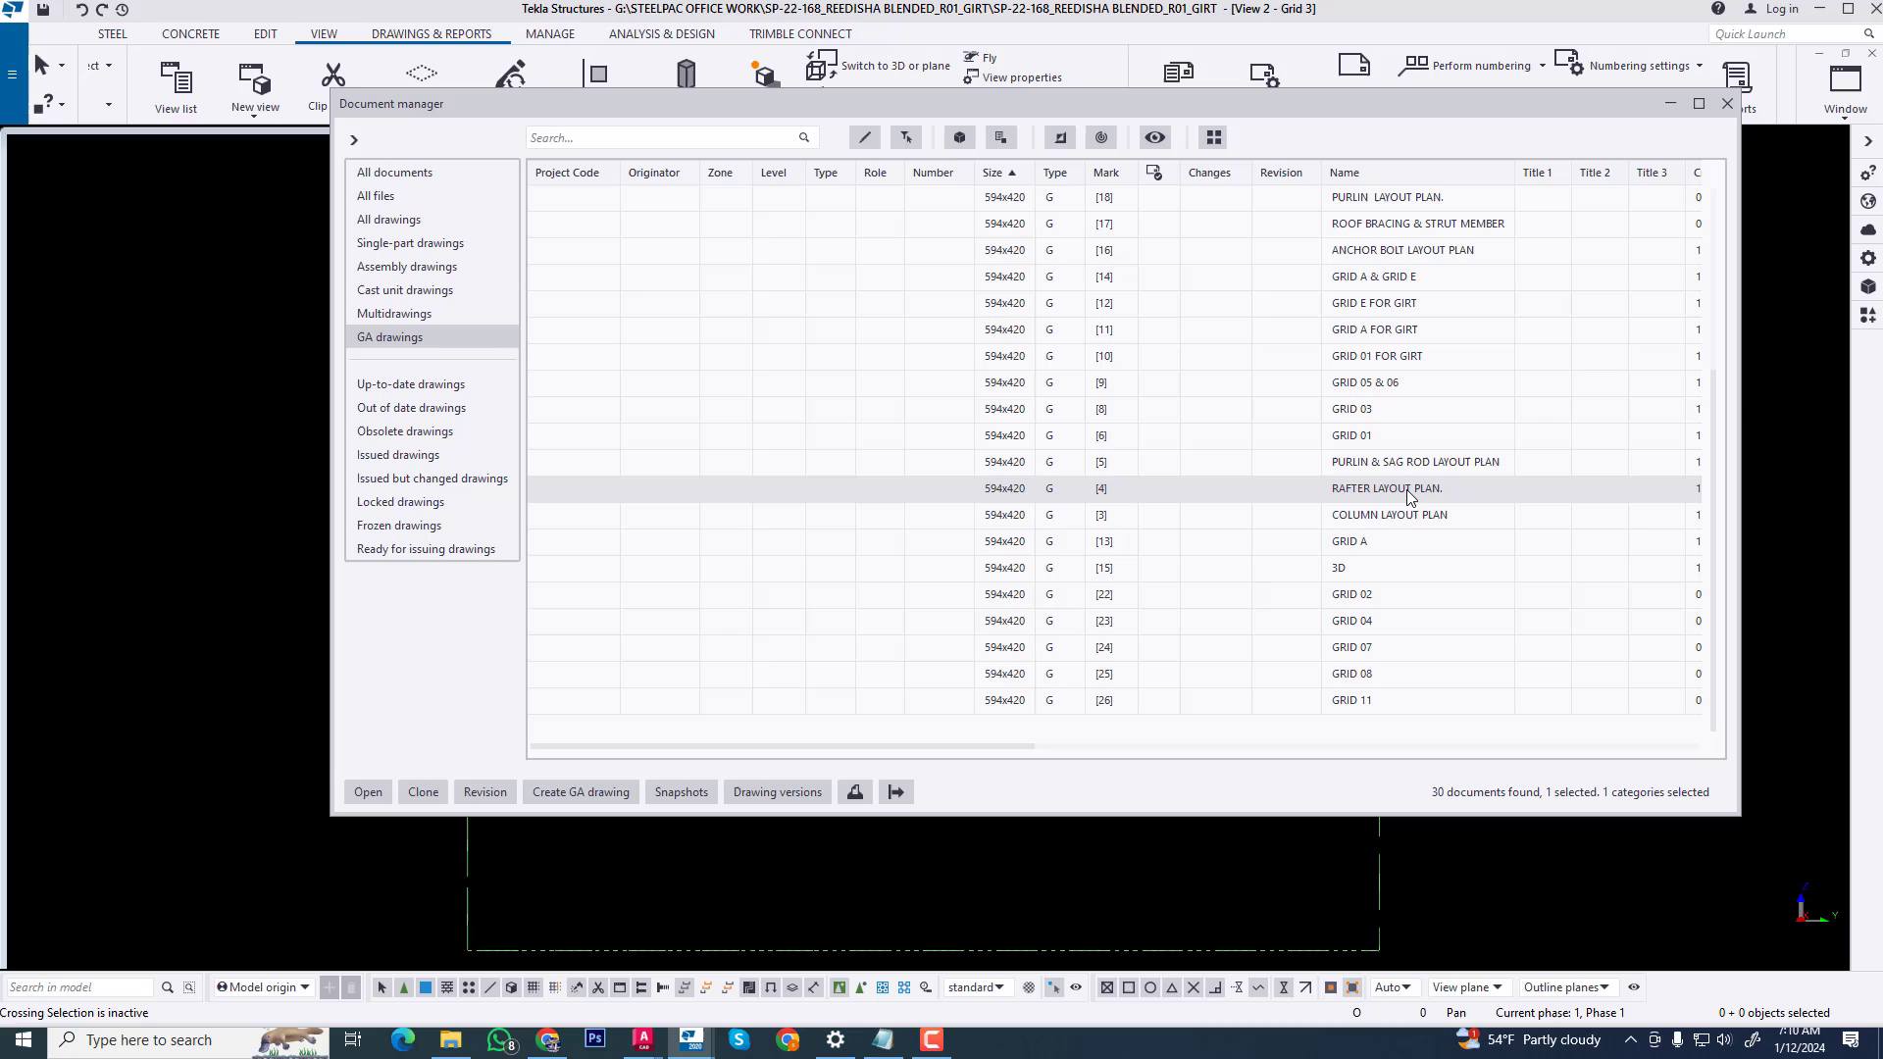
pyautogui.doubleClick(1409, 495)
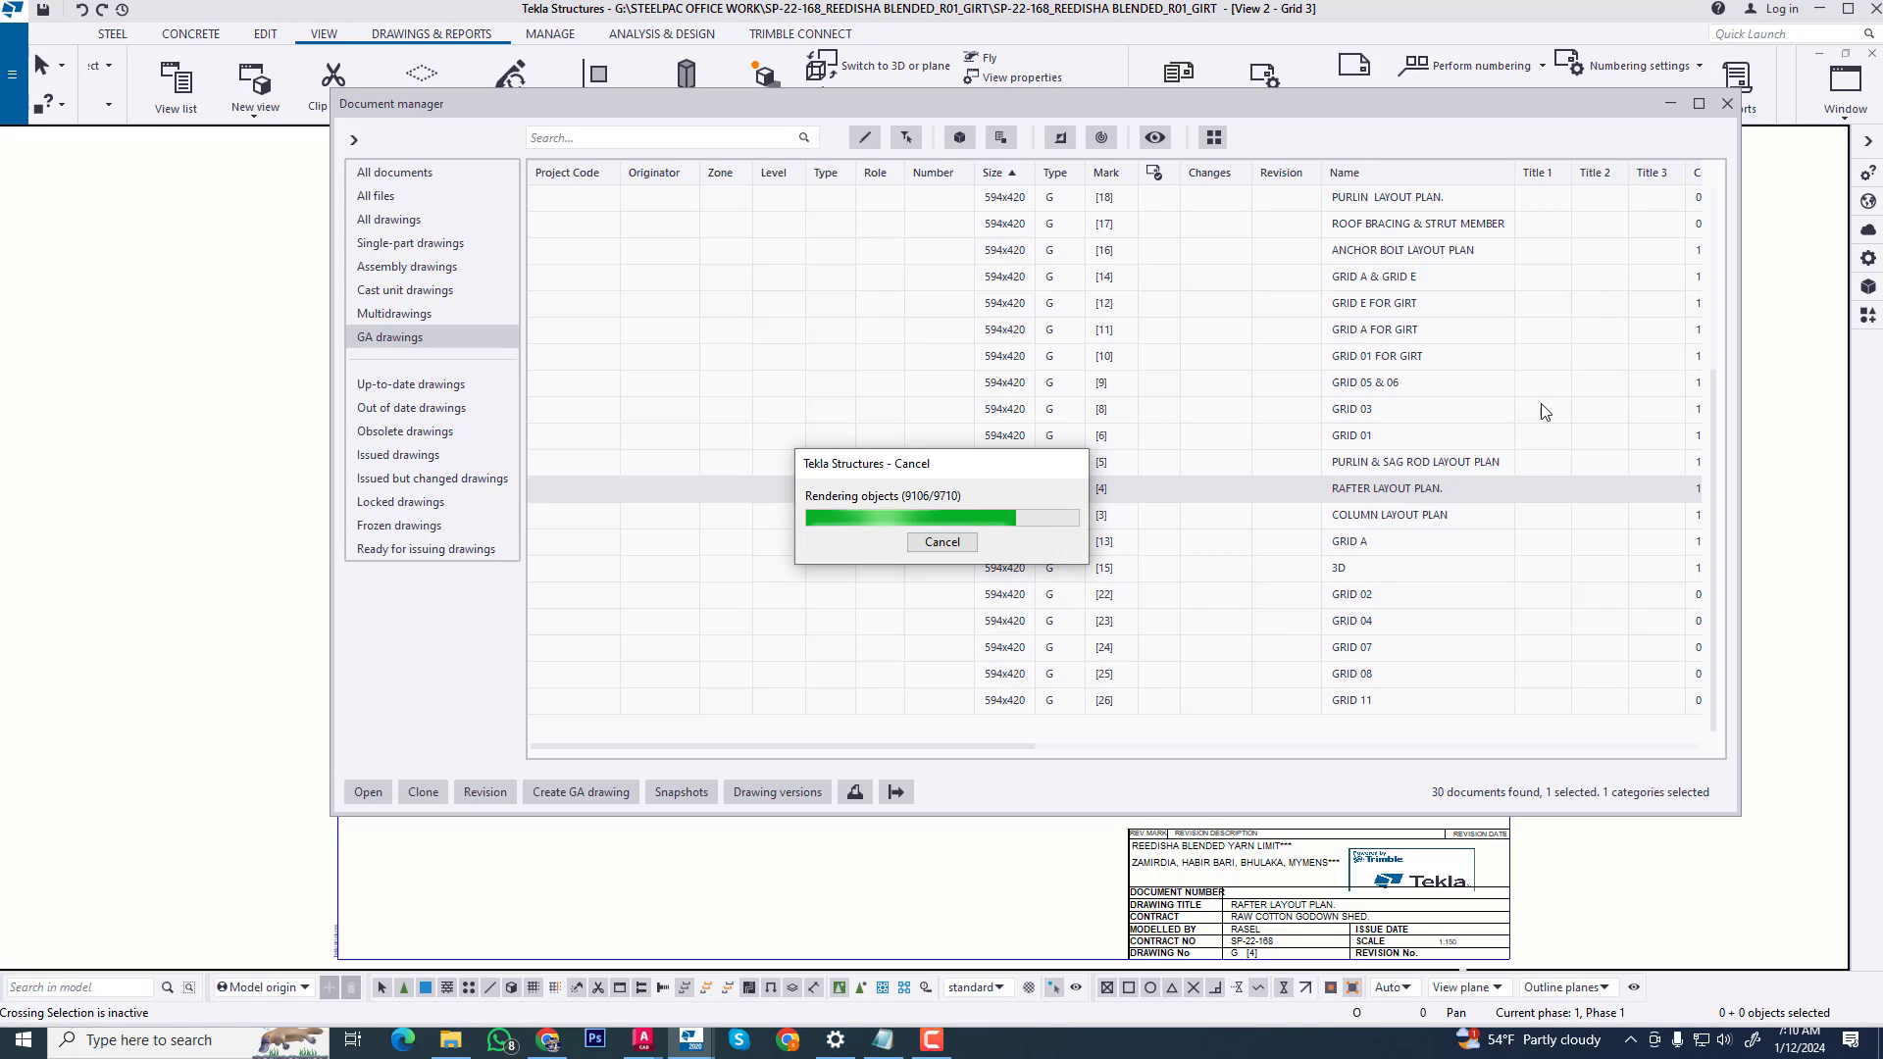
# - Check the plan view's properties without changes, then close the RAFTER LAYOUT PLAN drawing
pyautogui.click(1669, 105)
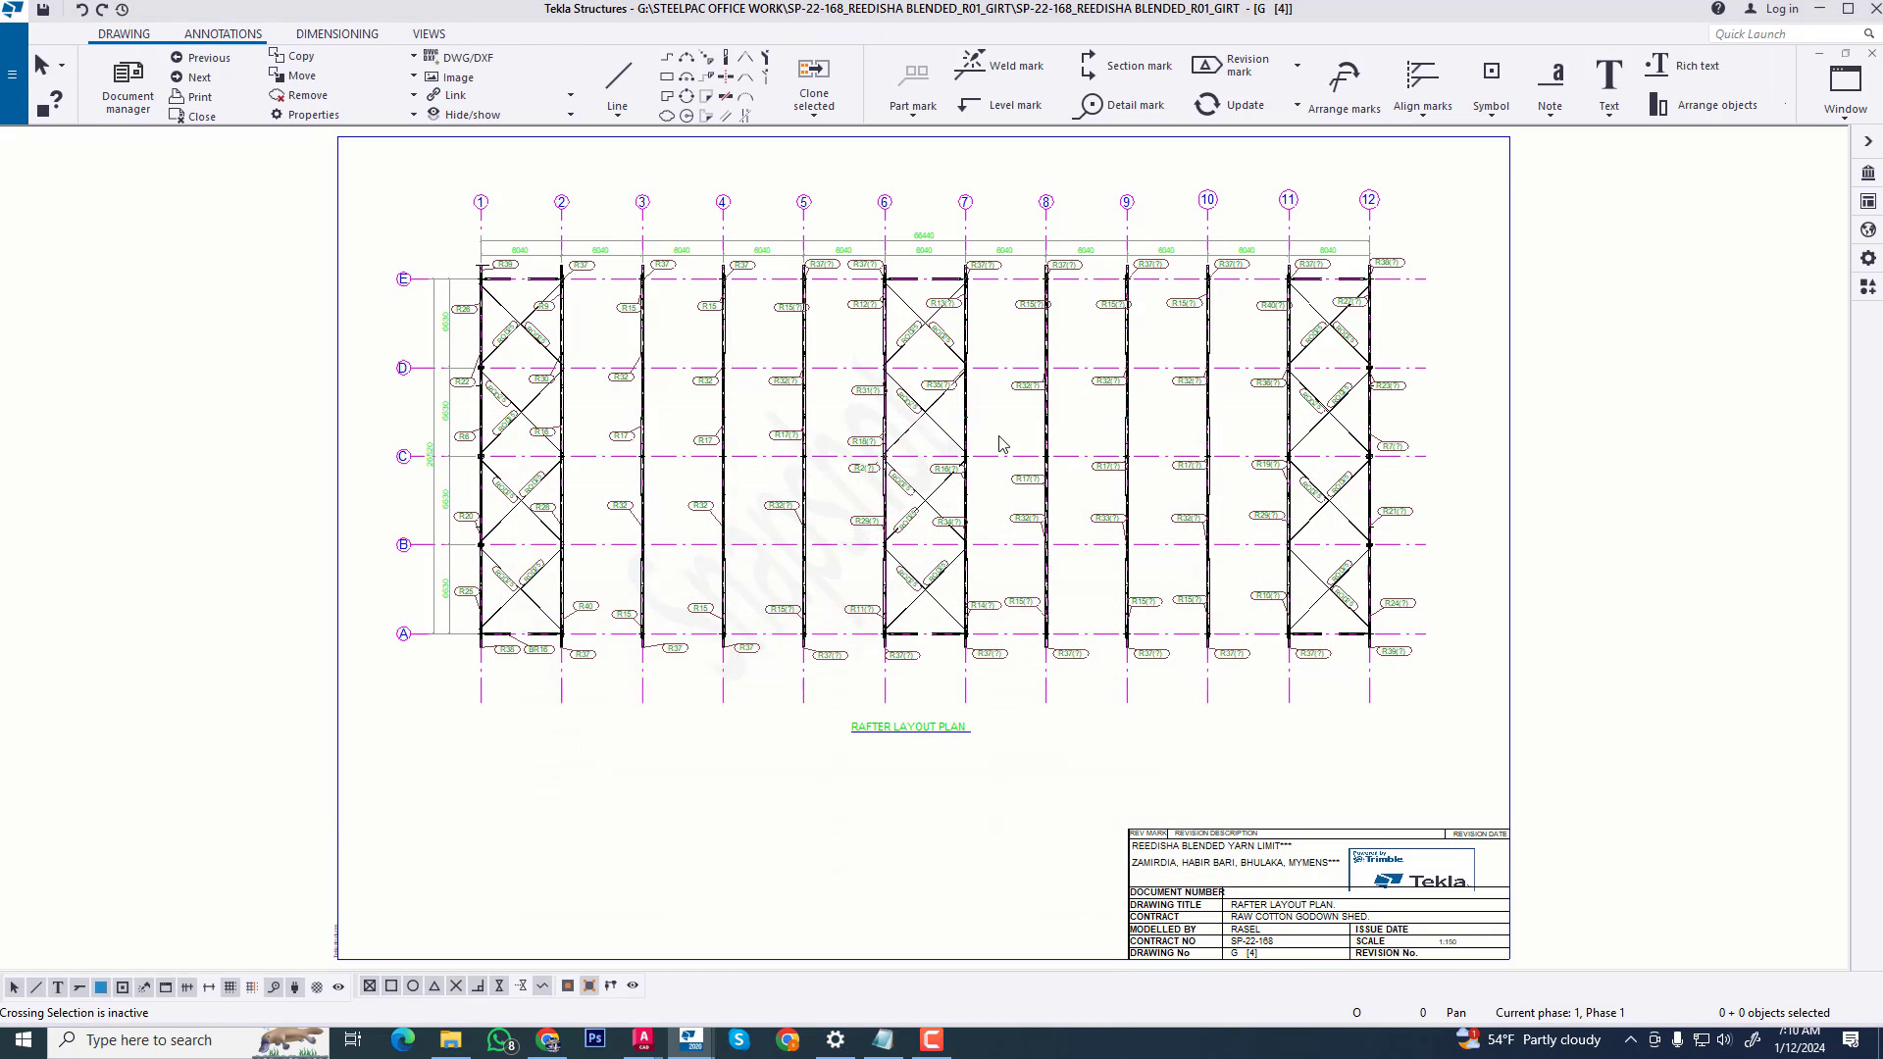
pyautogui.doubleClick(1430, 310)
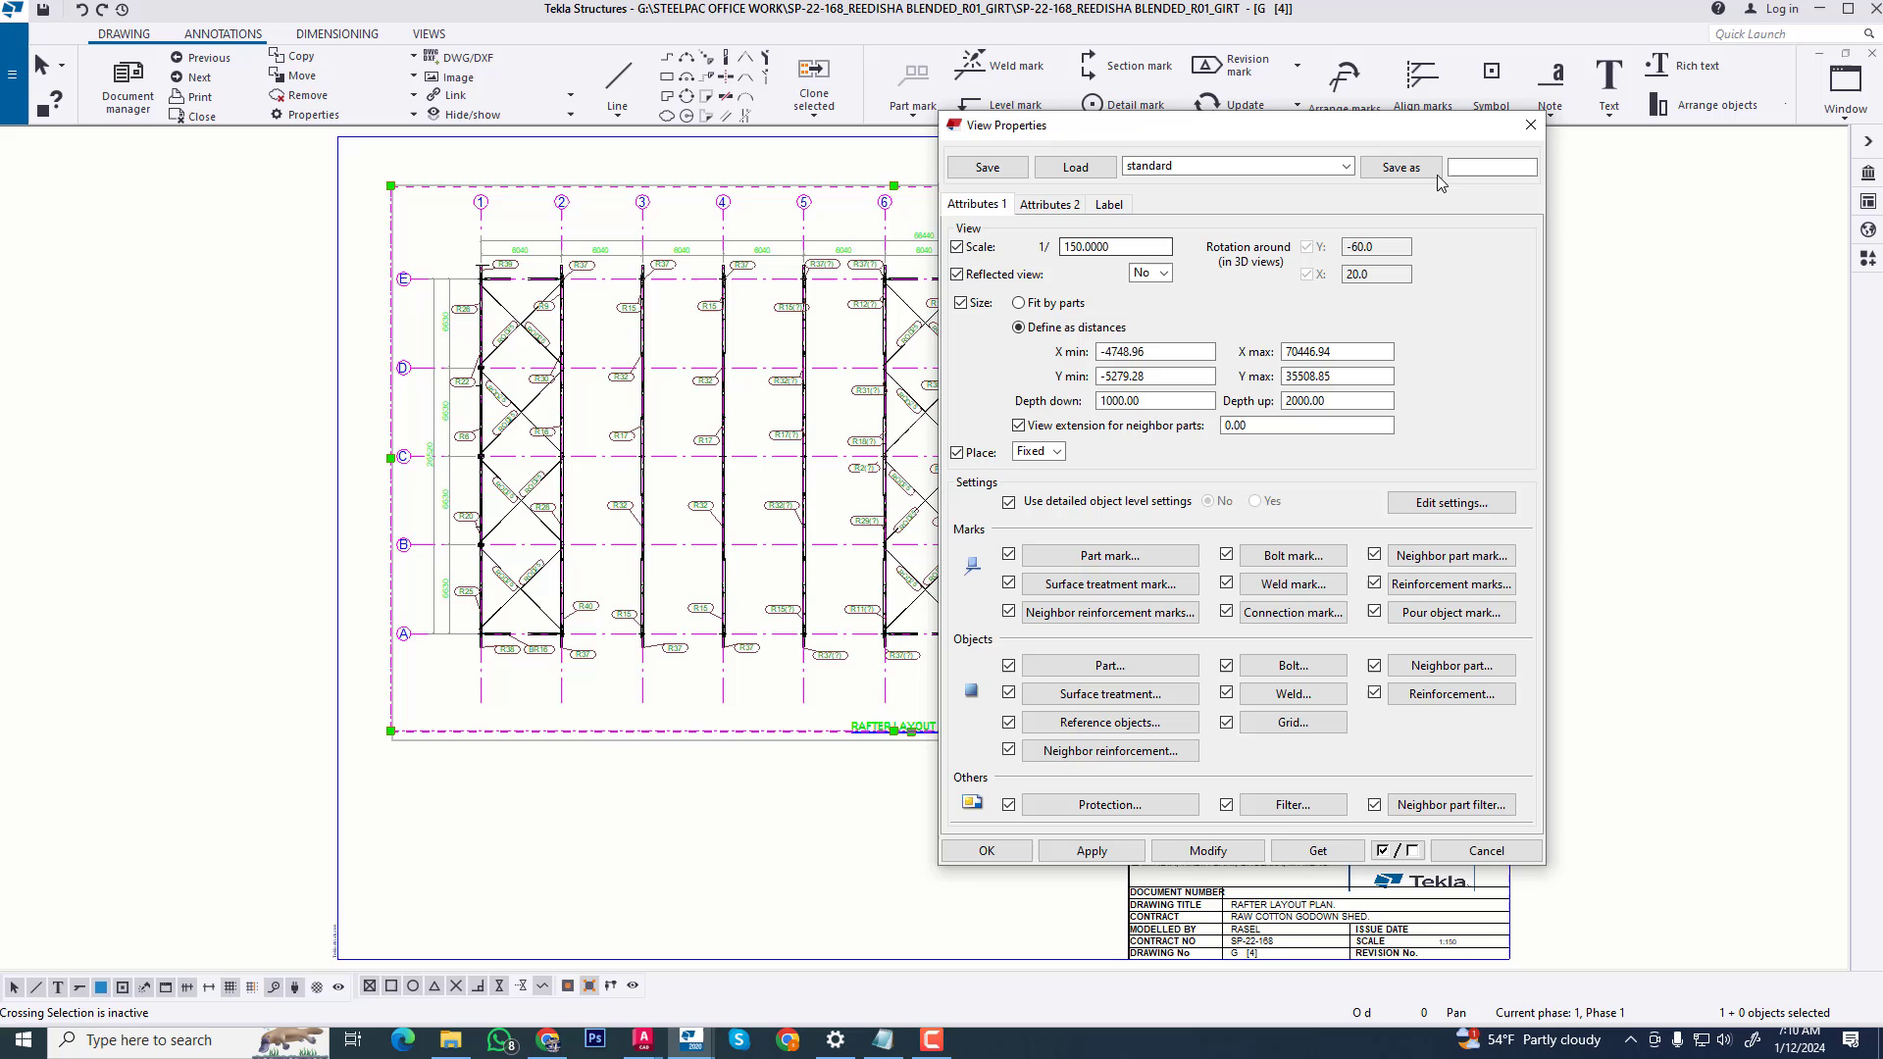
pyautogui.click(1530, 125)
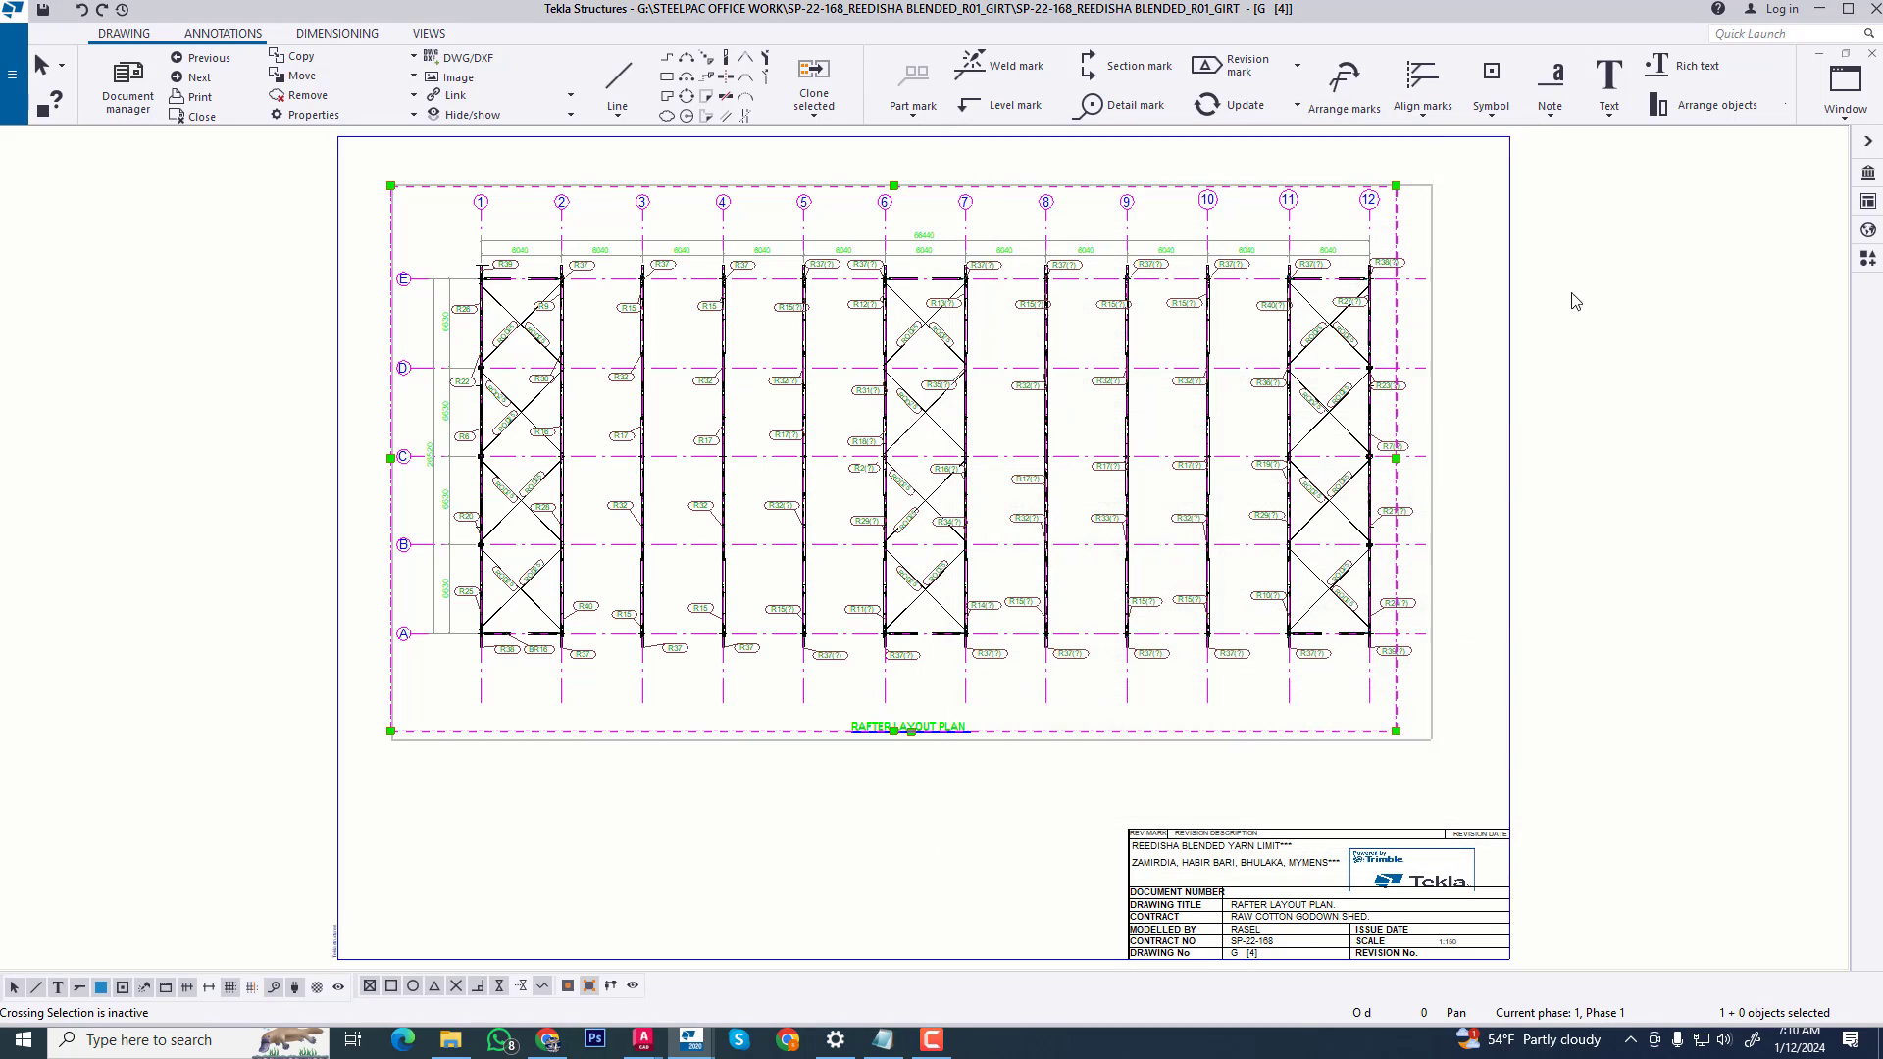
pyautogui.click(1872, 53)
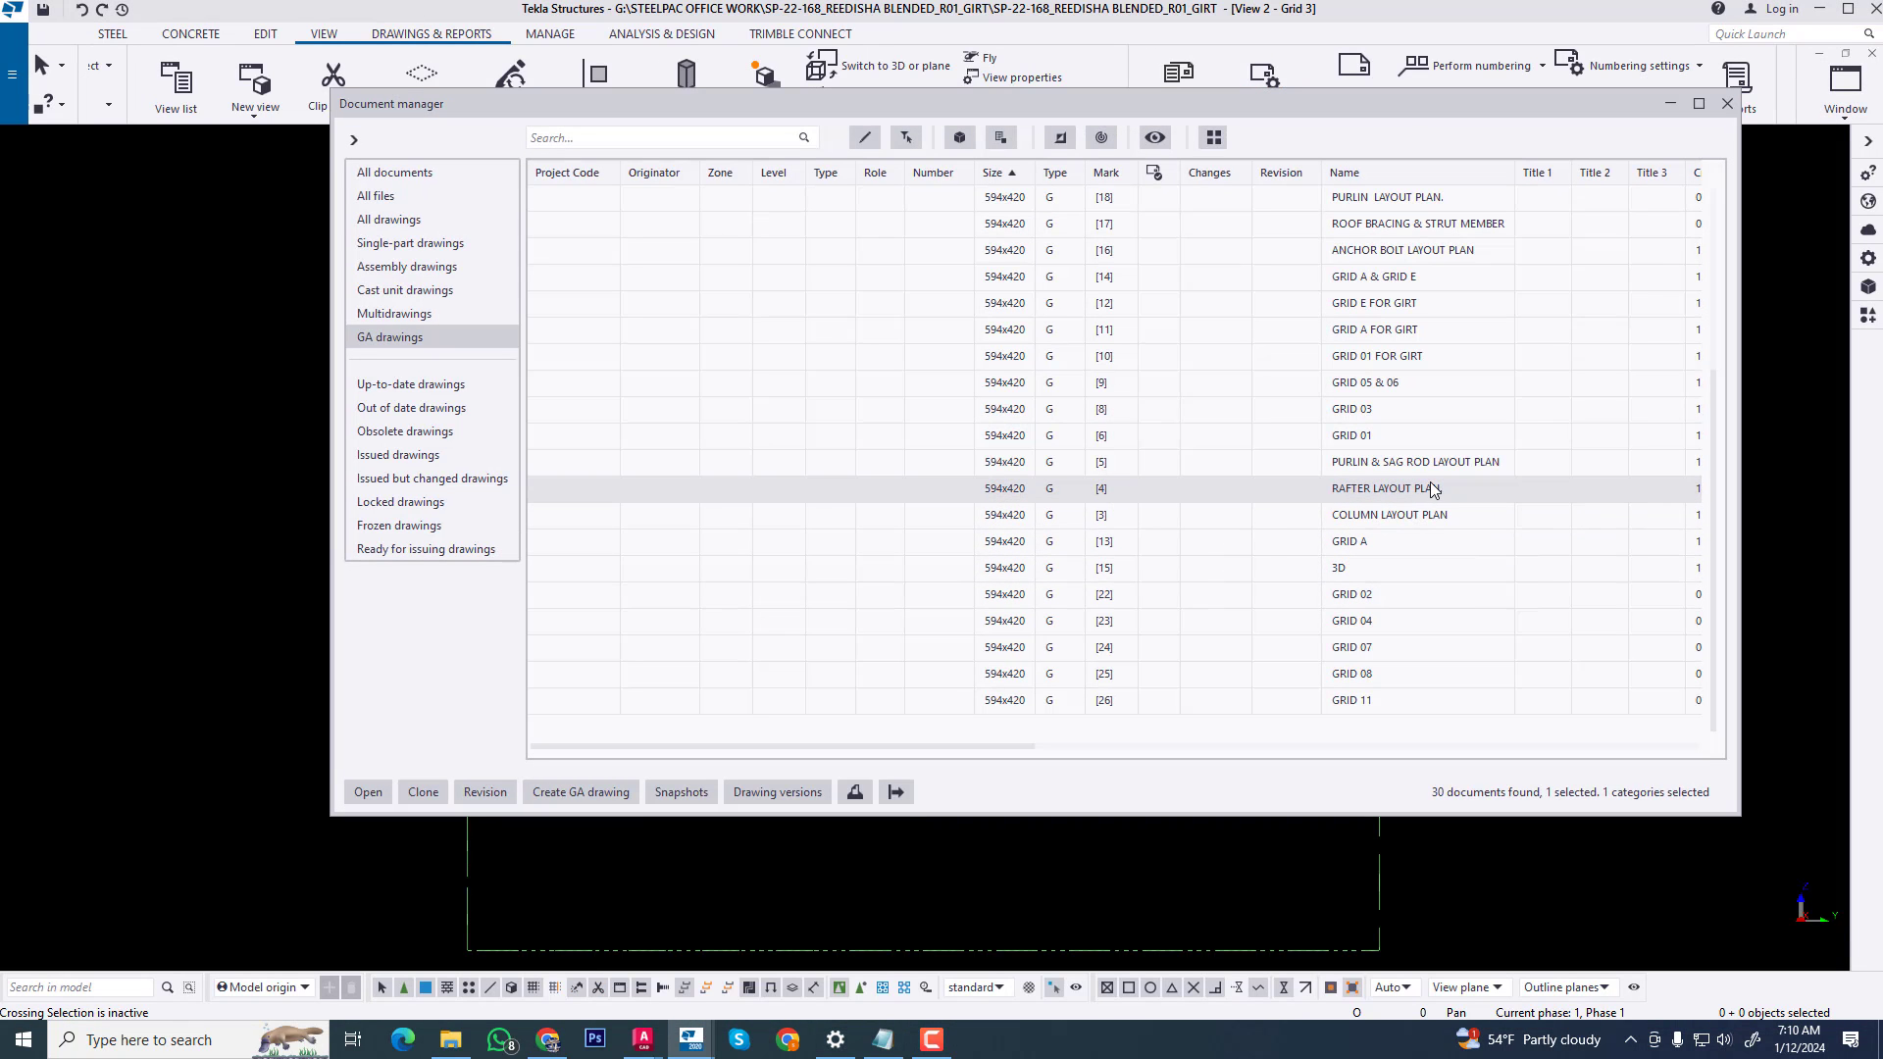
# - Export RAFTER LAYOUT PLAN to DWG at scale 150 as a snapshot, embedding images, ungrouping objects, opening the folder
pyautogui.click(895, 794)
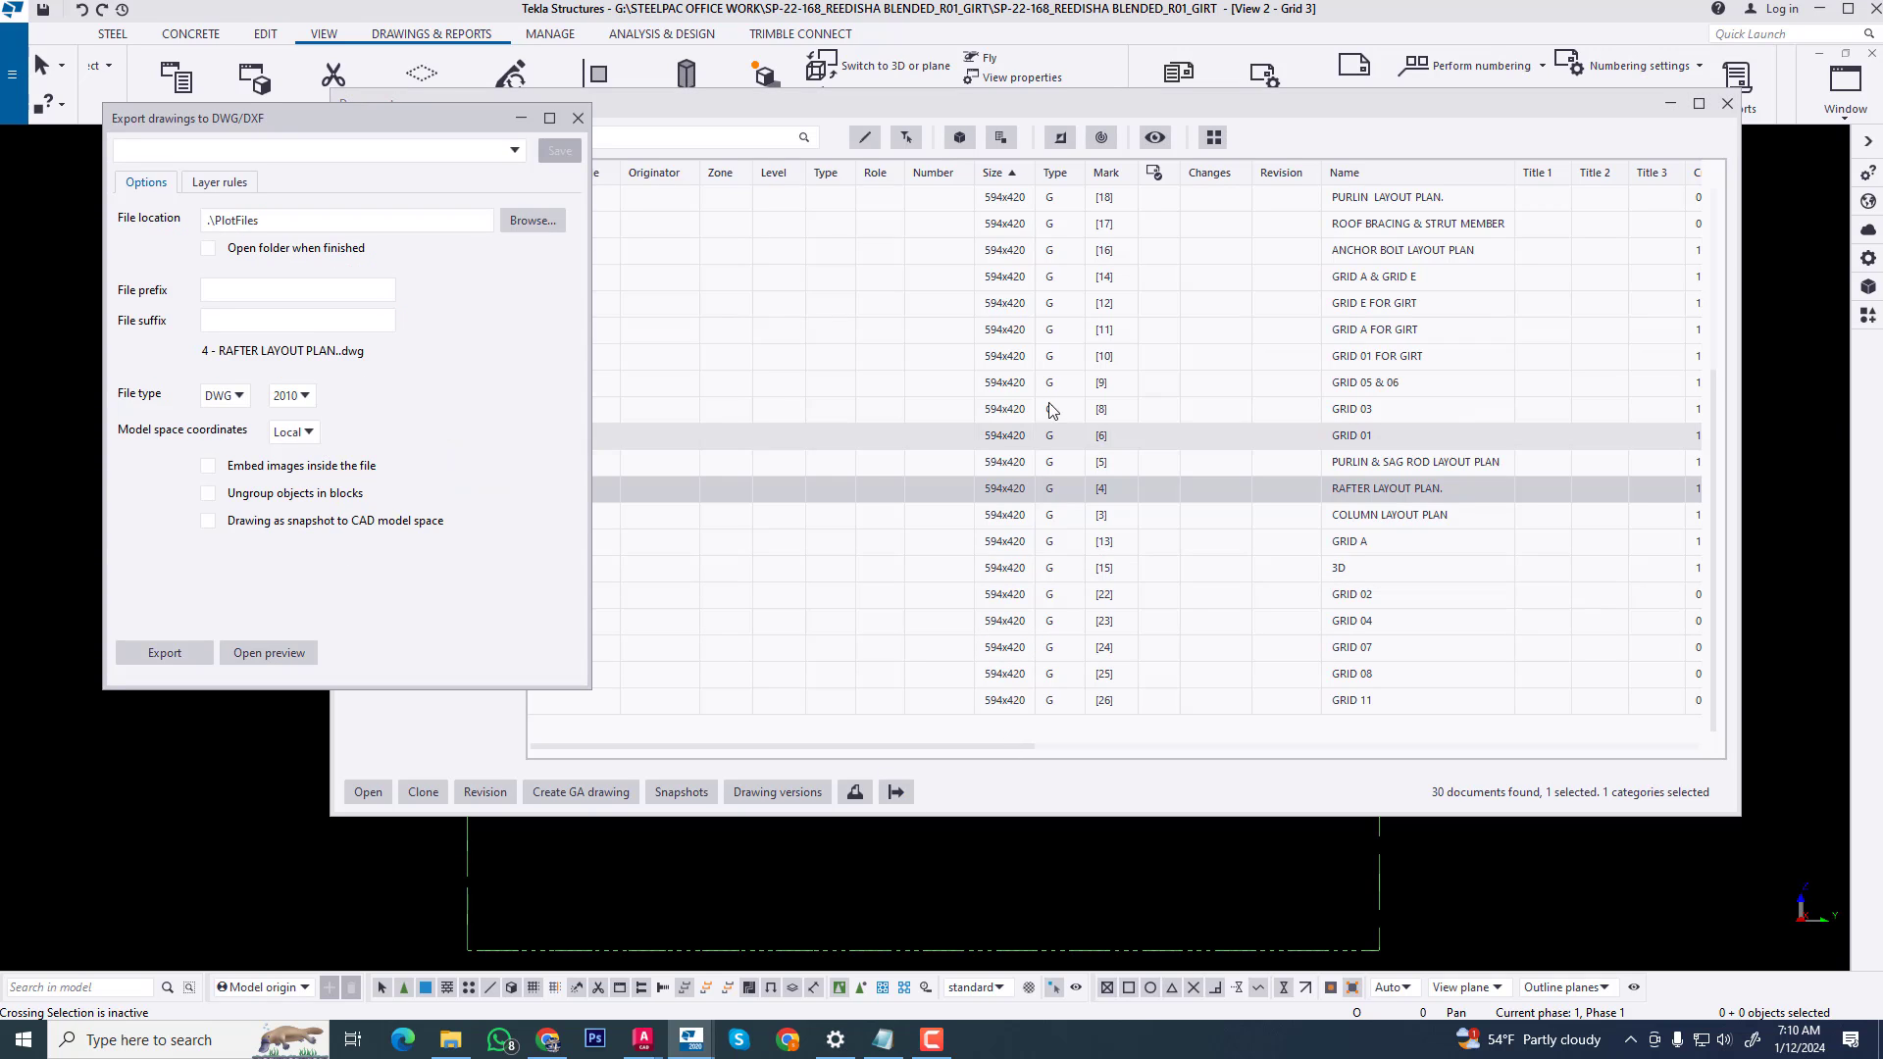
pyautogui.click(207, 466)
pyautogui.click(208, 493)
pyautogui.click(208, 520)
pyautogui.moveTo(308, 551); pyautogui.dragTo(227, 574)
pyautogui.write('150')
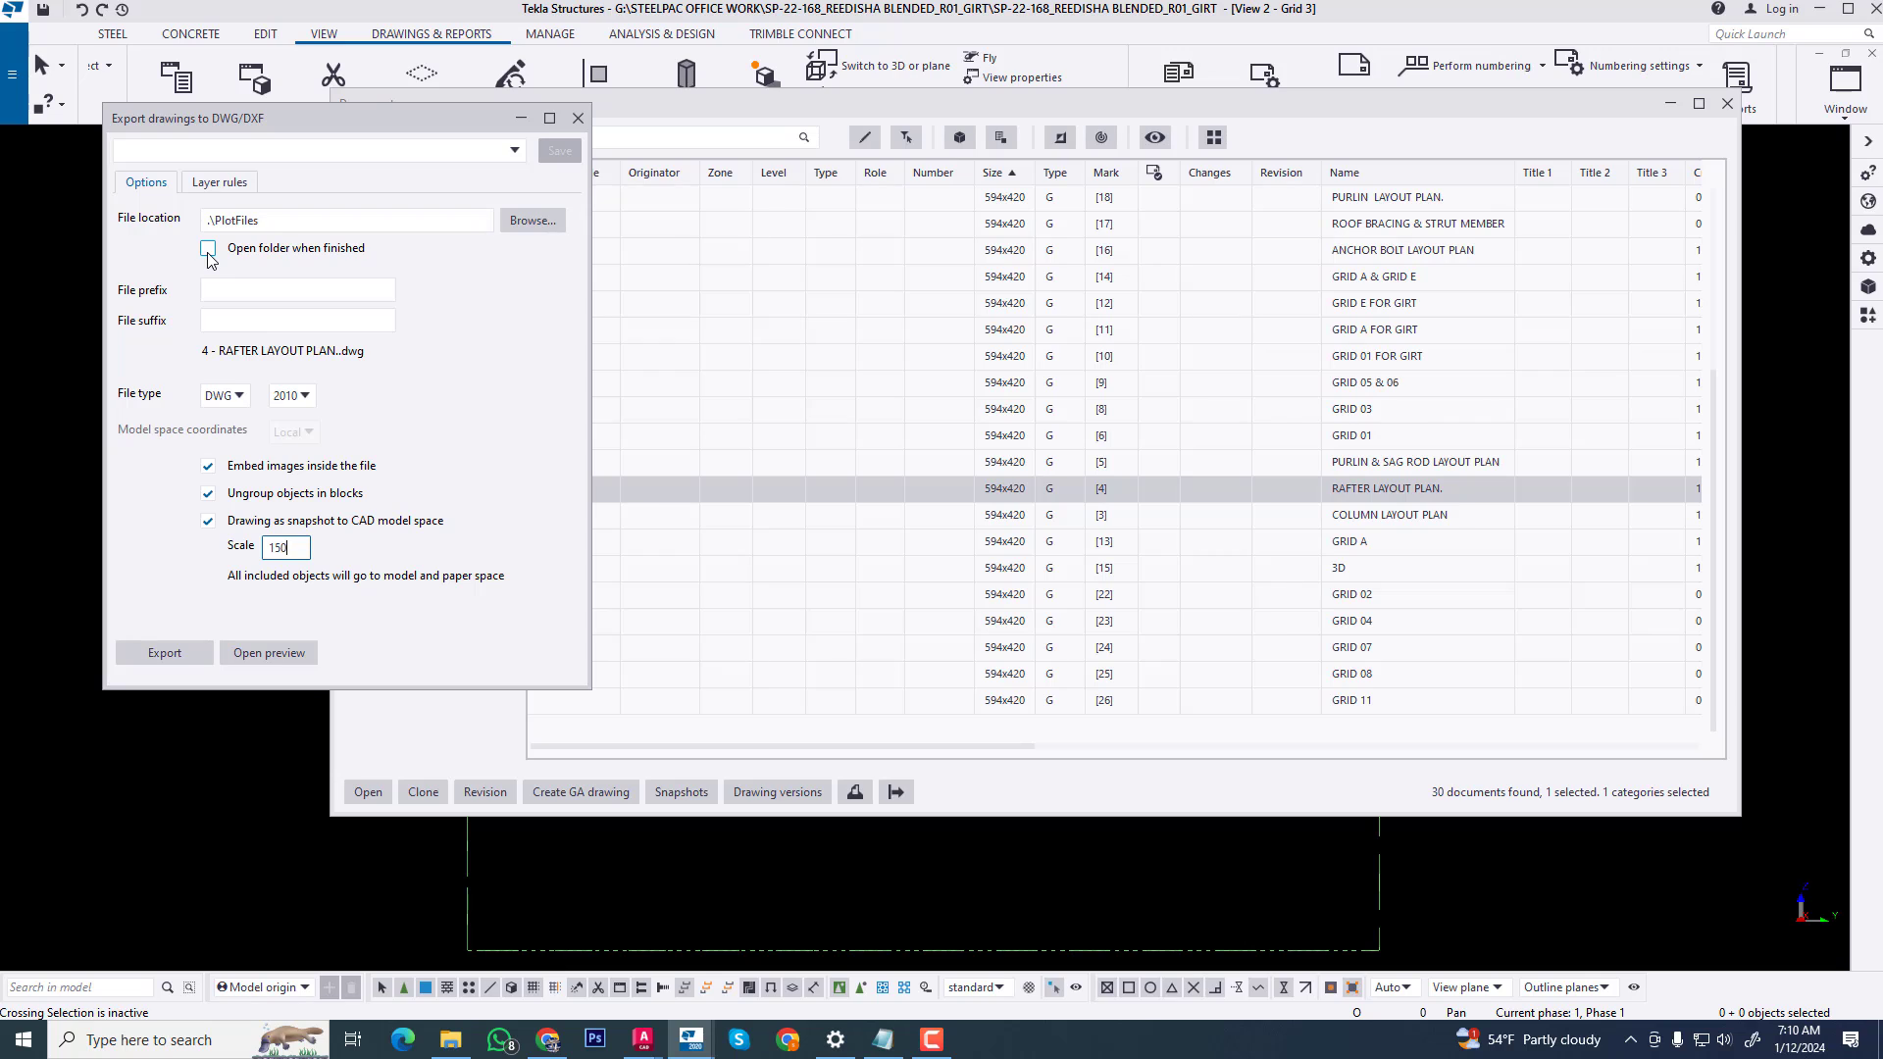
pyautogui.click(208, 251)
pyautogui.click(149, 654)
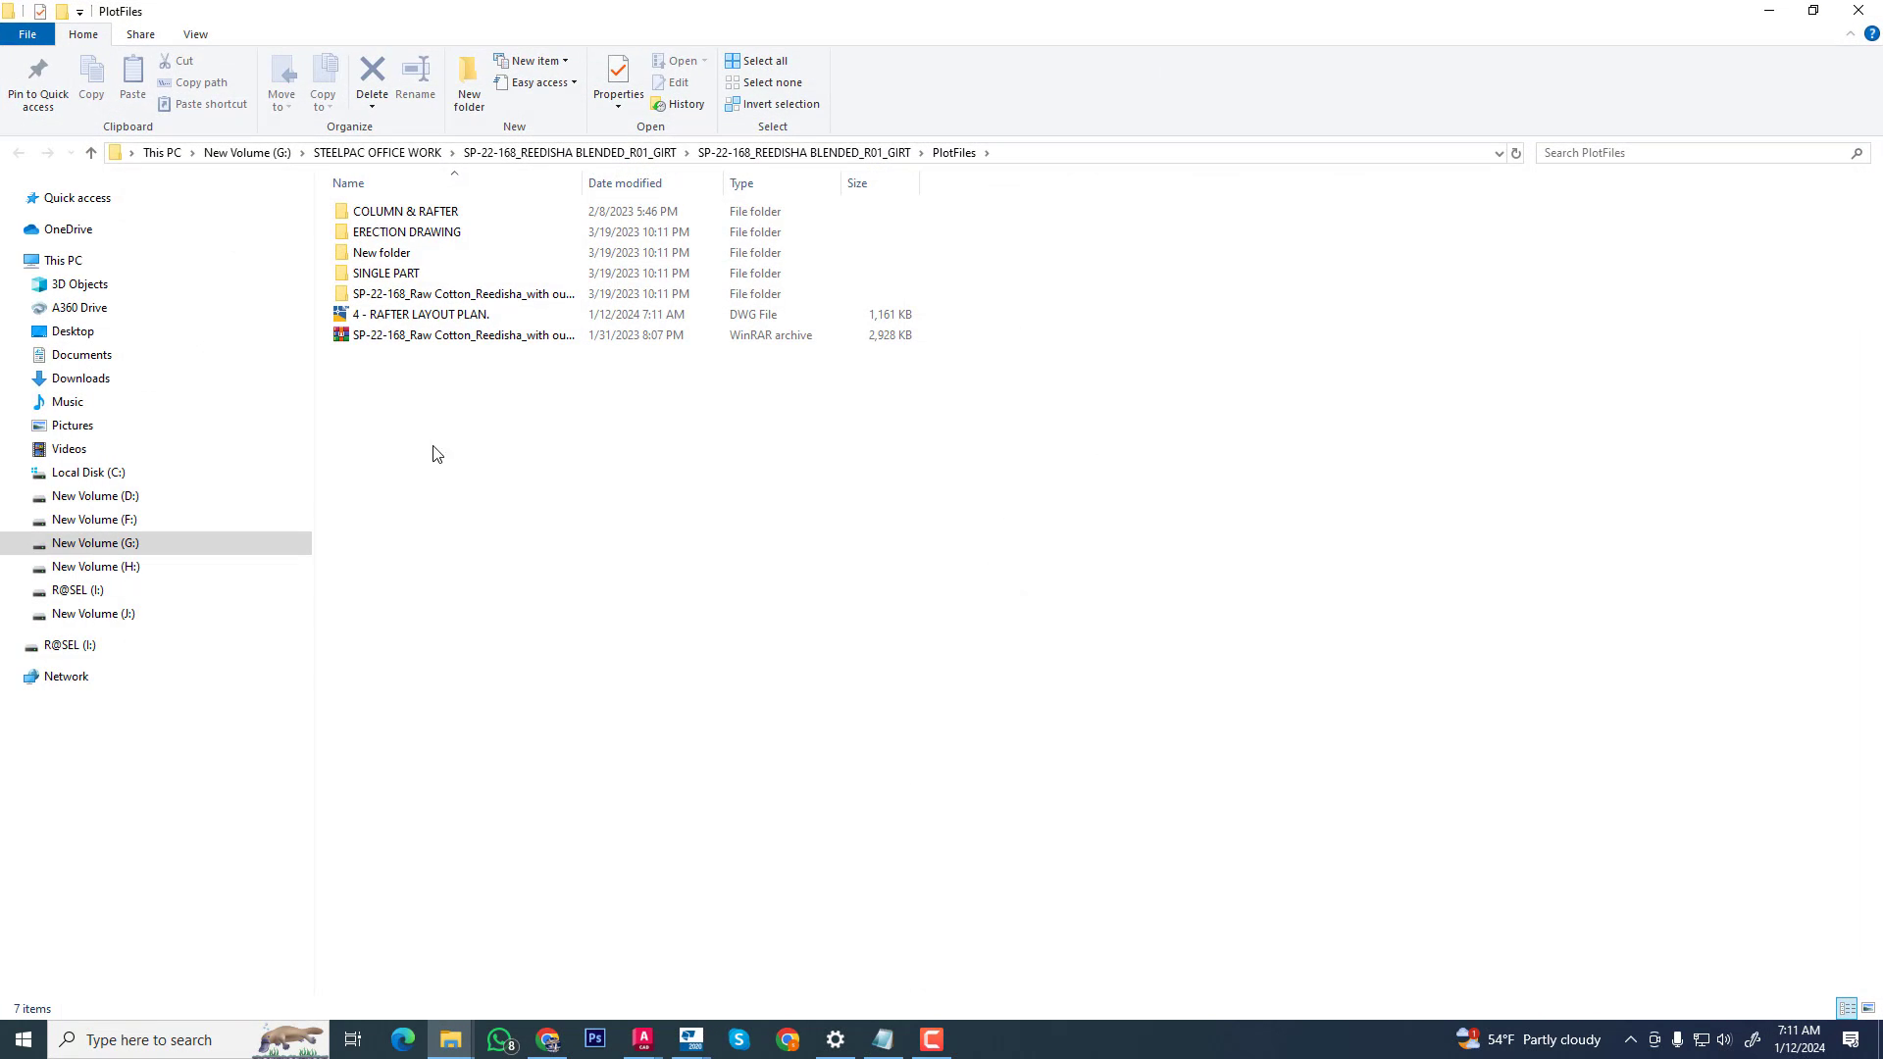
# - Open 4 - RAFTER LAYOUT PLAN.dwg past the non-Autodesk file warning and zoom around the plan
pyautogui.doubleClick(433, 316)
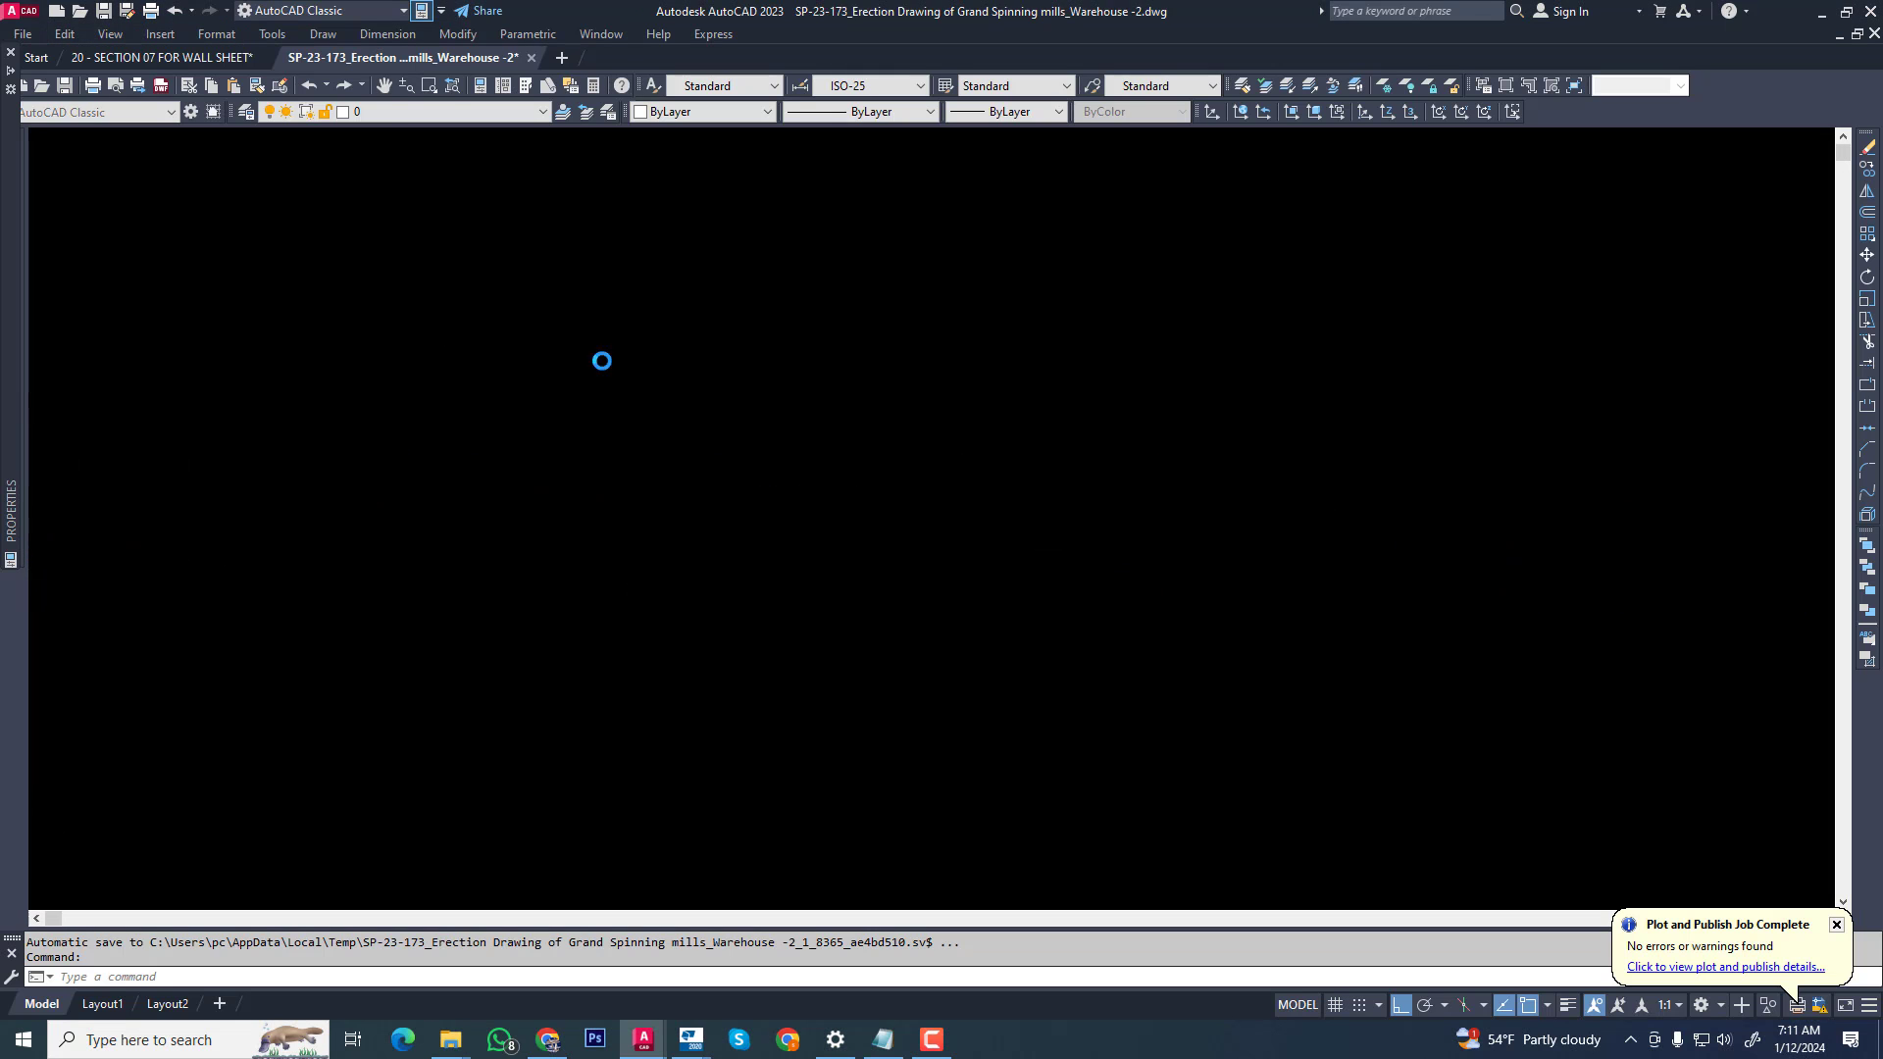
pyautogui.click(884, 467)
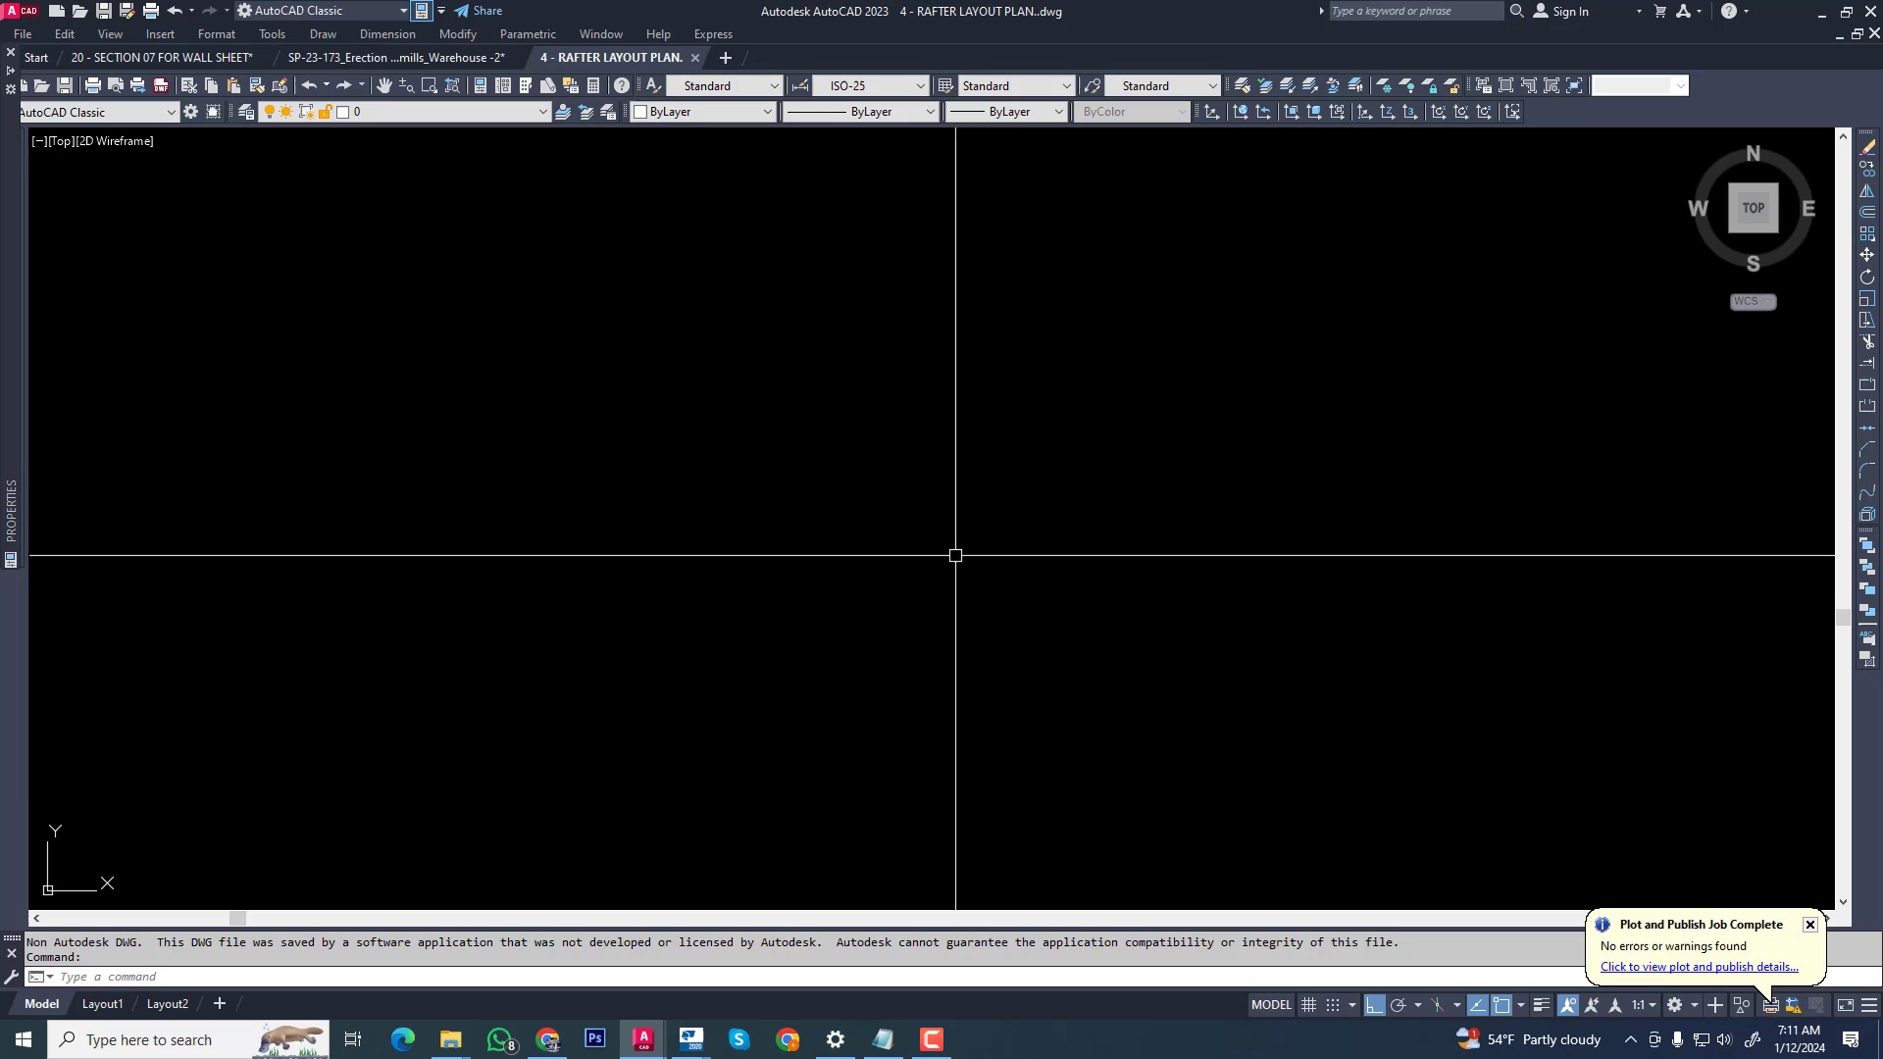
pyautogui.scroll(-10, 882, 743)
pyautogui.scroll(5, 833, 740)
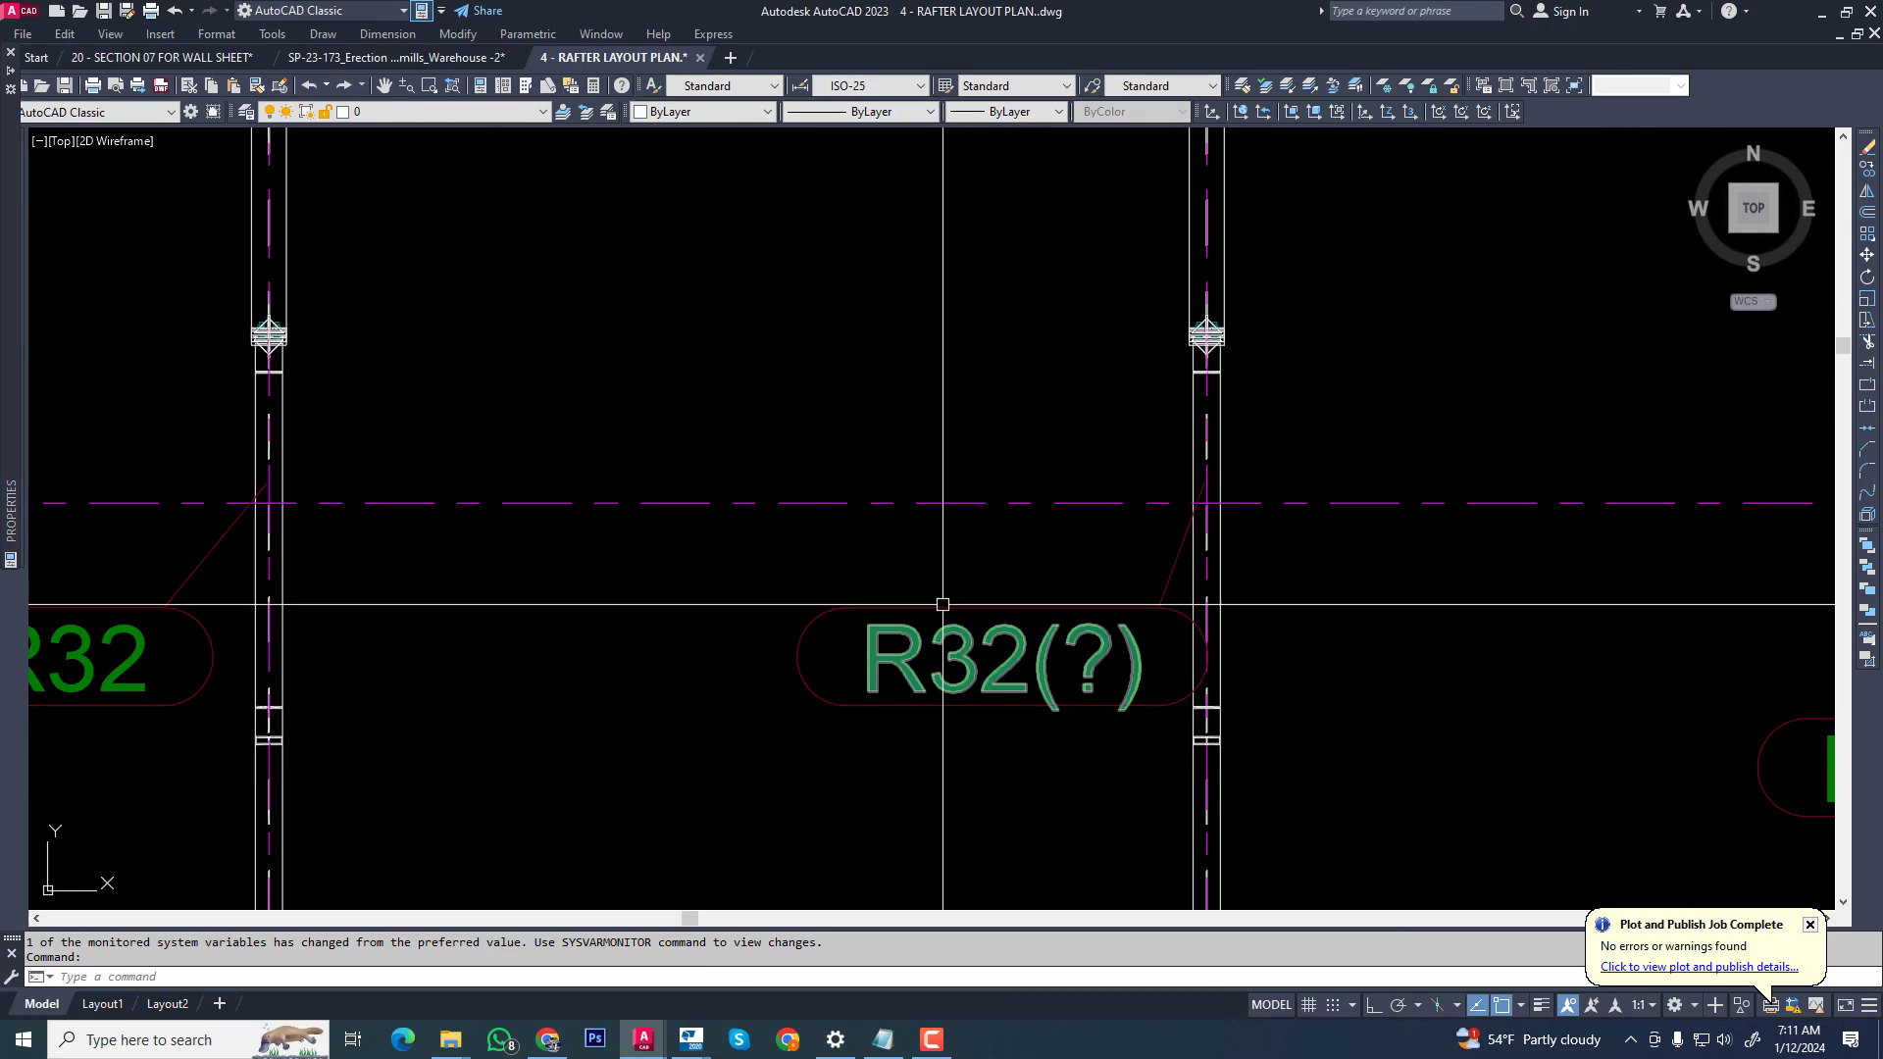
pyautogui.scroll(-3, 942, 604)
pyautogui.scroll(-3, 833, 657)
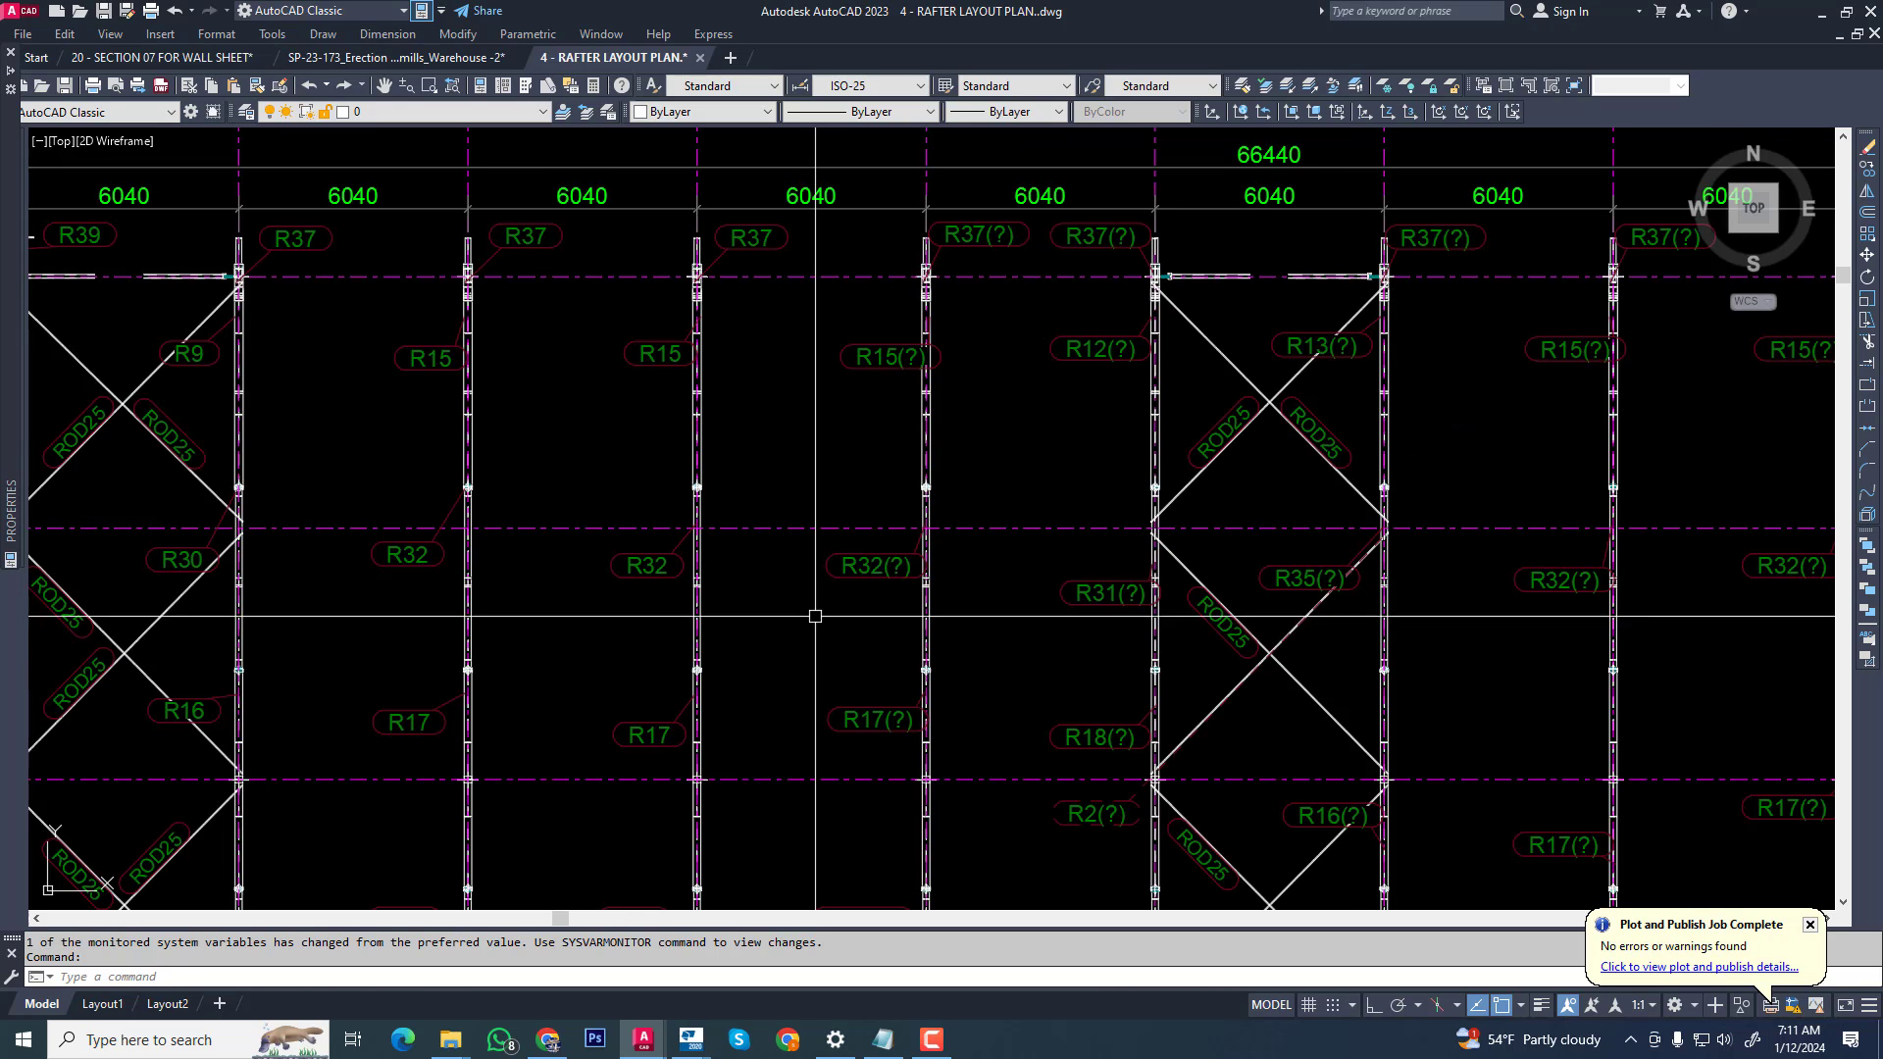
pyautogui.scroll(1, 784, 502)
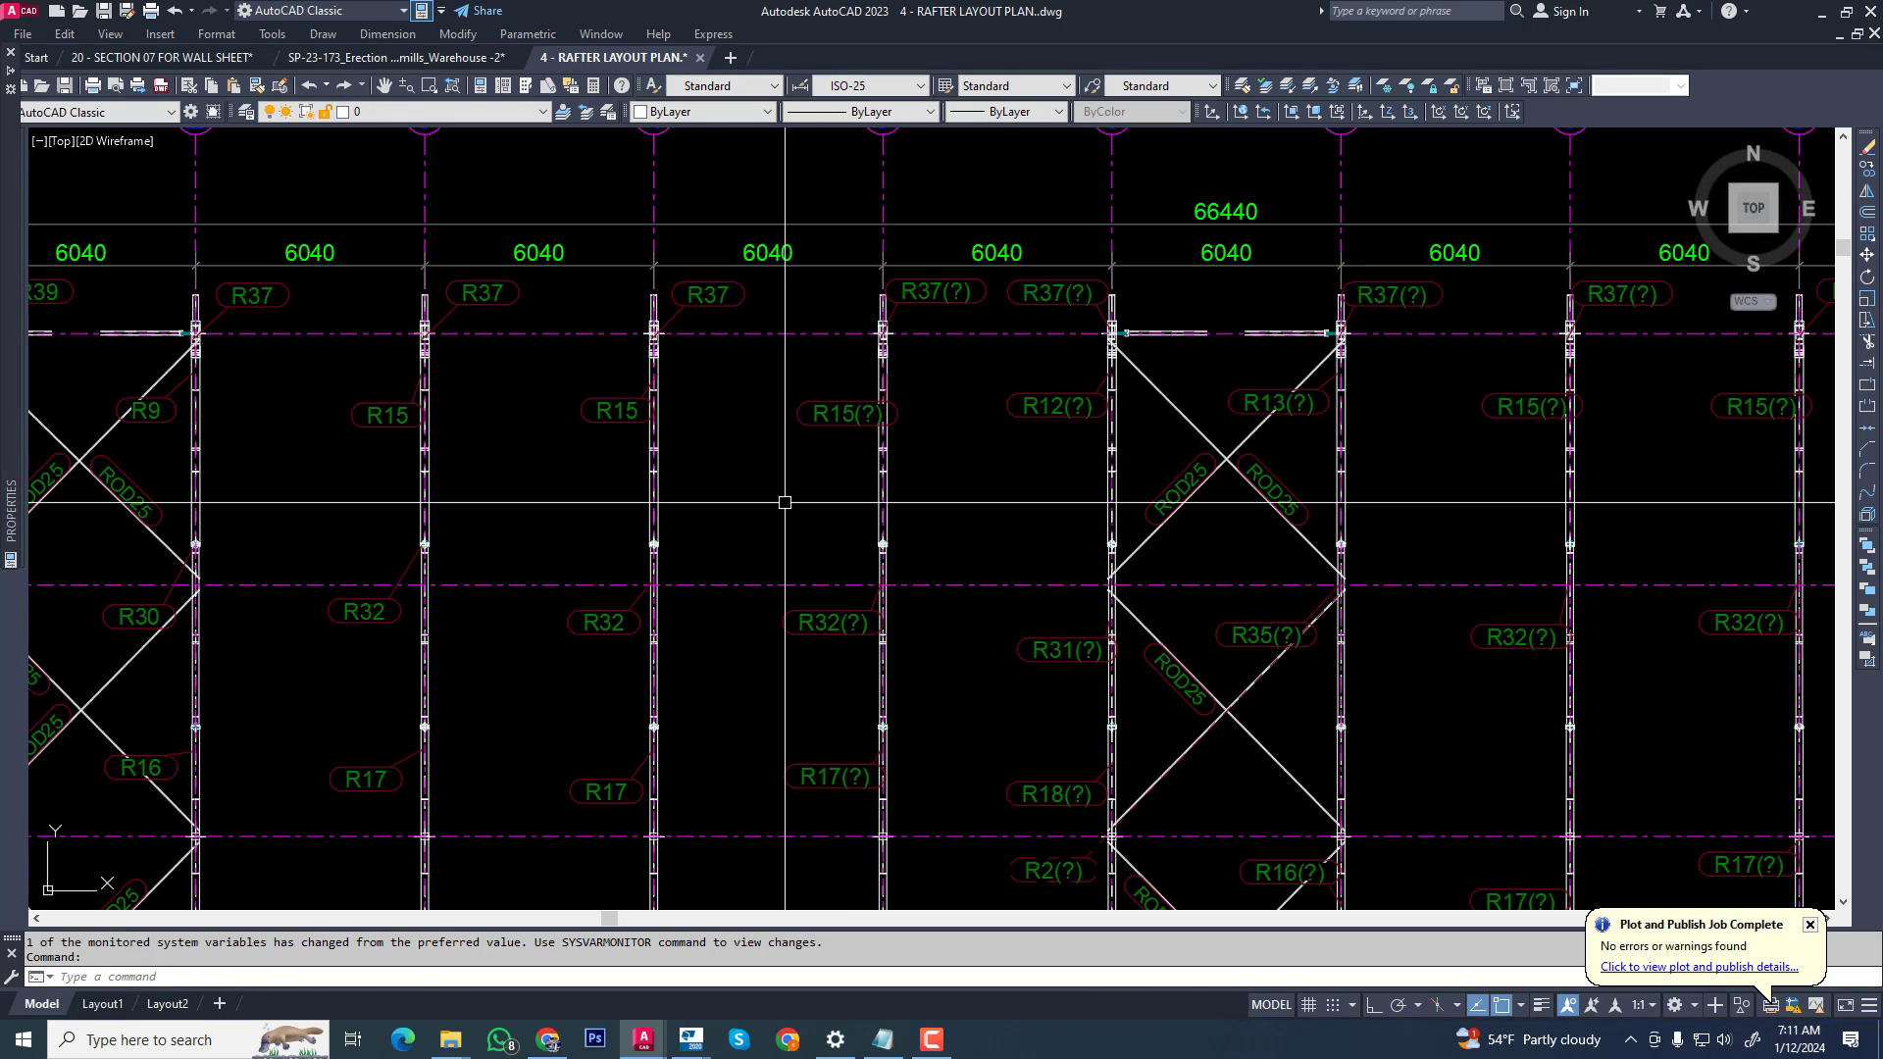
pyautogui.scroll(-4, 903, 526)
pyautogui.scroll(4, 932, 552)
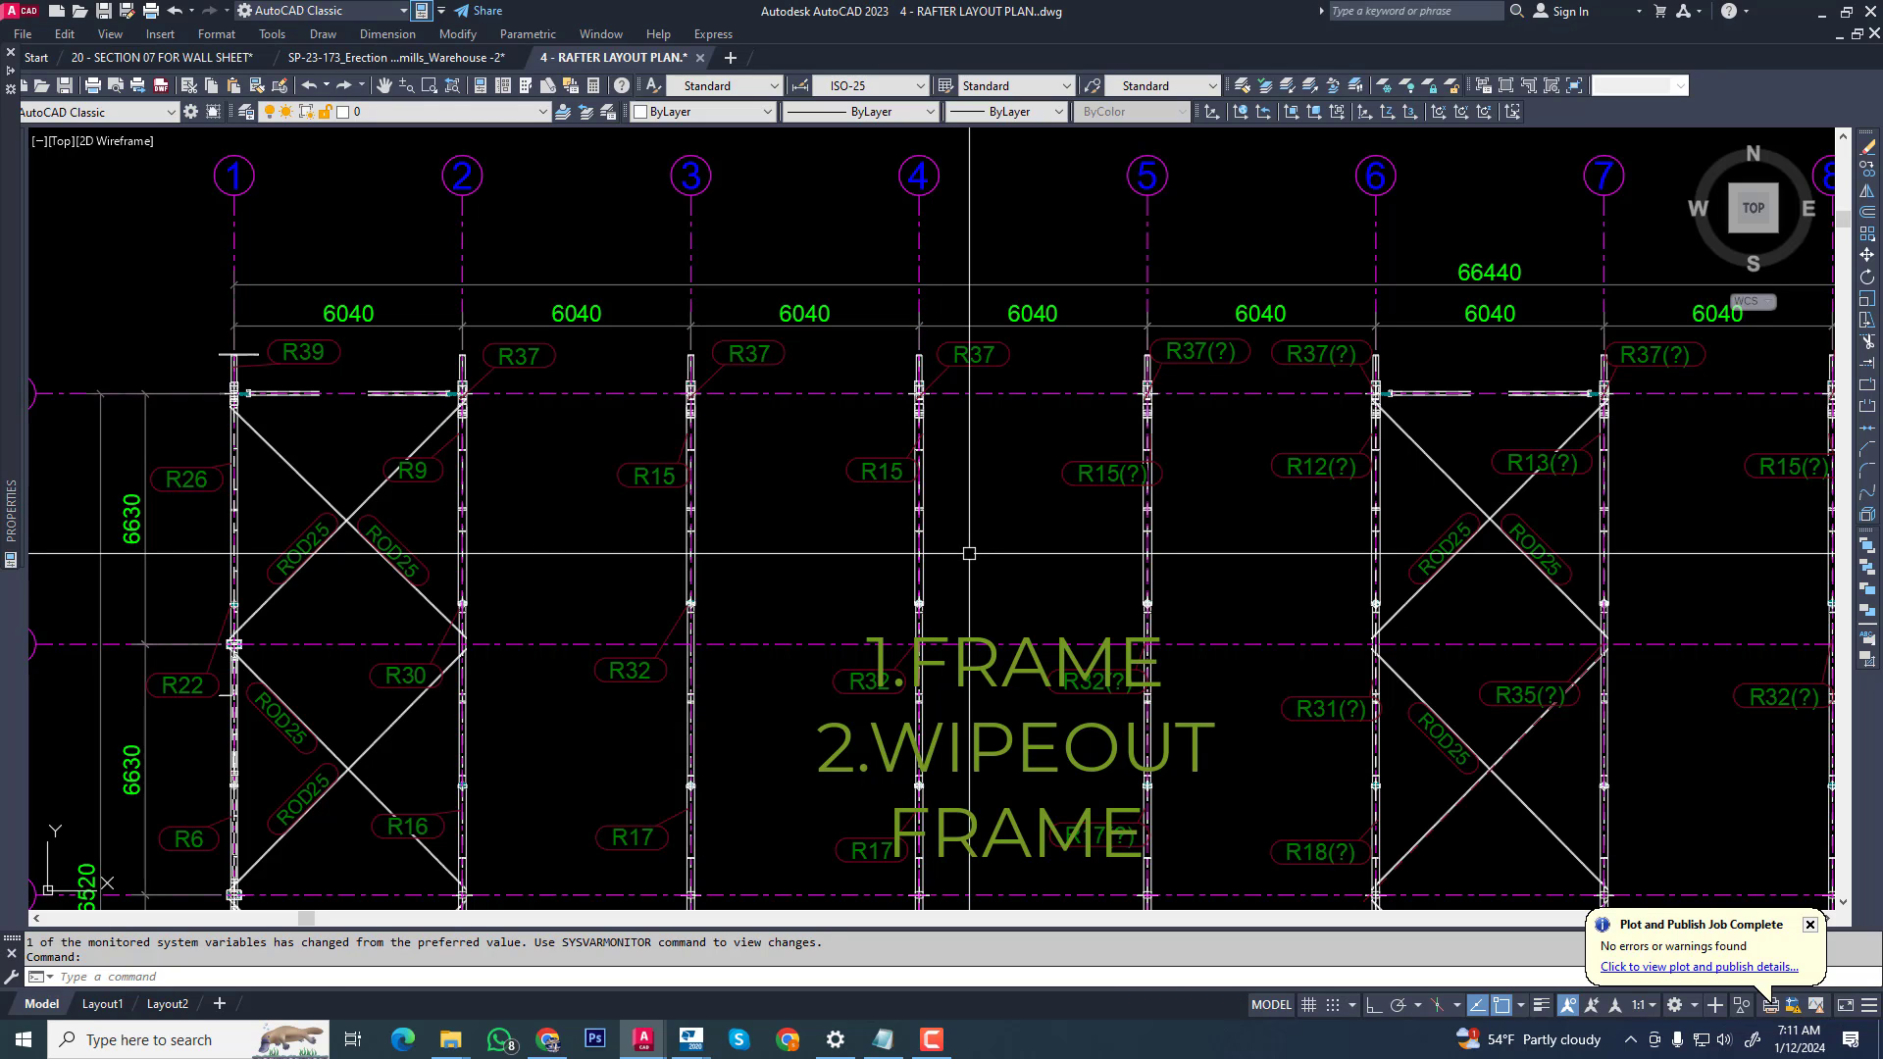
# - Set FRAME to 1 so every rafter label and dimension text shows a frame
pyautogui.write('FRAME')
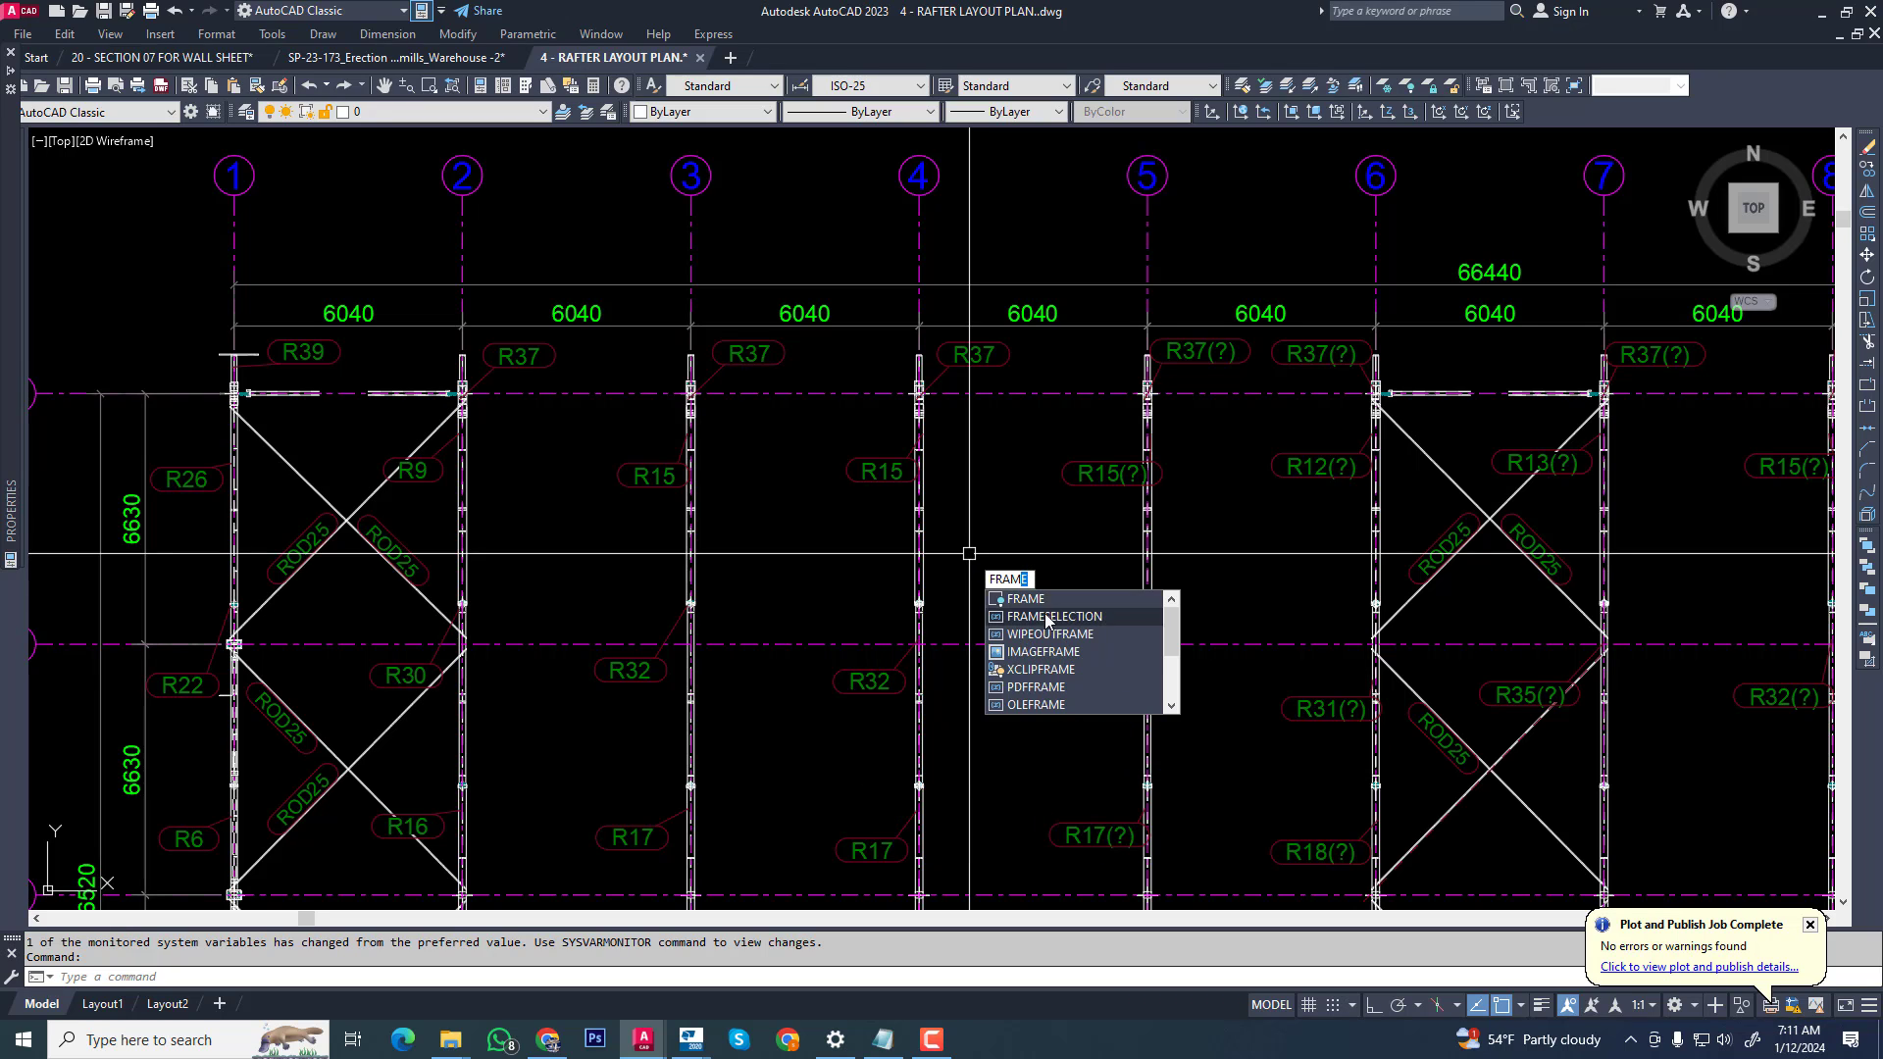
pyautogui.click(1022, 599)
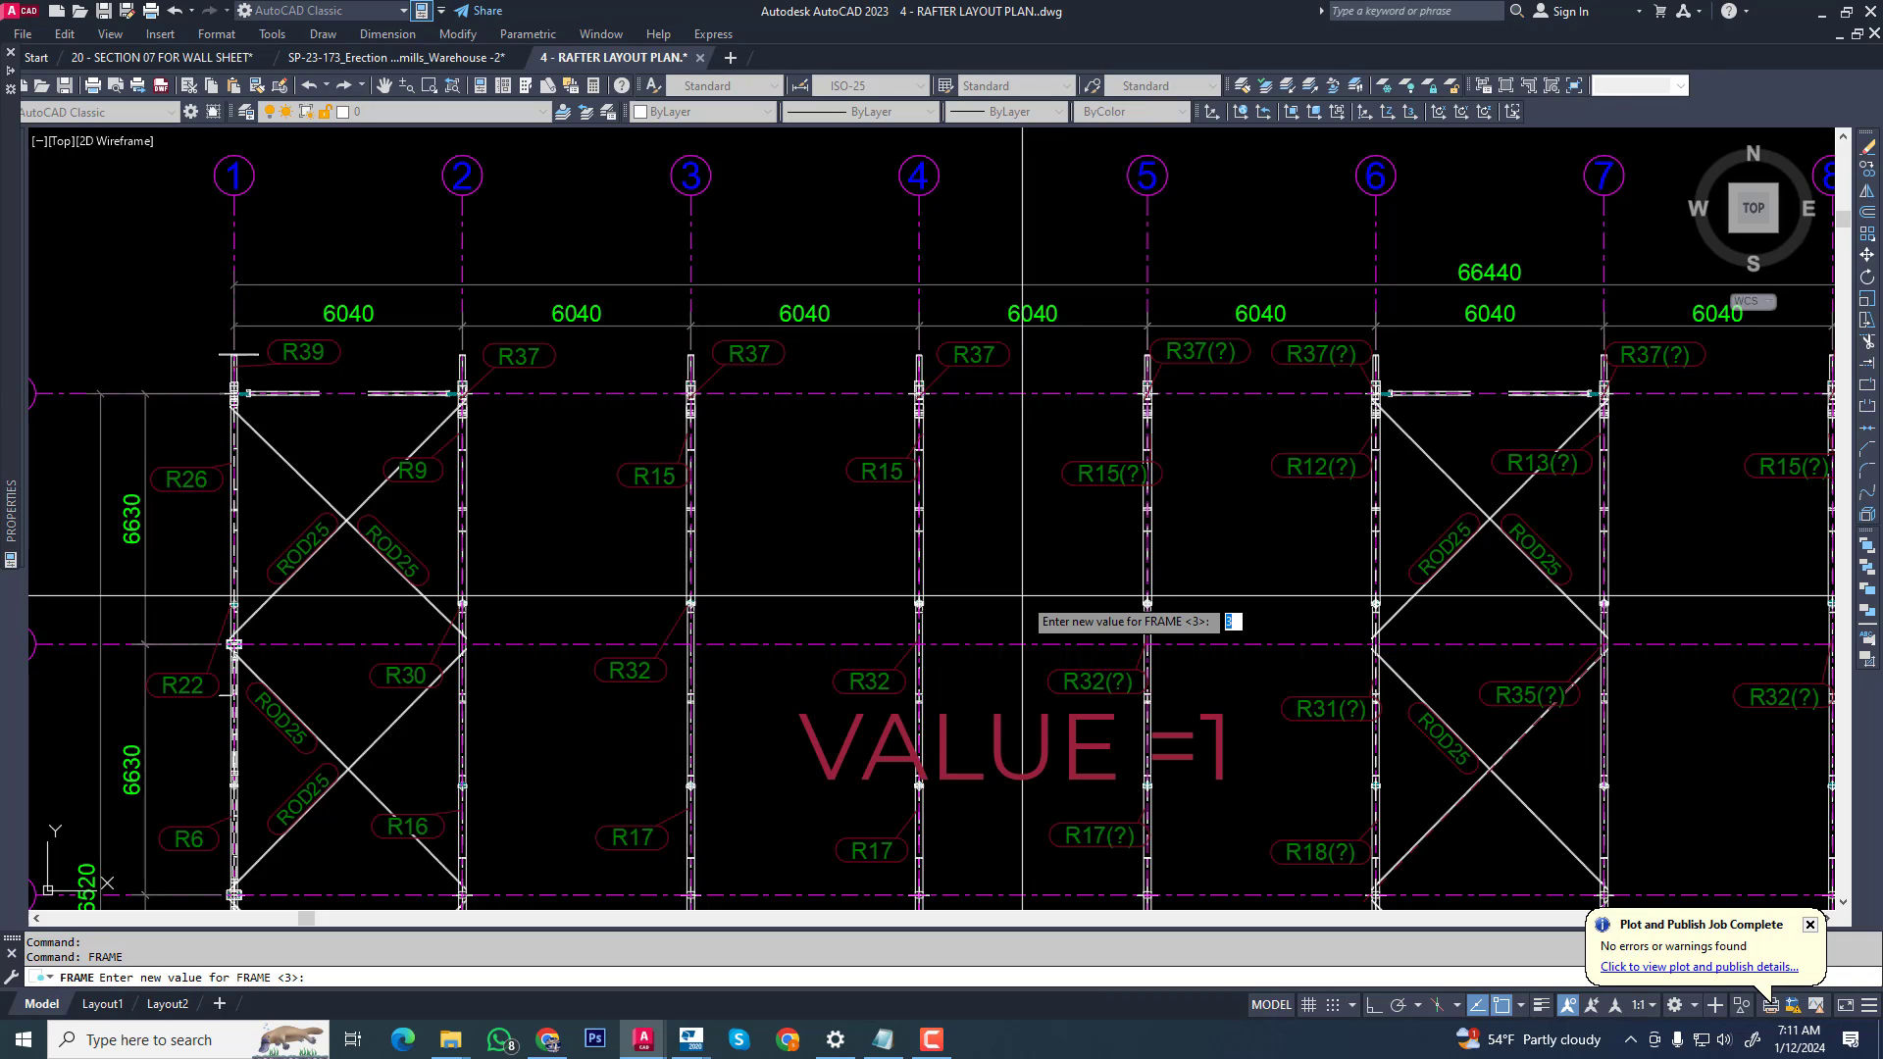
pyautogui.write('1')
pyautogui.press('Return')
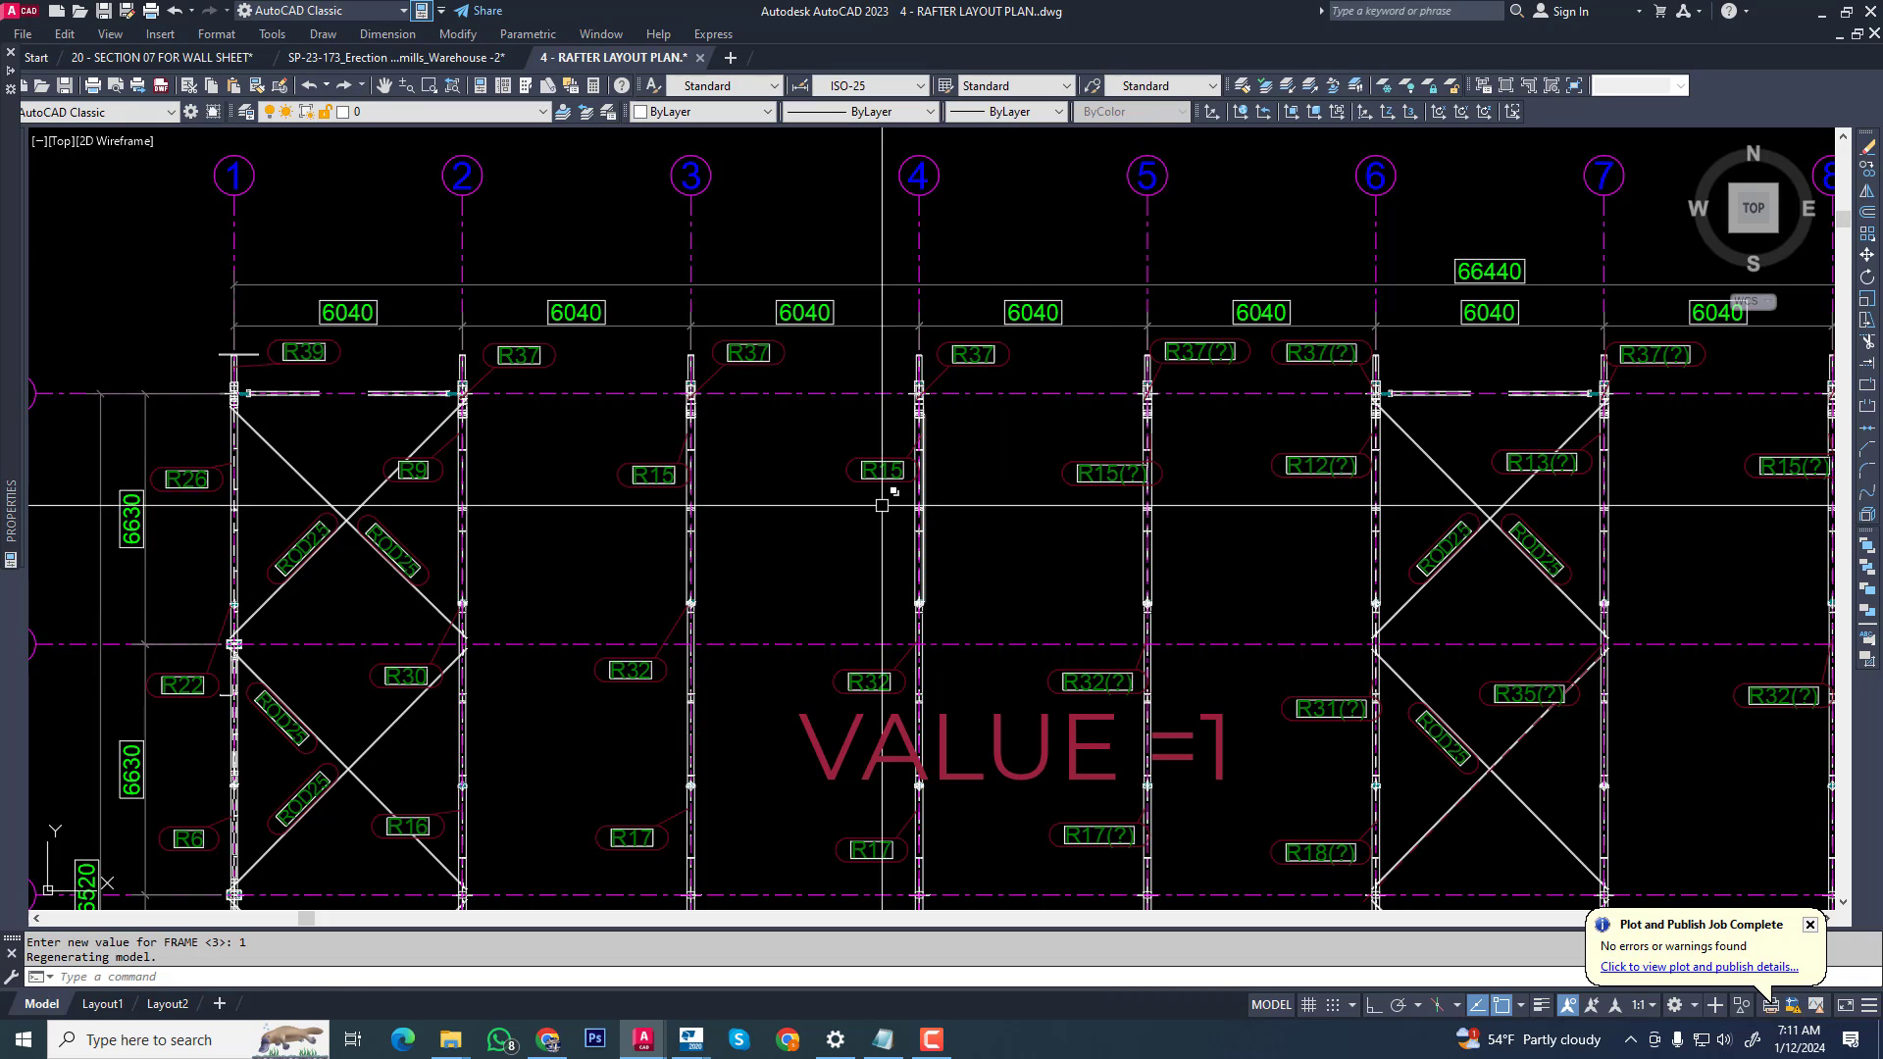
pyautogui.scroll(6, 1006, 355)
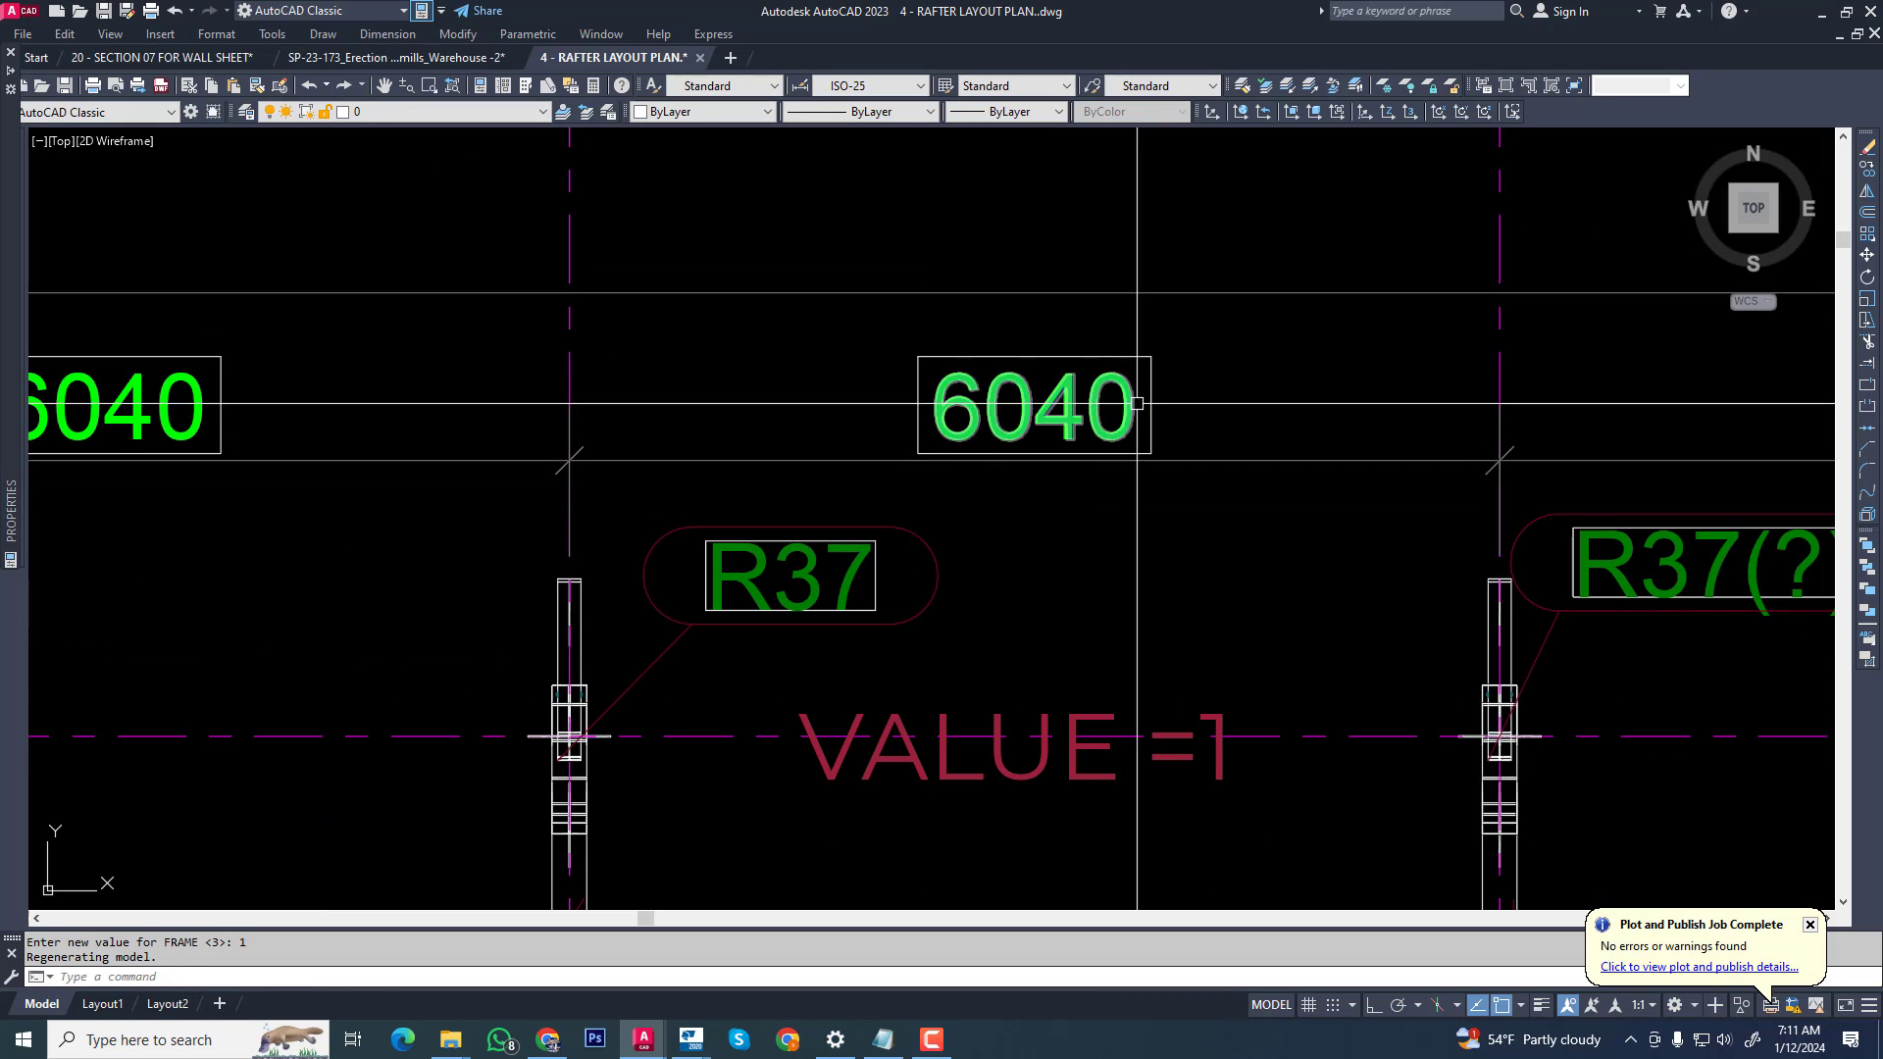
# - Select all objects similar to a 6040 dimension text
pyautogui.click(1085, 357)
pyautogui.scroll(-6, 972, 439)
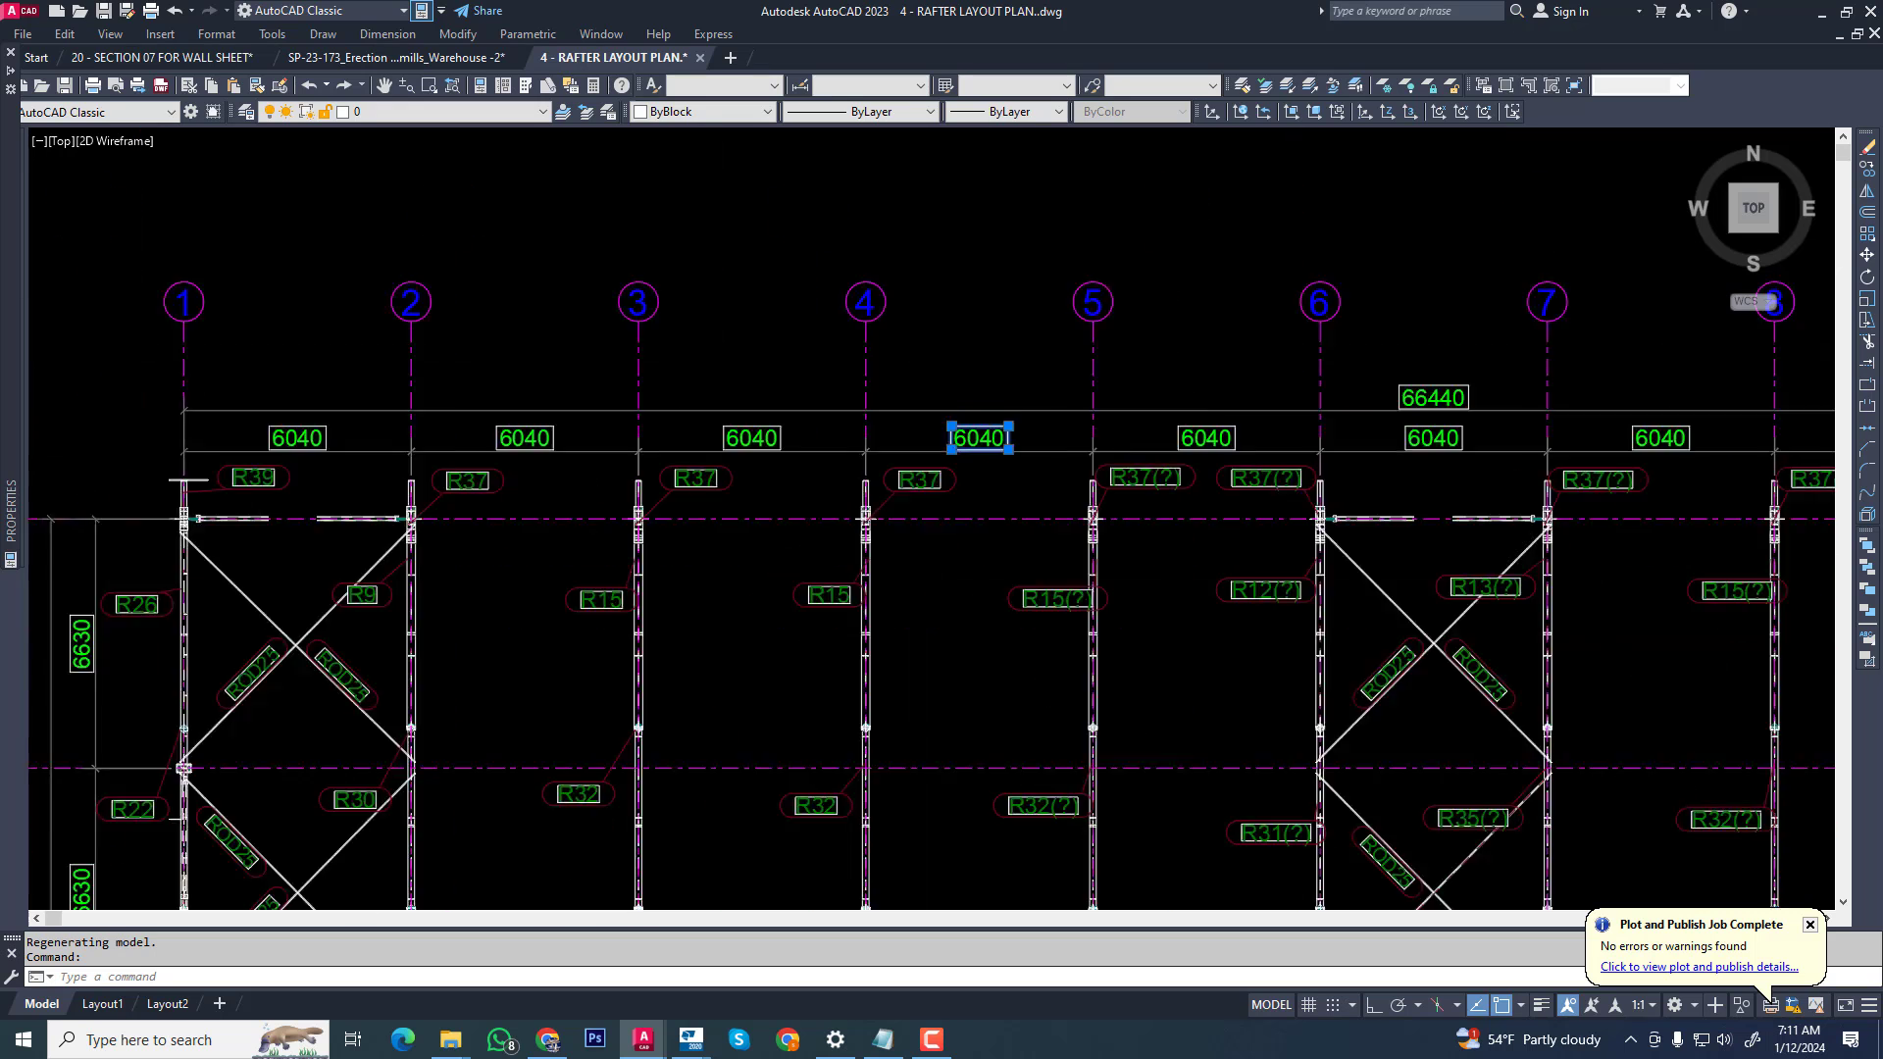
pyautogui.scroll(6, 973, 438)
pyautogui.rightClick(966, 432)
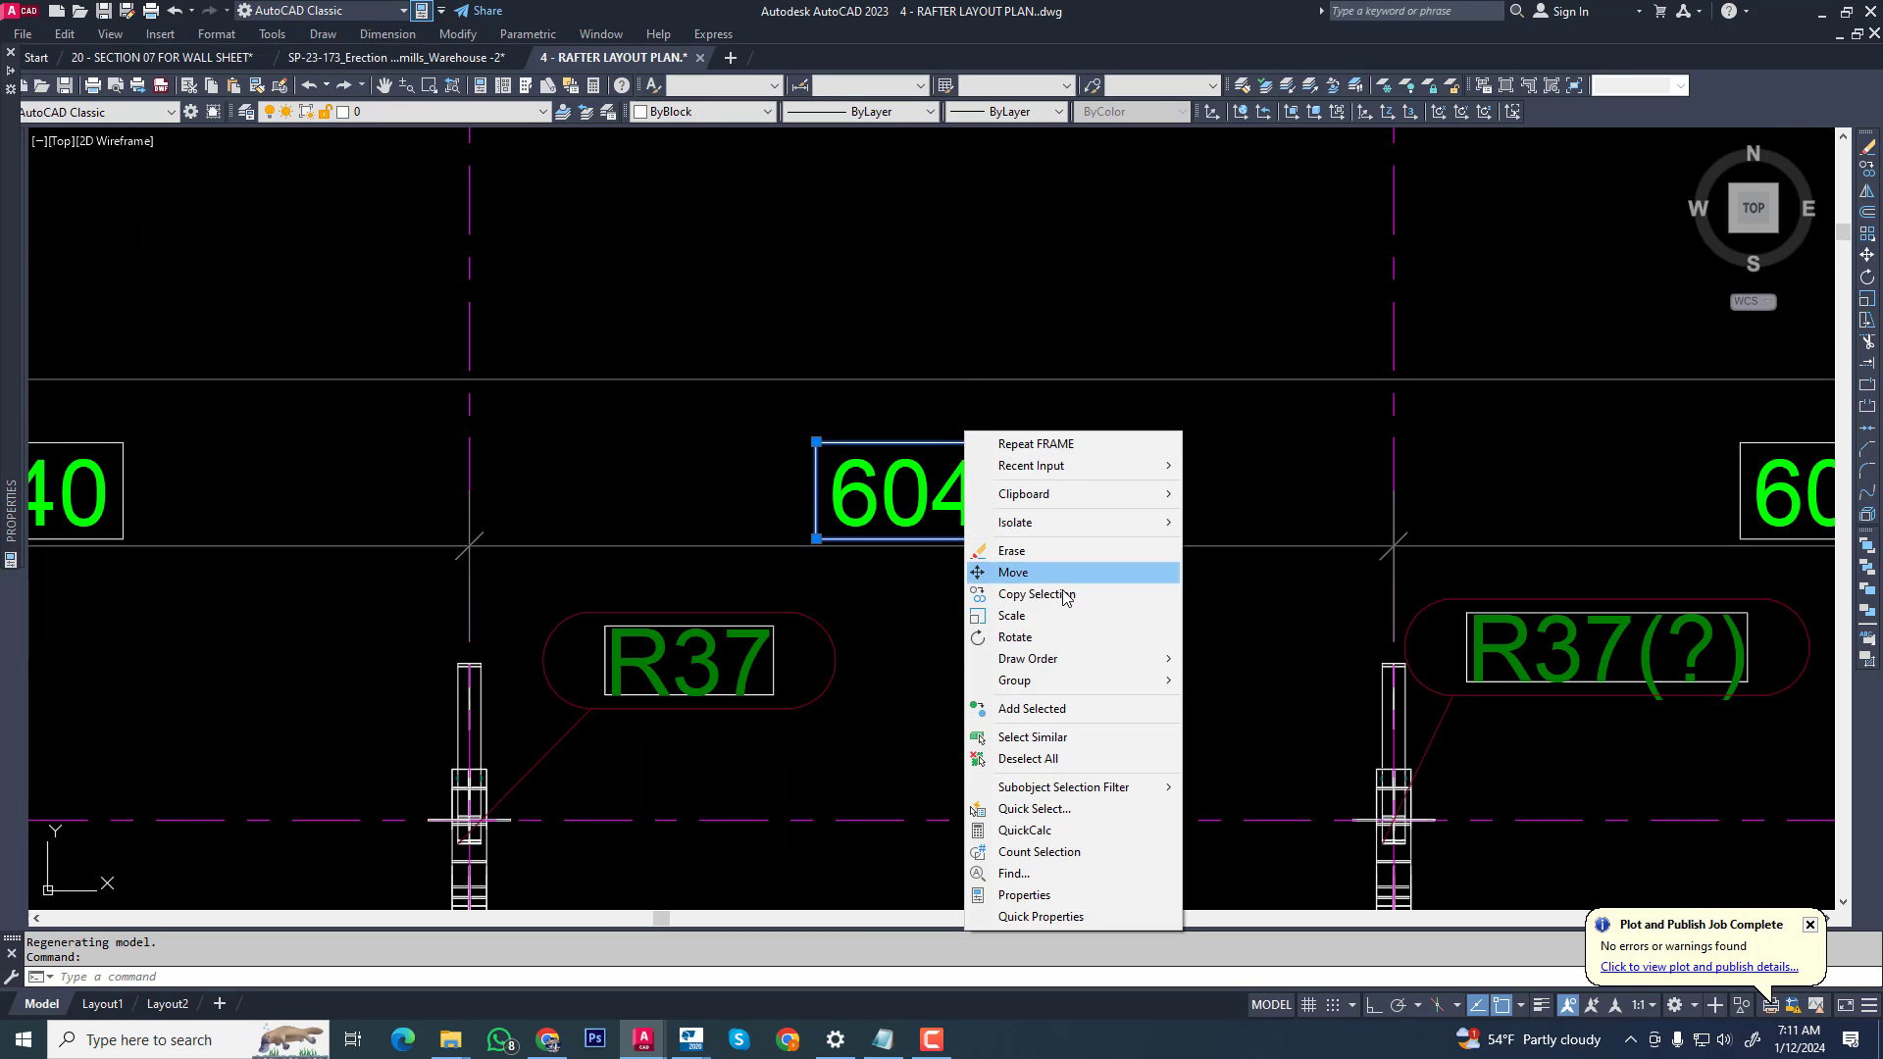
pyautogui.click(1071, 742)
# - Erase the 236 similar items, then undo the erase and the FRAME change
pyautogui.scroll(-8, 882, 546)
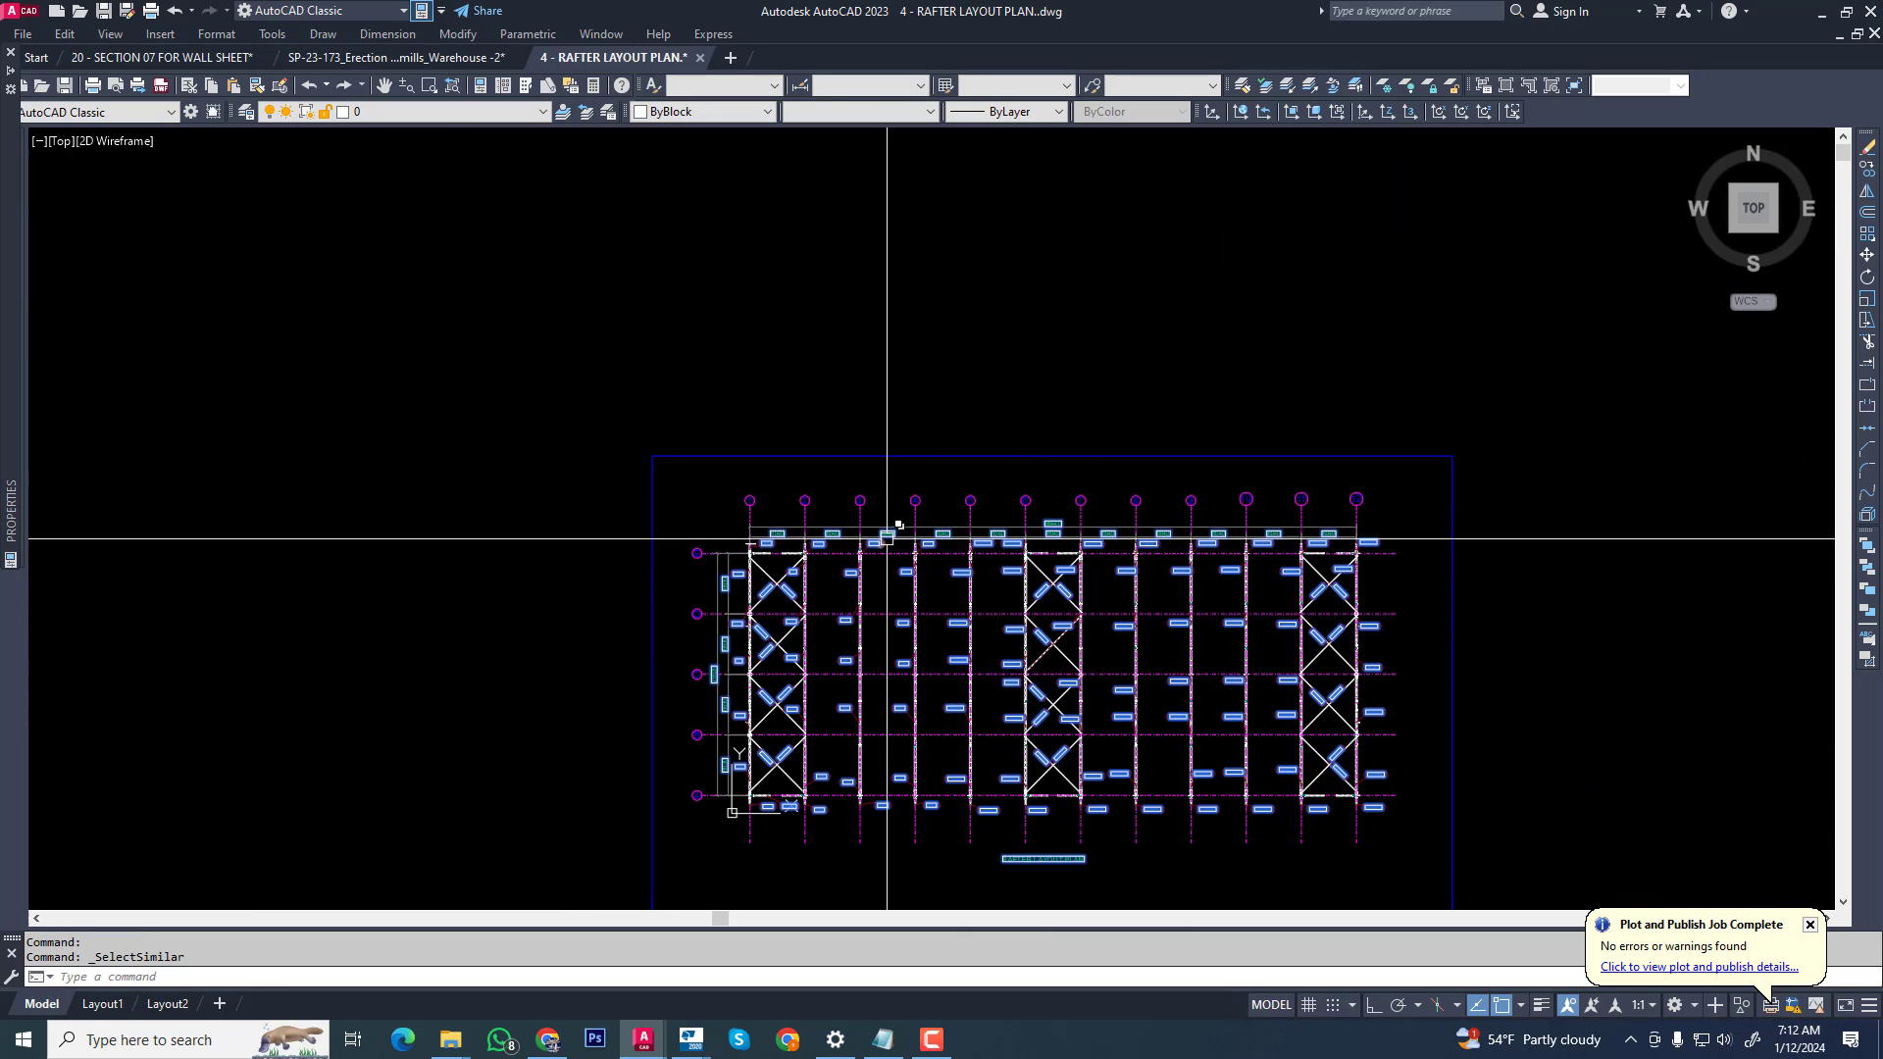
pyautogui.scroll(4, 957, 576)
pyautogui.scroll(2, 957, 575)
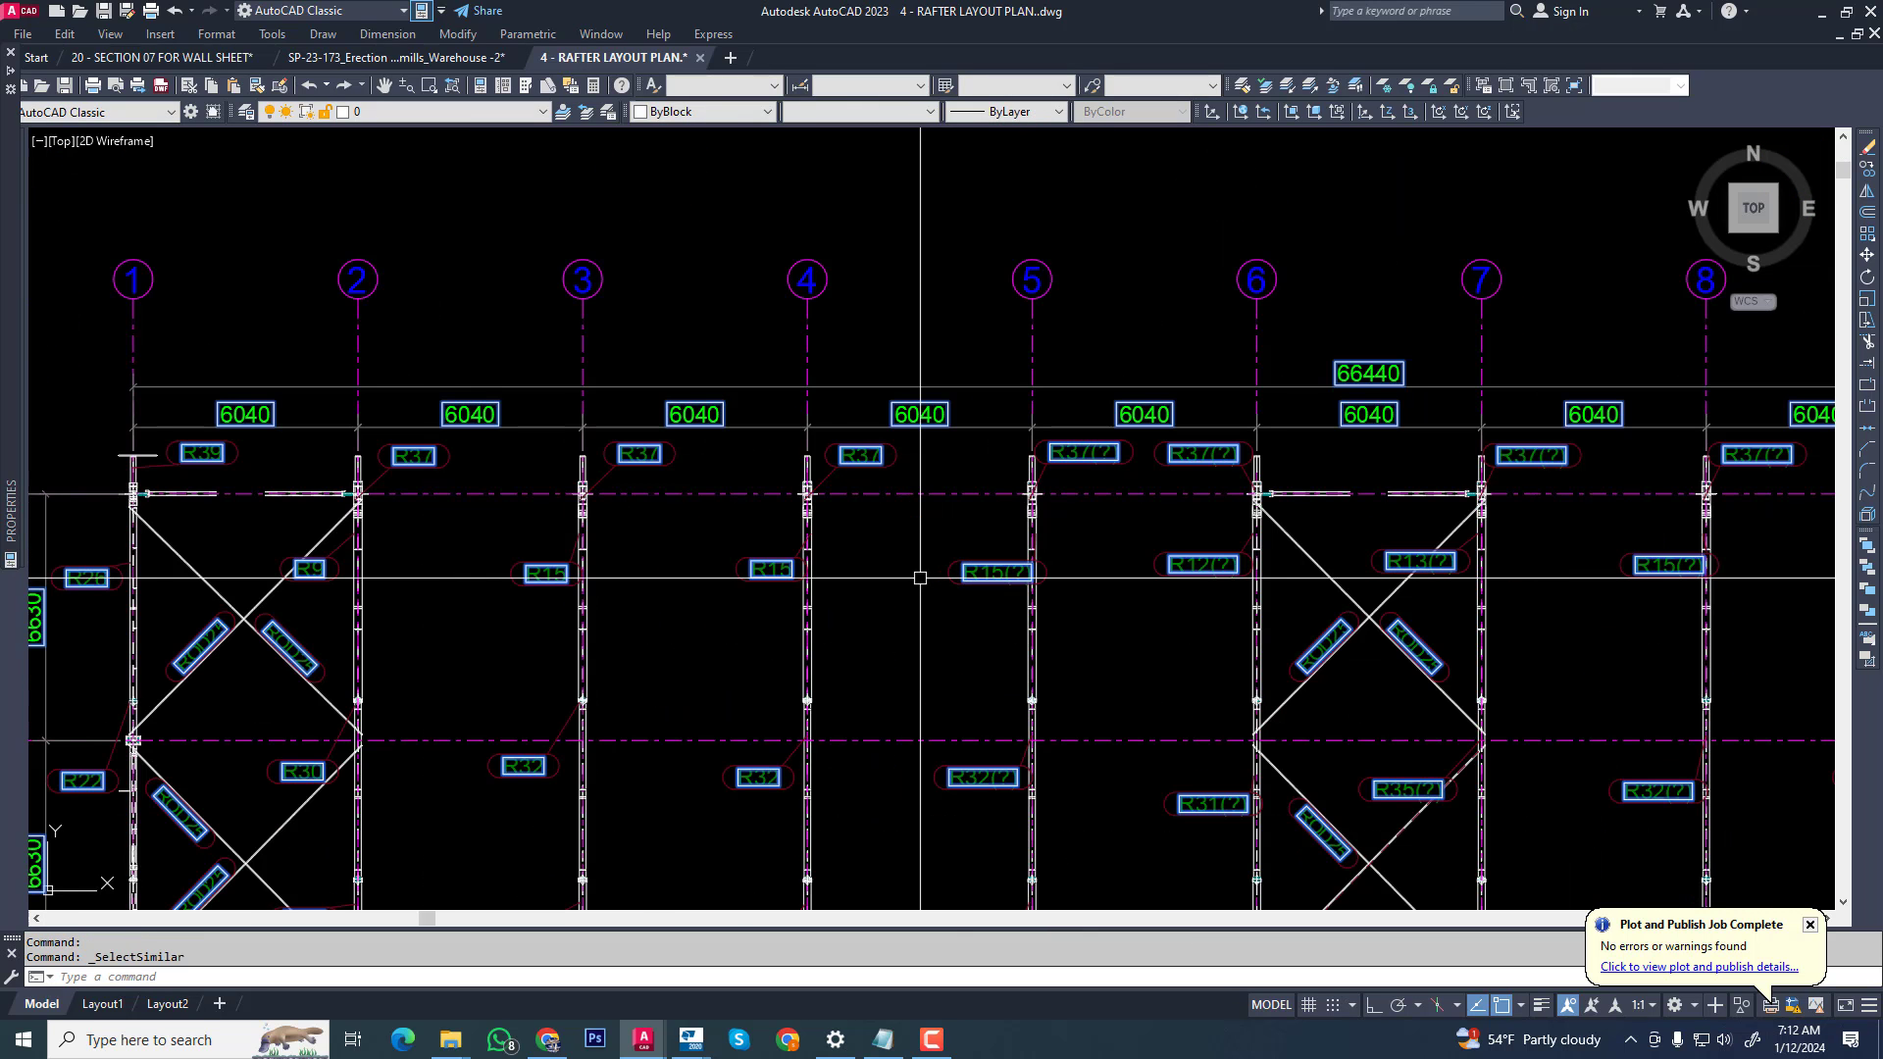
pyautogui.press('Delete')
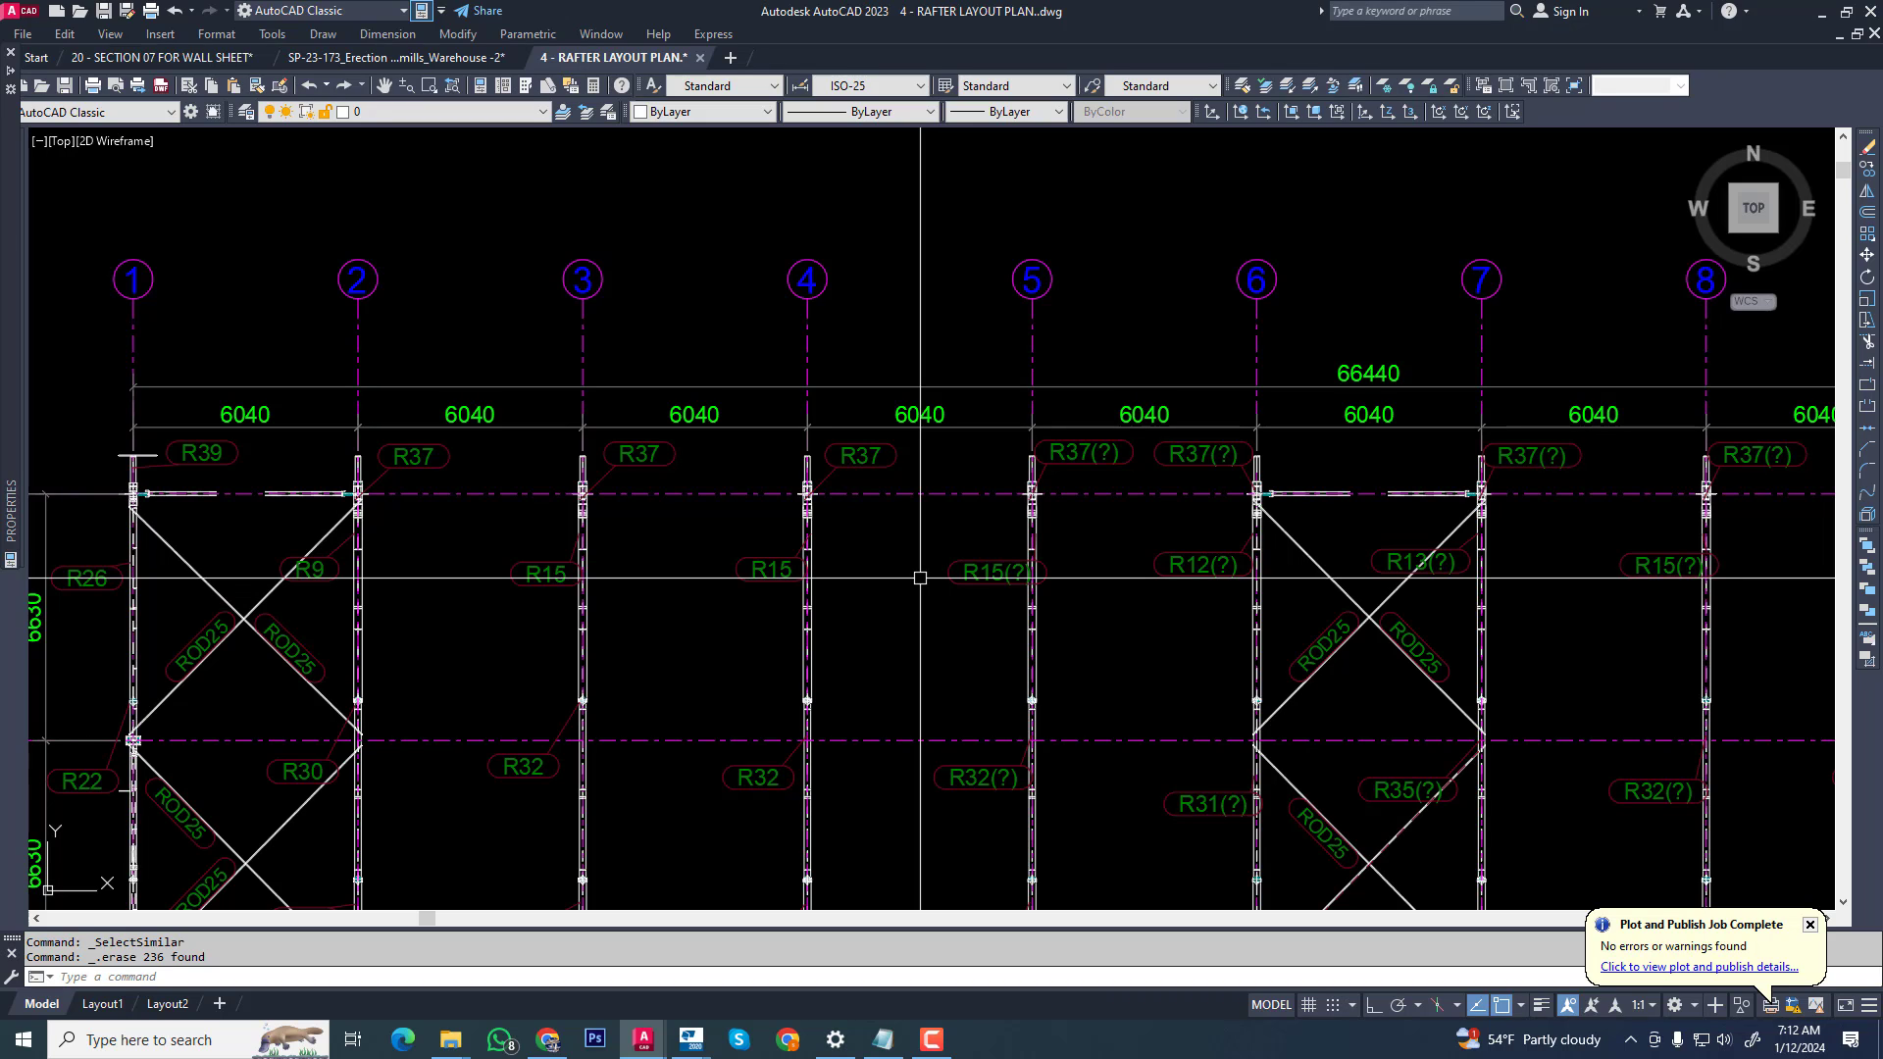
pyautogui.hotkey('ctrl', 'z')
pyautogui.hotkey('ctrl', 'z')
pyautogui.hotkey('ctrl', 'z')
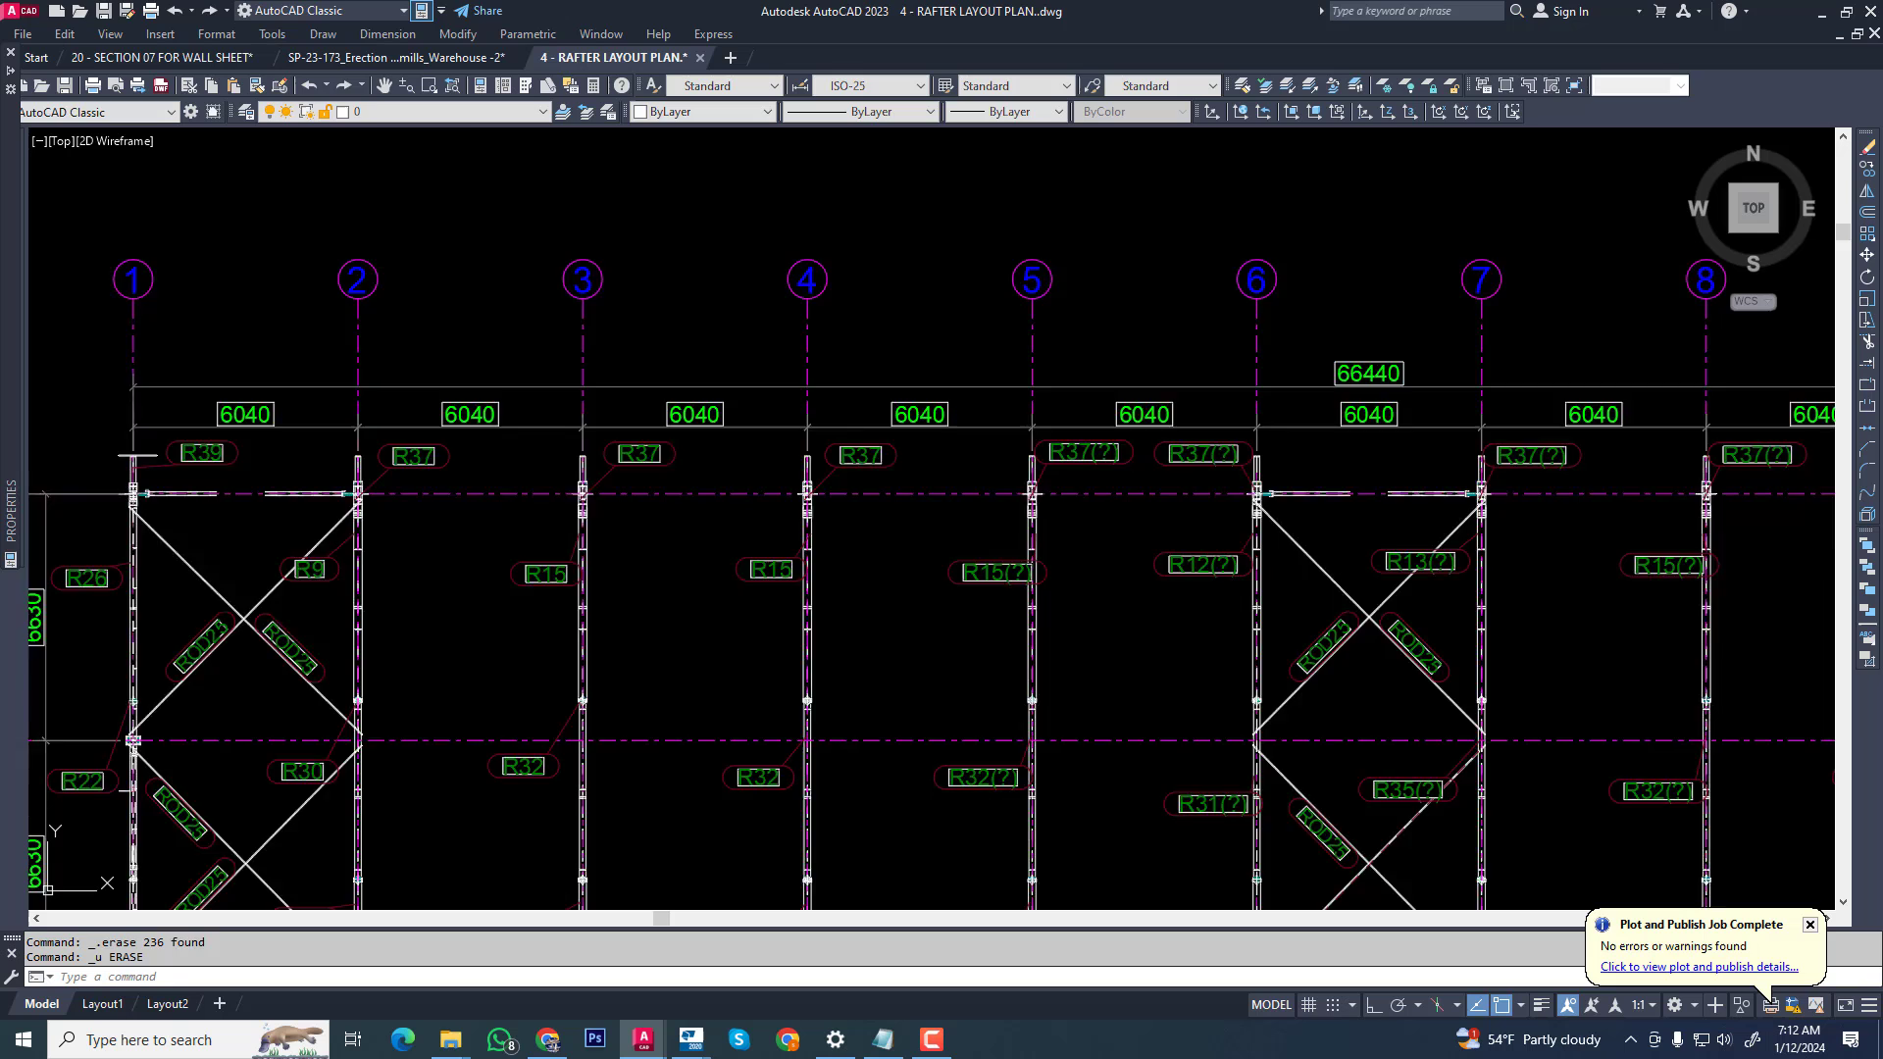
pyautogui.hotkey('ctrl', 'z')
pyautogui.hotkey('ctrl', 'z')
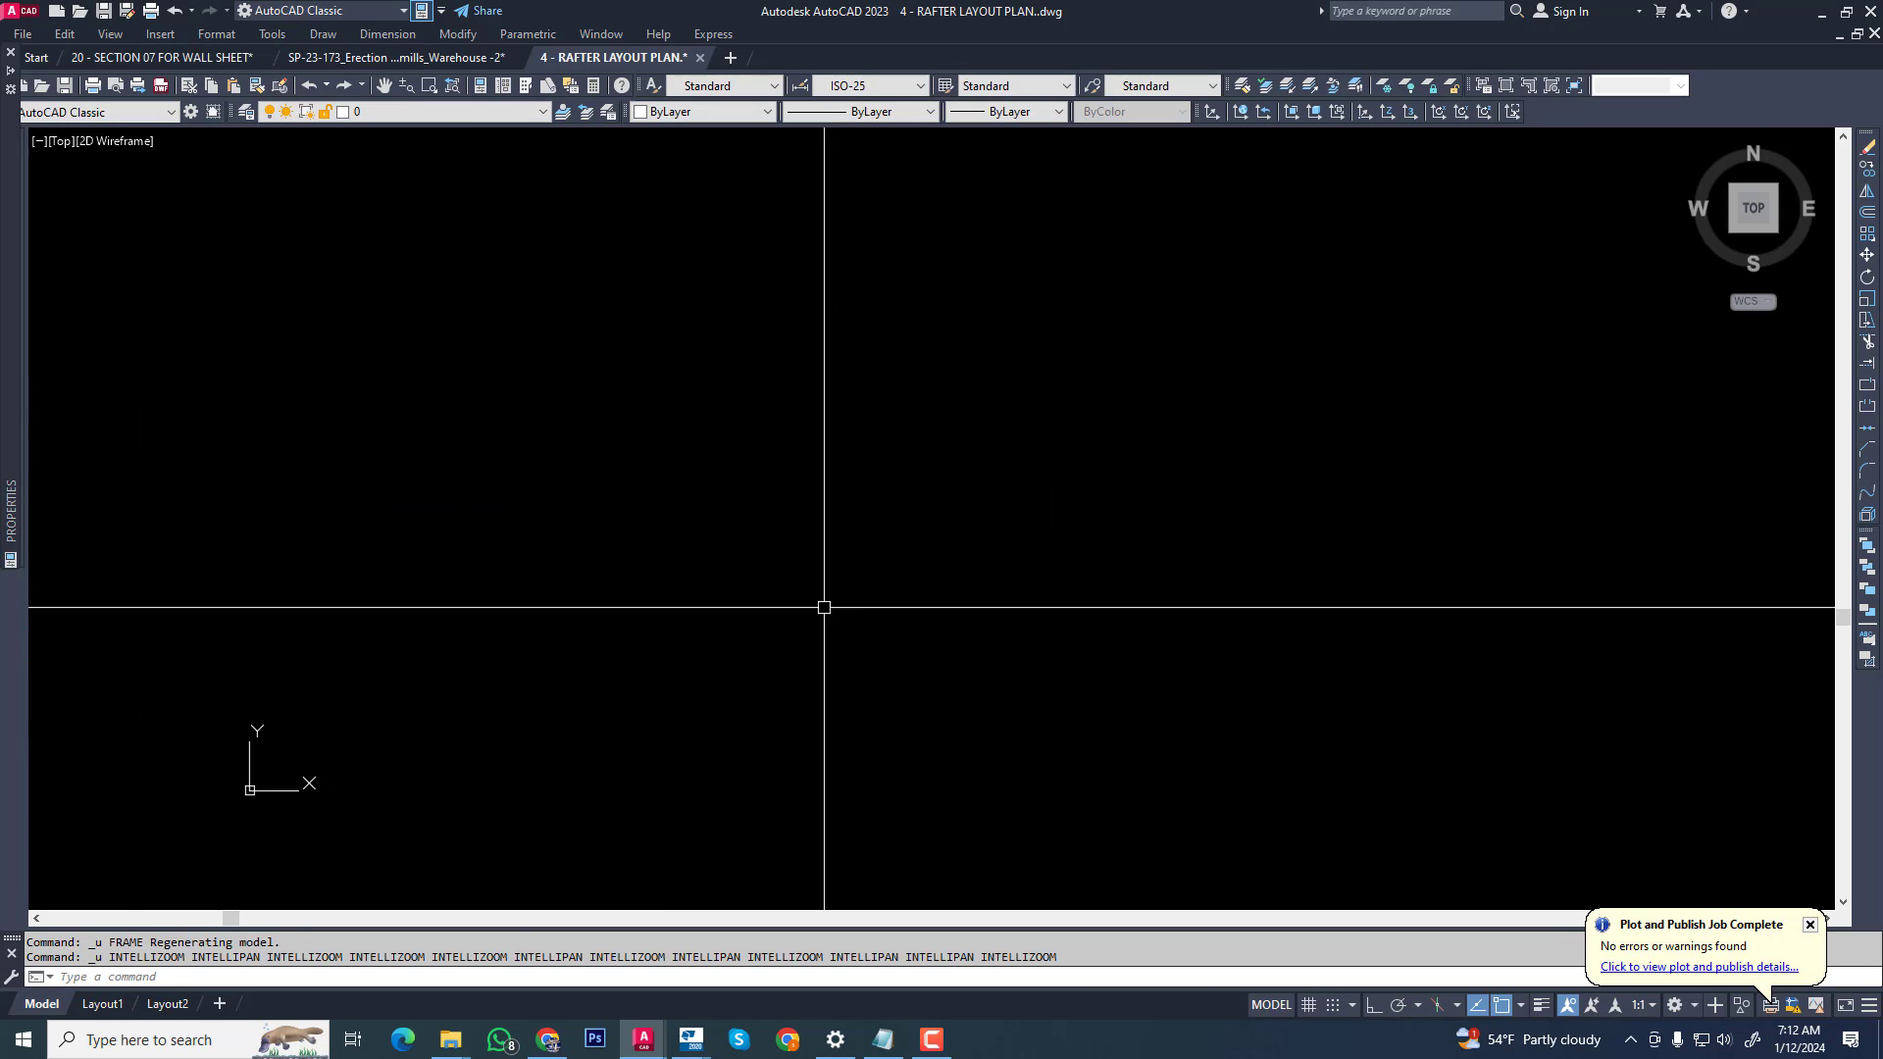
# - Set WIPEOUTFRAME to 1 and pick the wipeout boundary around the R17 label
pyautogui.scroll(5, 883, 578)
pyautogui.write('WIPEOUTFRAME')
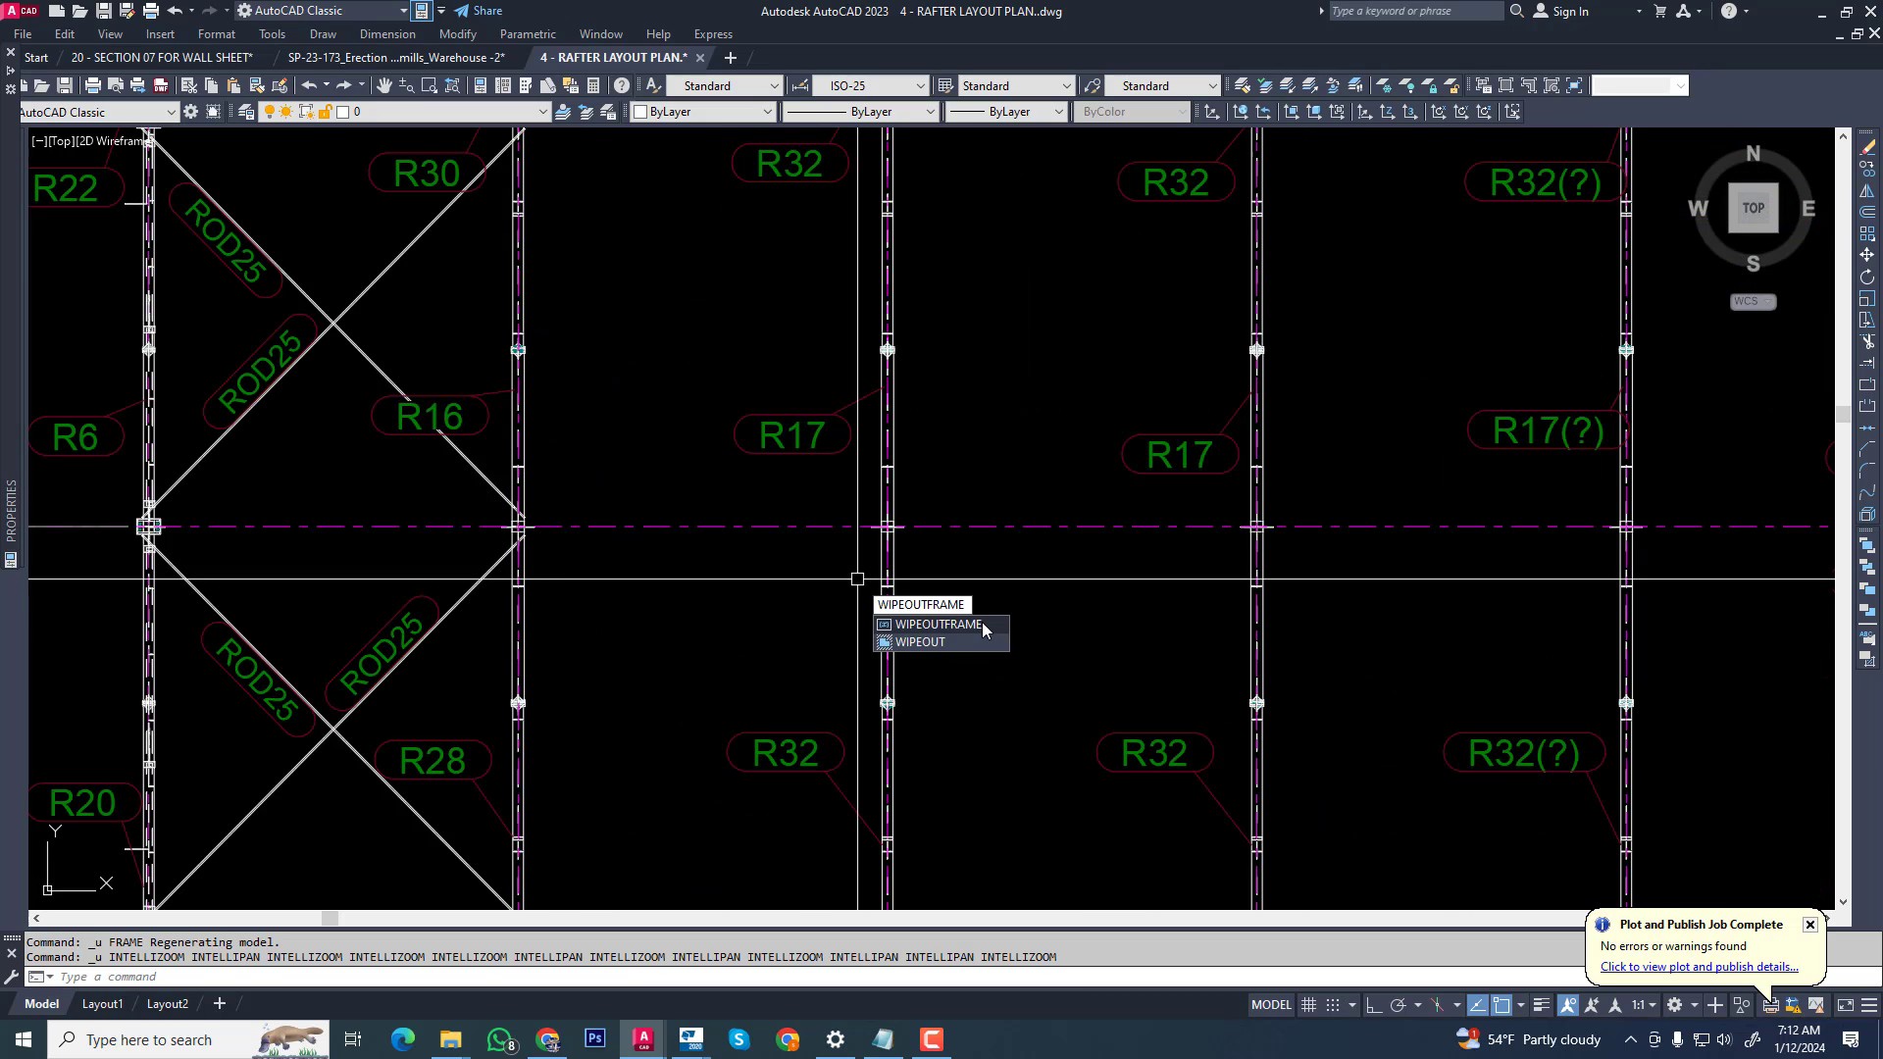
pyautogui.click(983, 628)
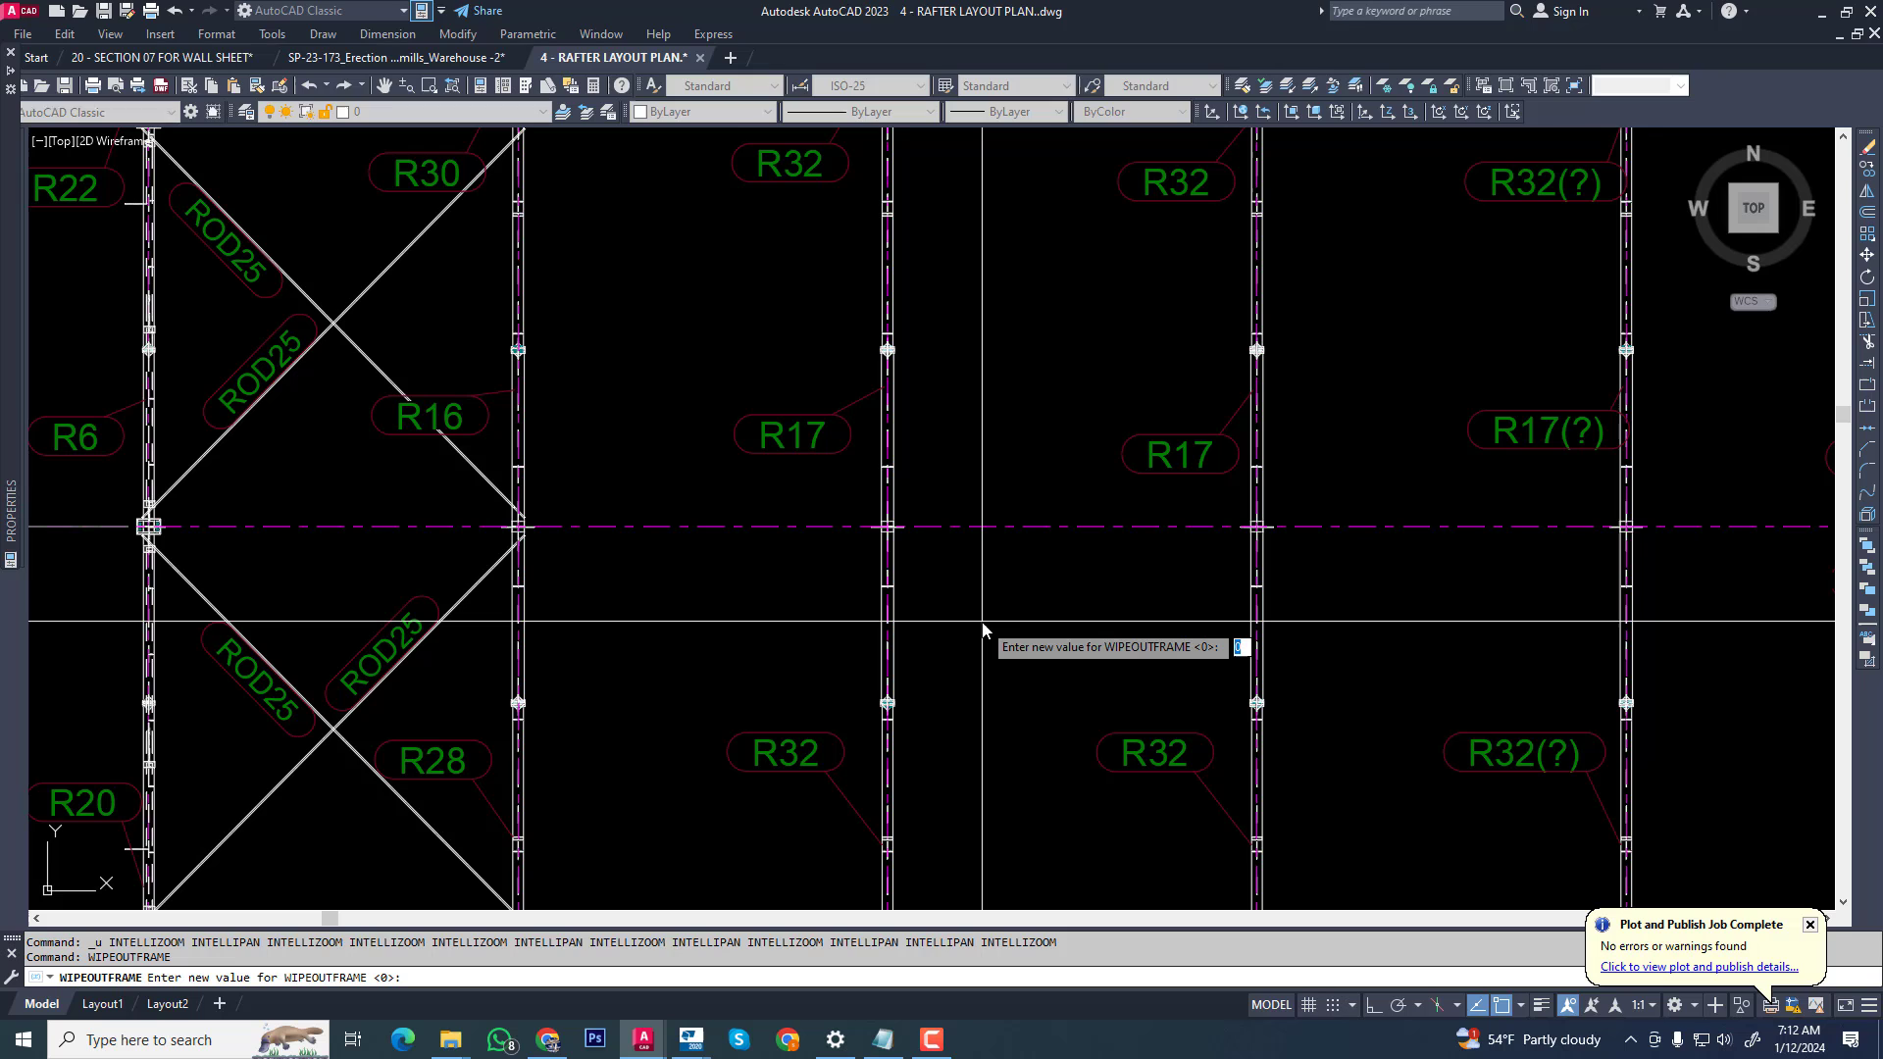
pyautogui.write('1')
pyautogui.press('Return')
pyautogui.scroll(6, 1181, 423)
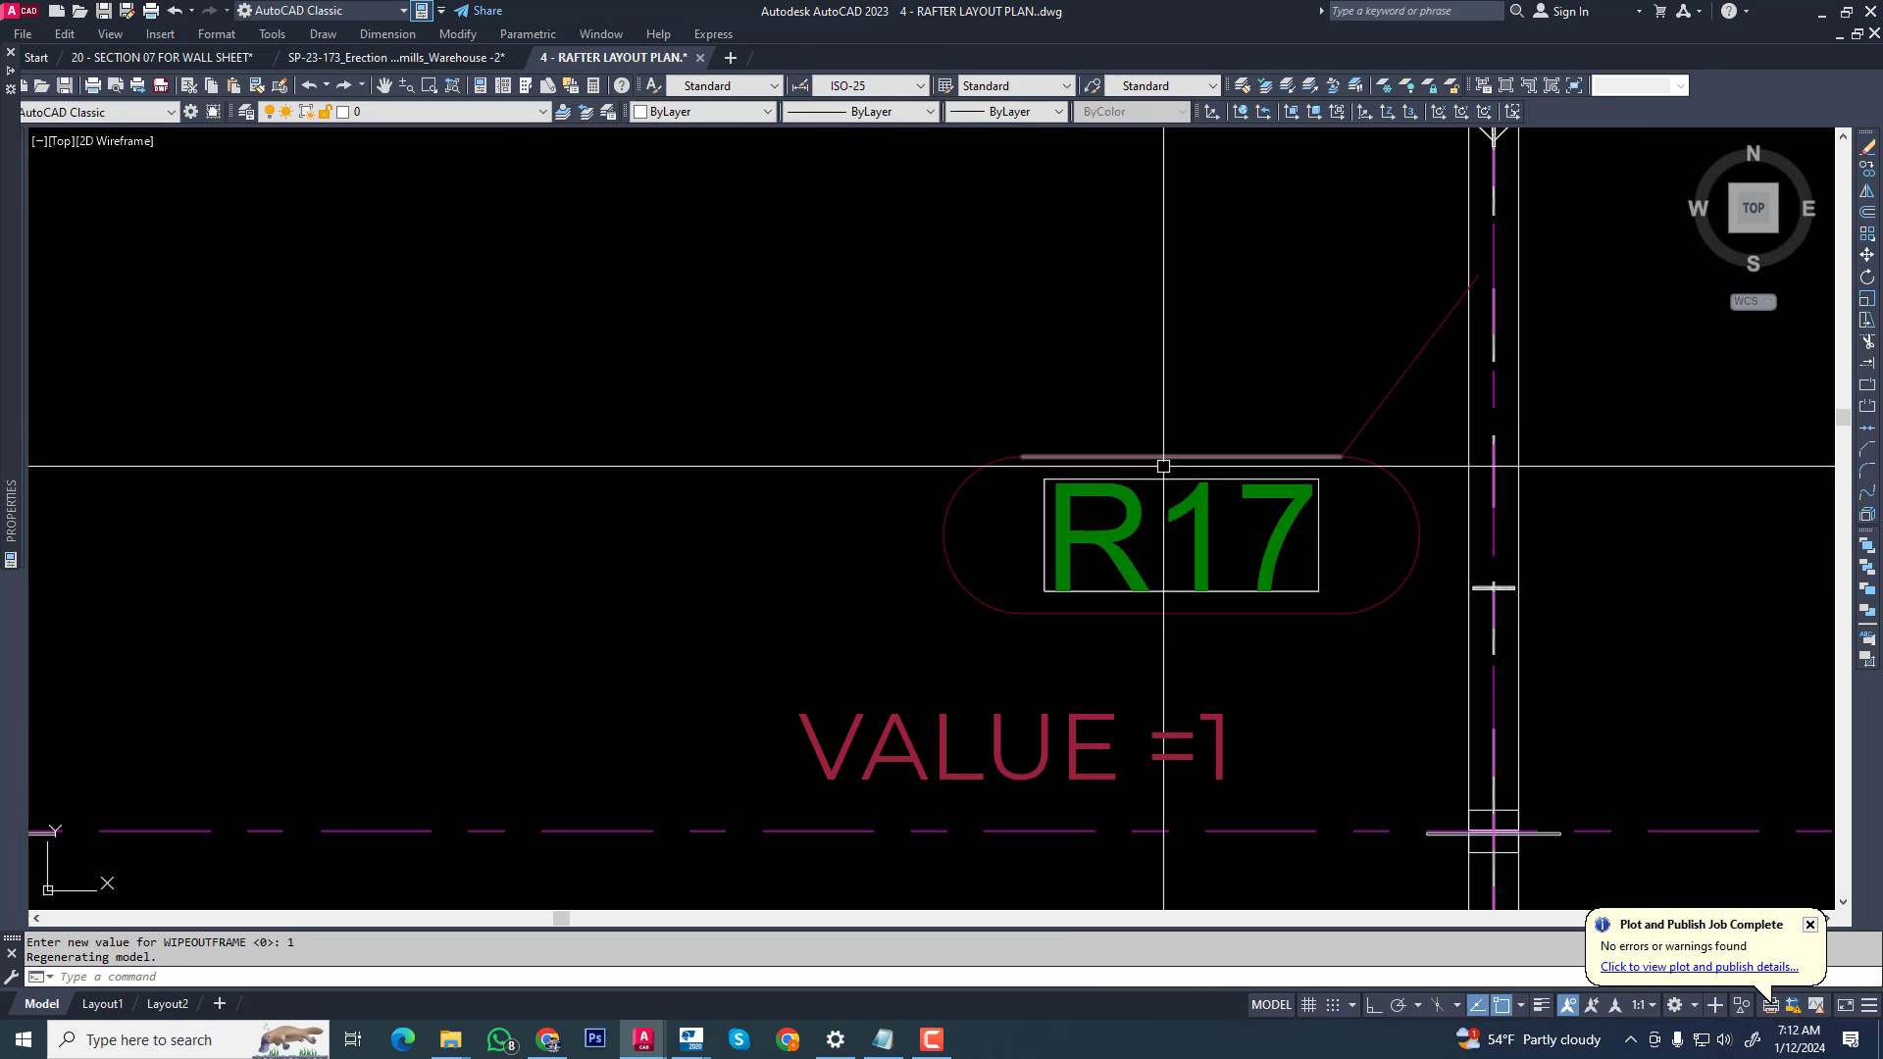
pyautogui.click(1157, 478)
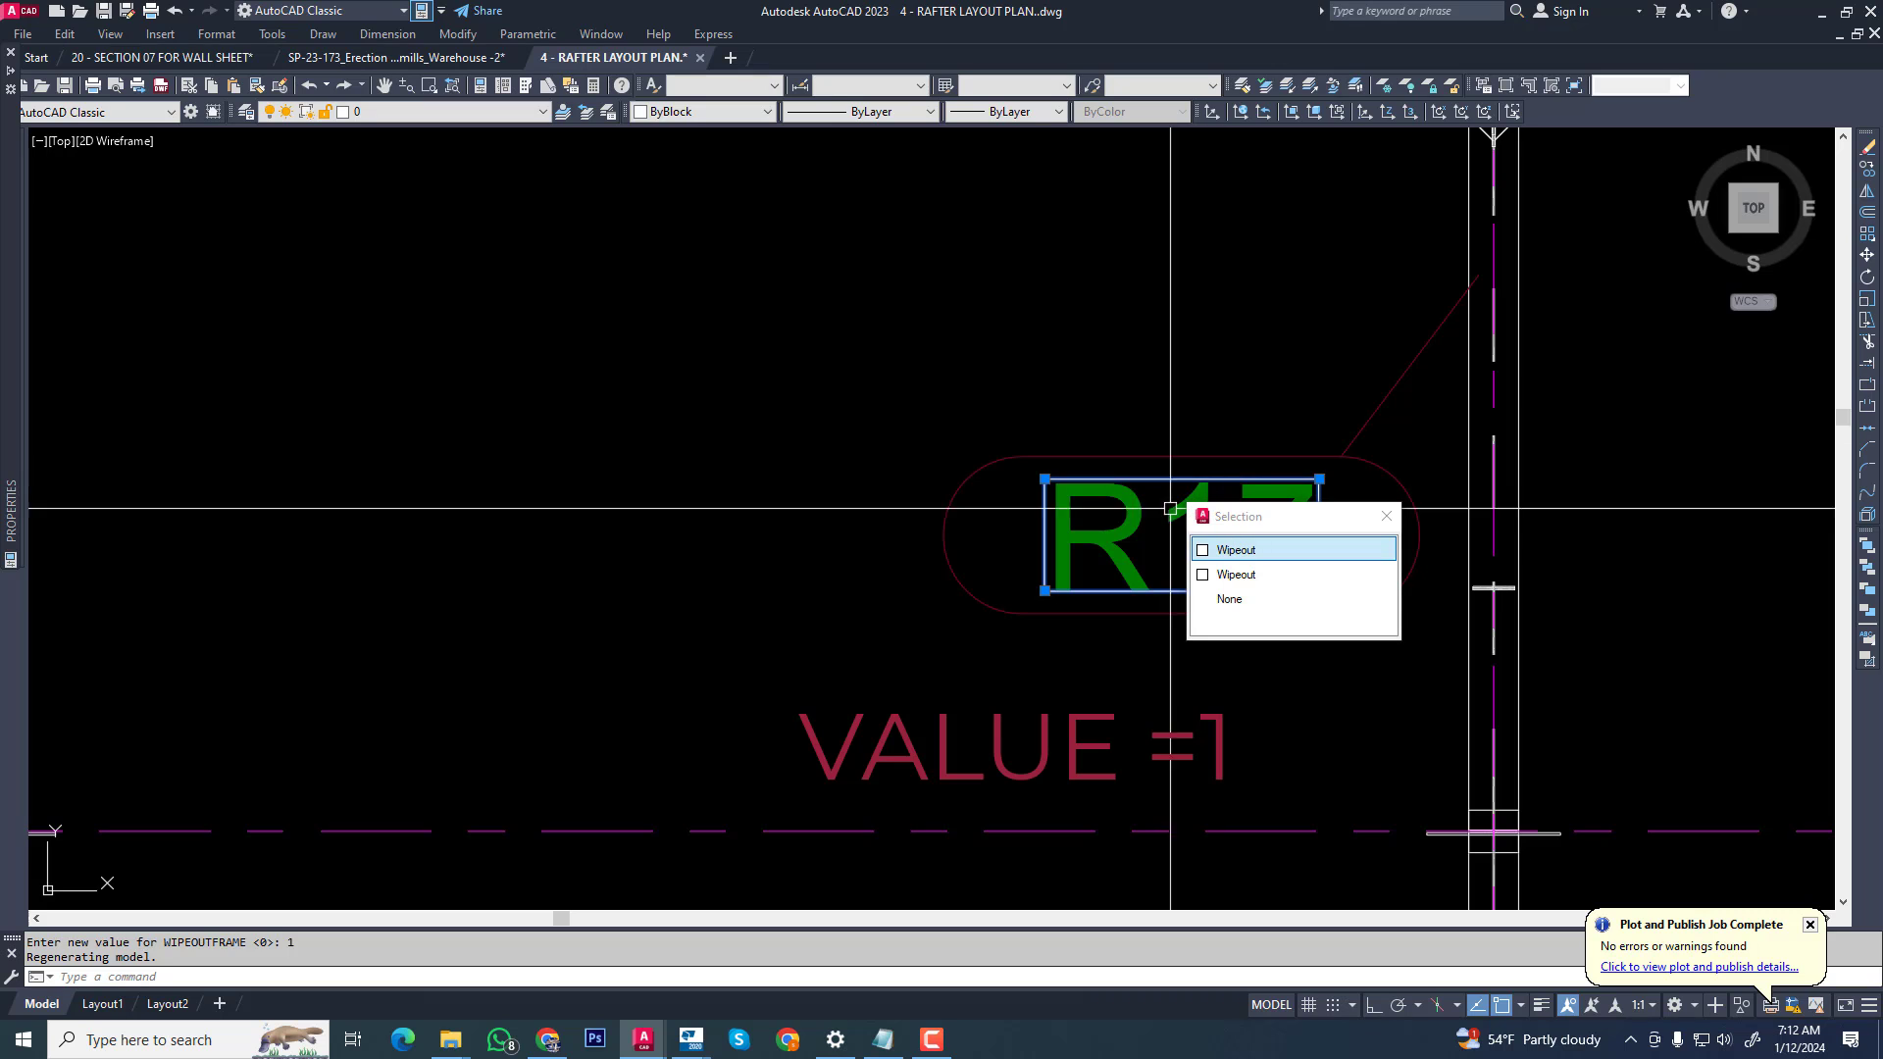
# - Select the R17 label's wipeout plus all similar ones, and erase all 236 wipeouts
pyautogui.press('Escape')
pyautogui.click(1137, 477)
pyautogui.rightClick(1139, 475)
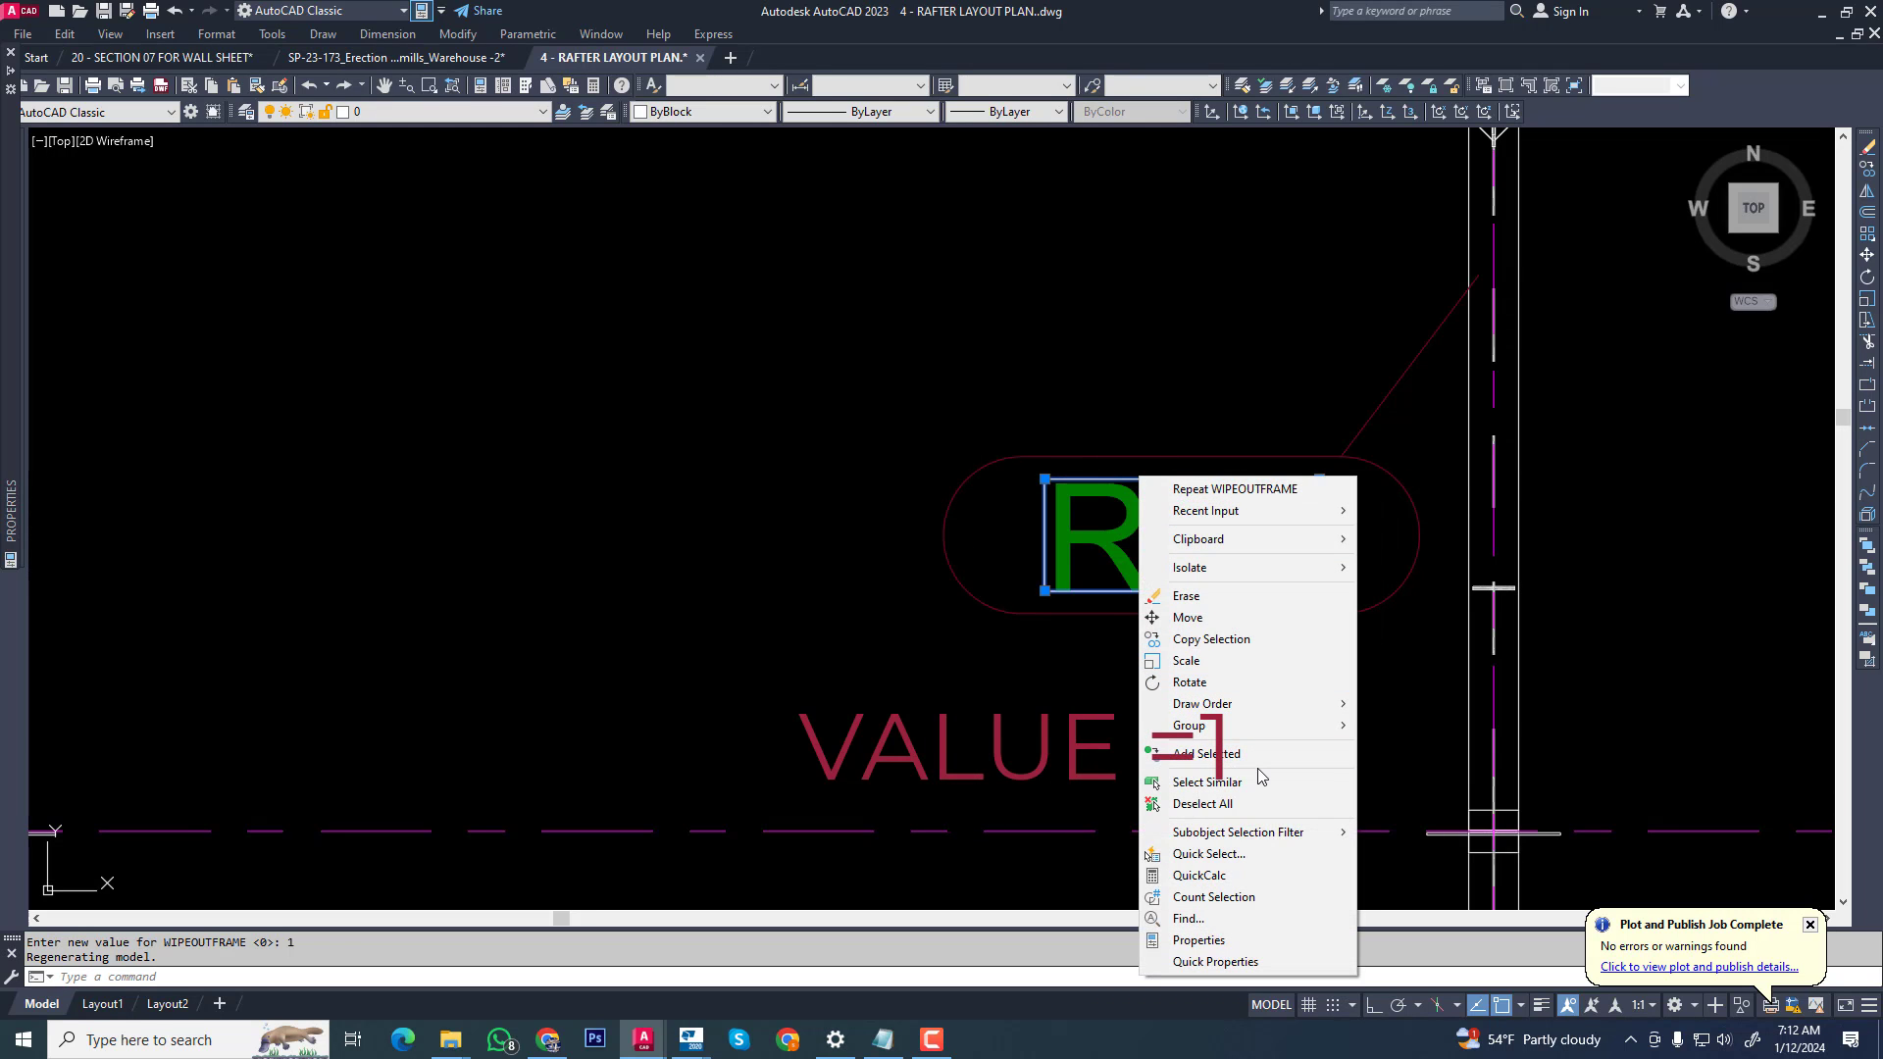
pyautogui.click(1206, 782)
pyautogui.scroll(-10, 903, 613)
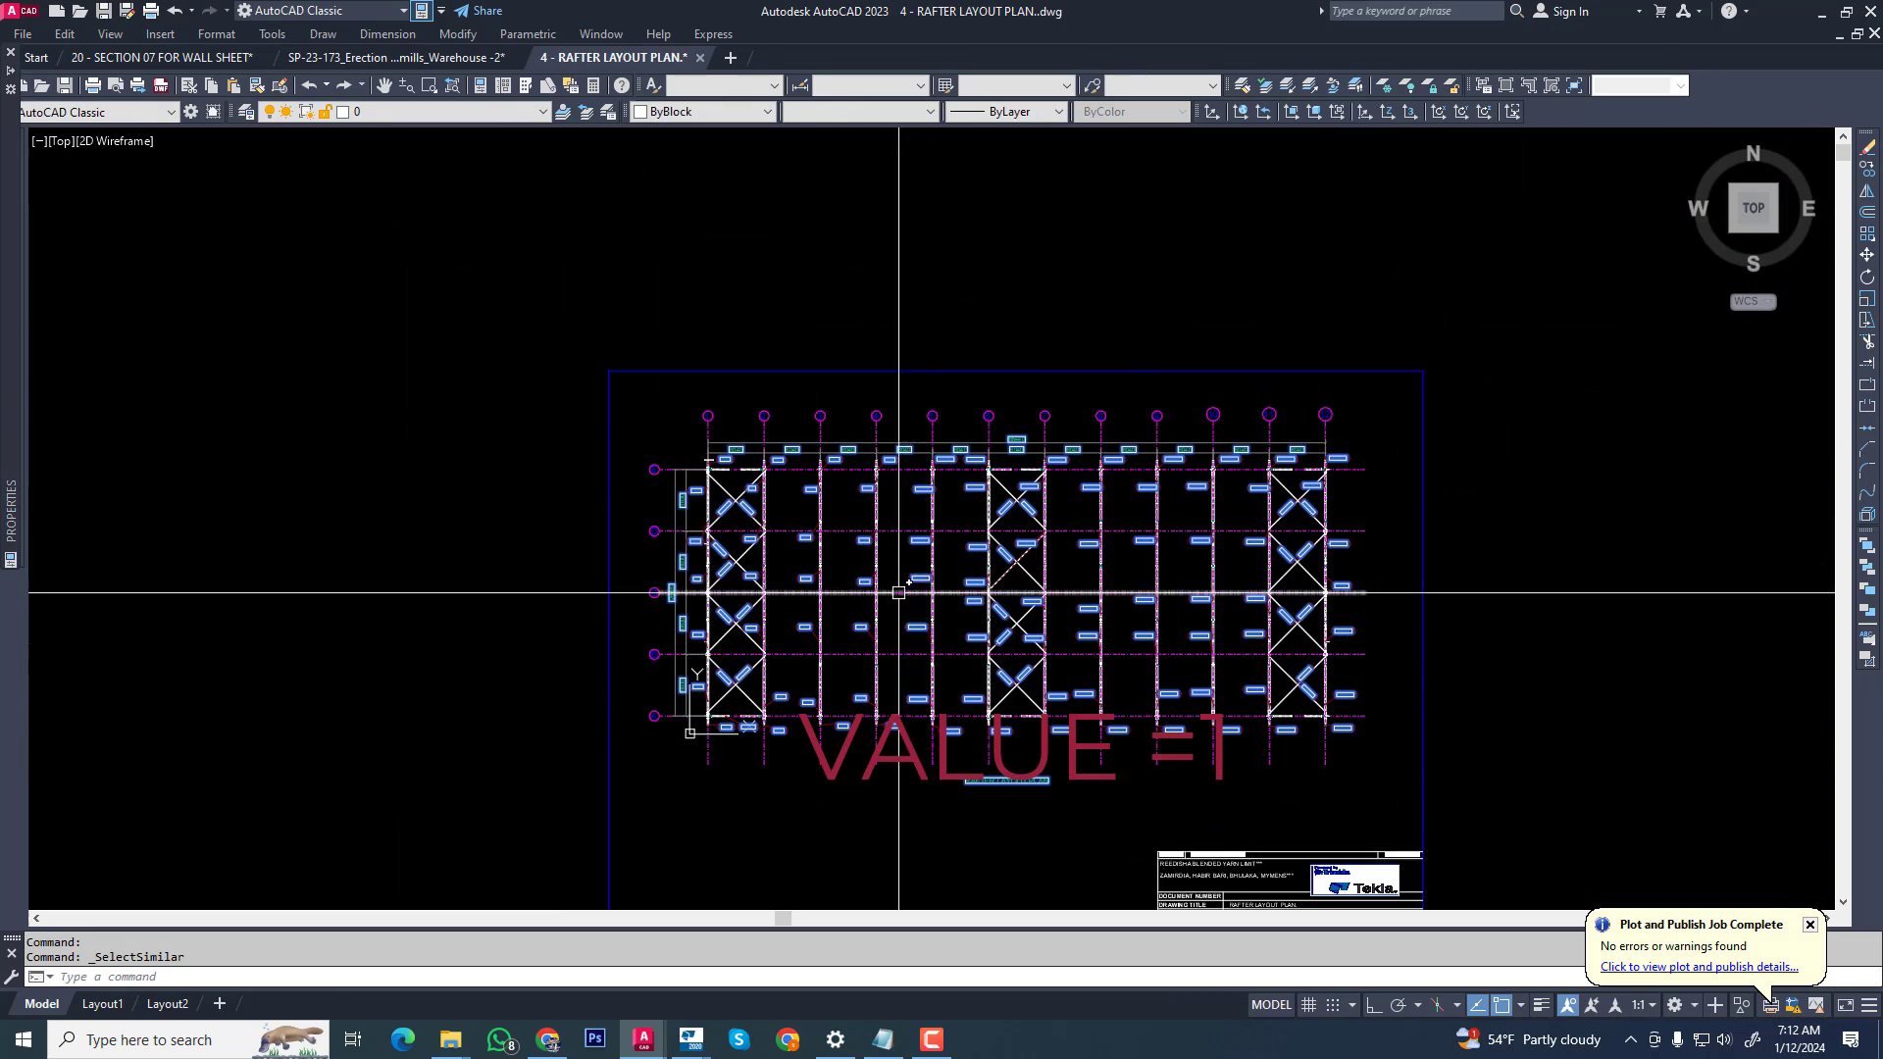
pyautogui.scroll(5, 902, 612)
pyautogui.press('Delete')
pyautogui.scroll(3, 892, 549)
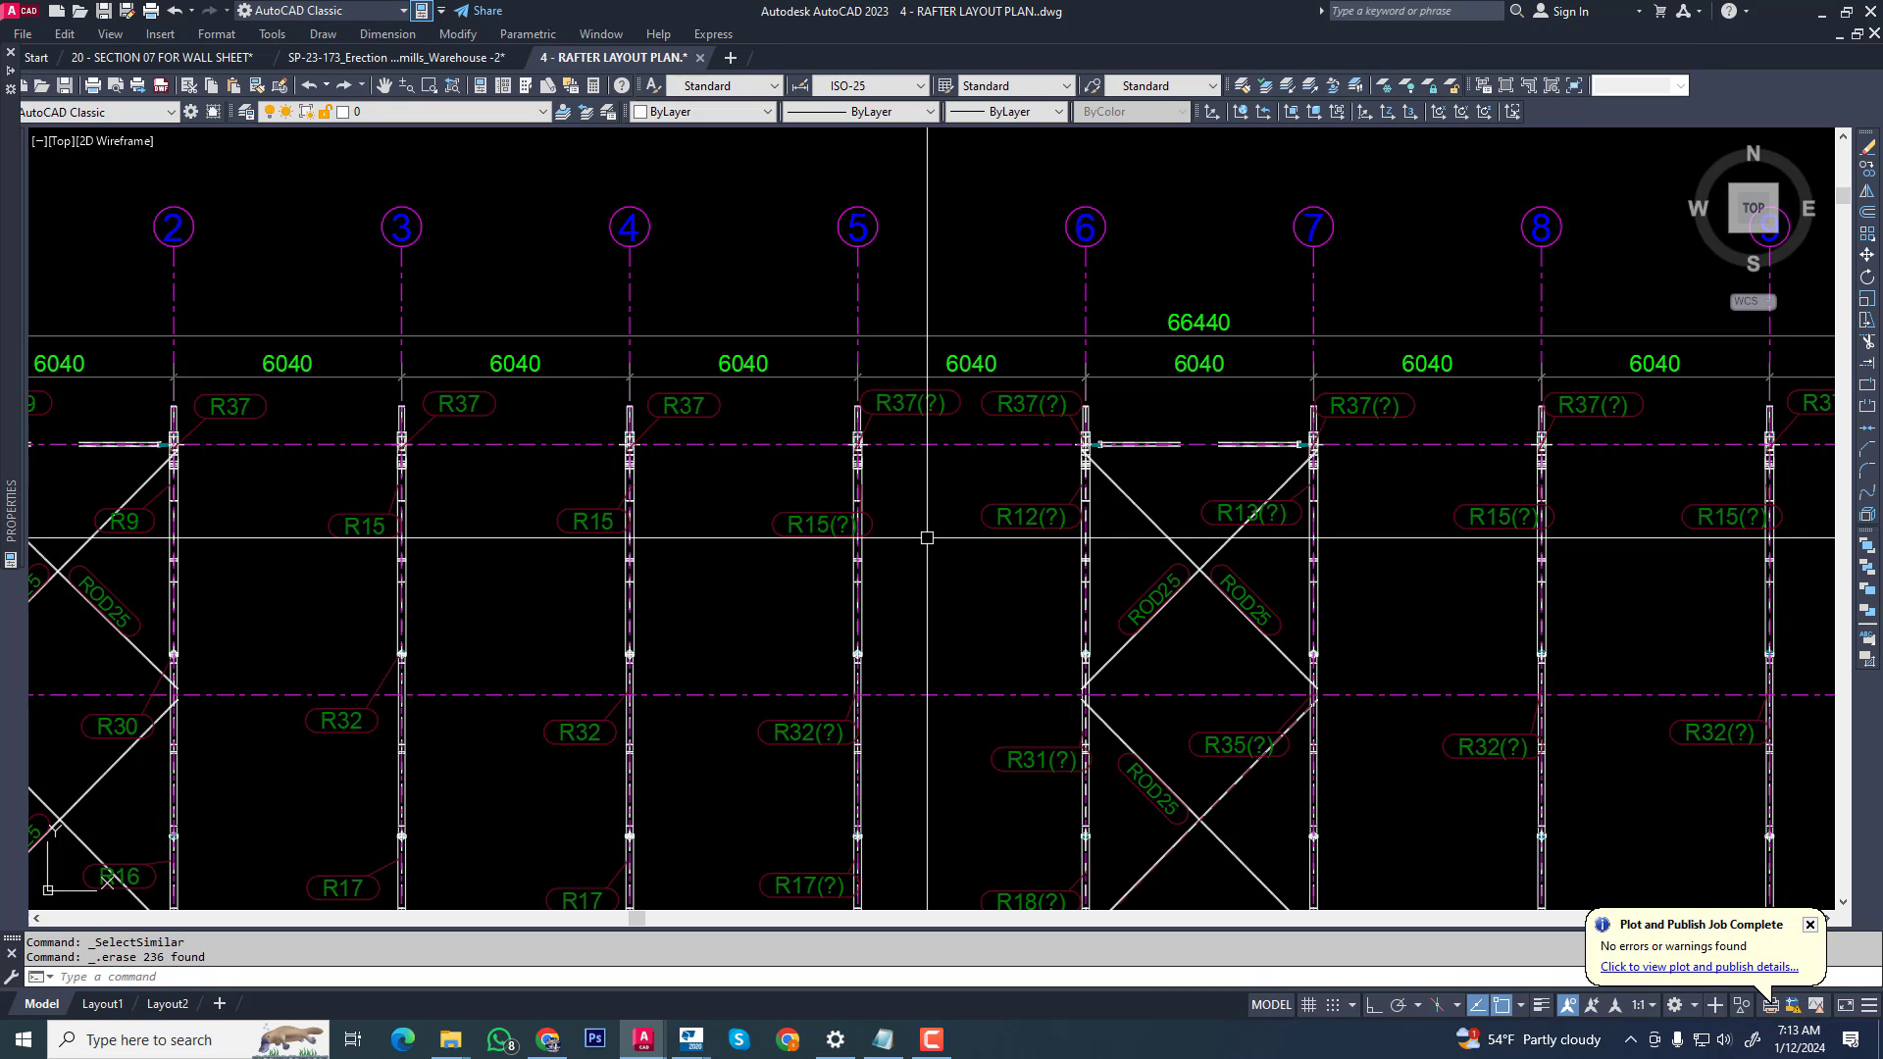
pyautogui.scroll(-4, 621, 441)
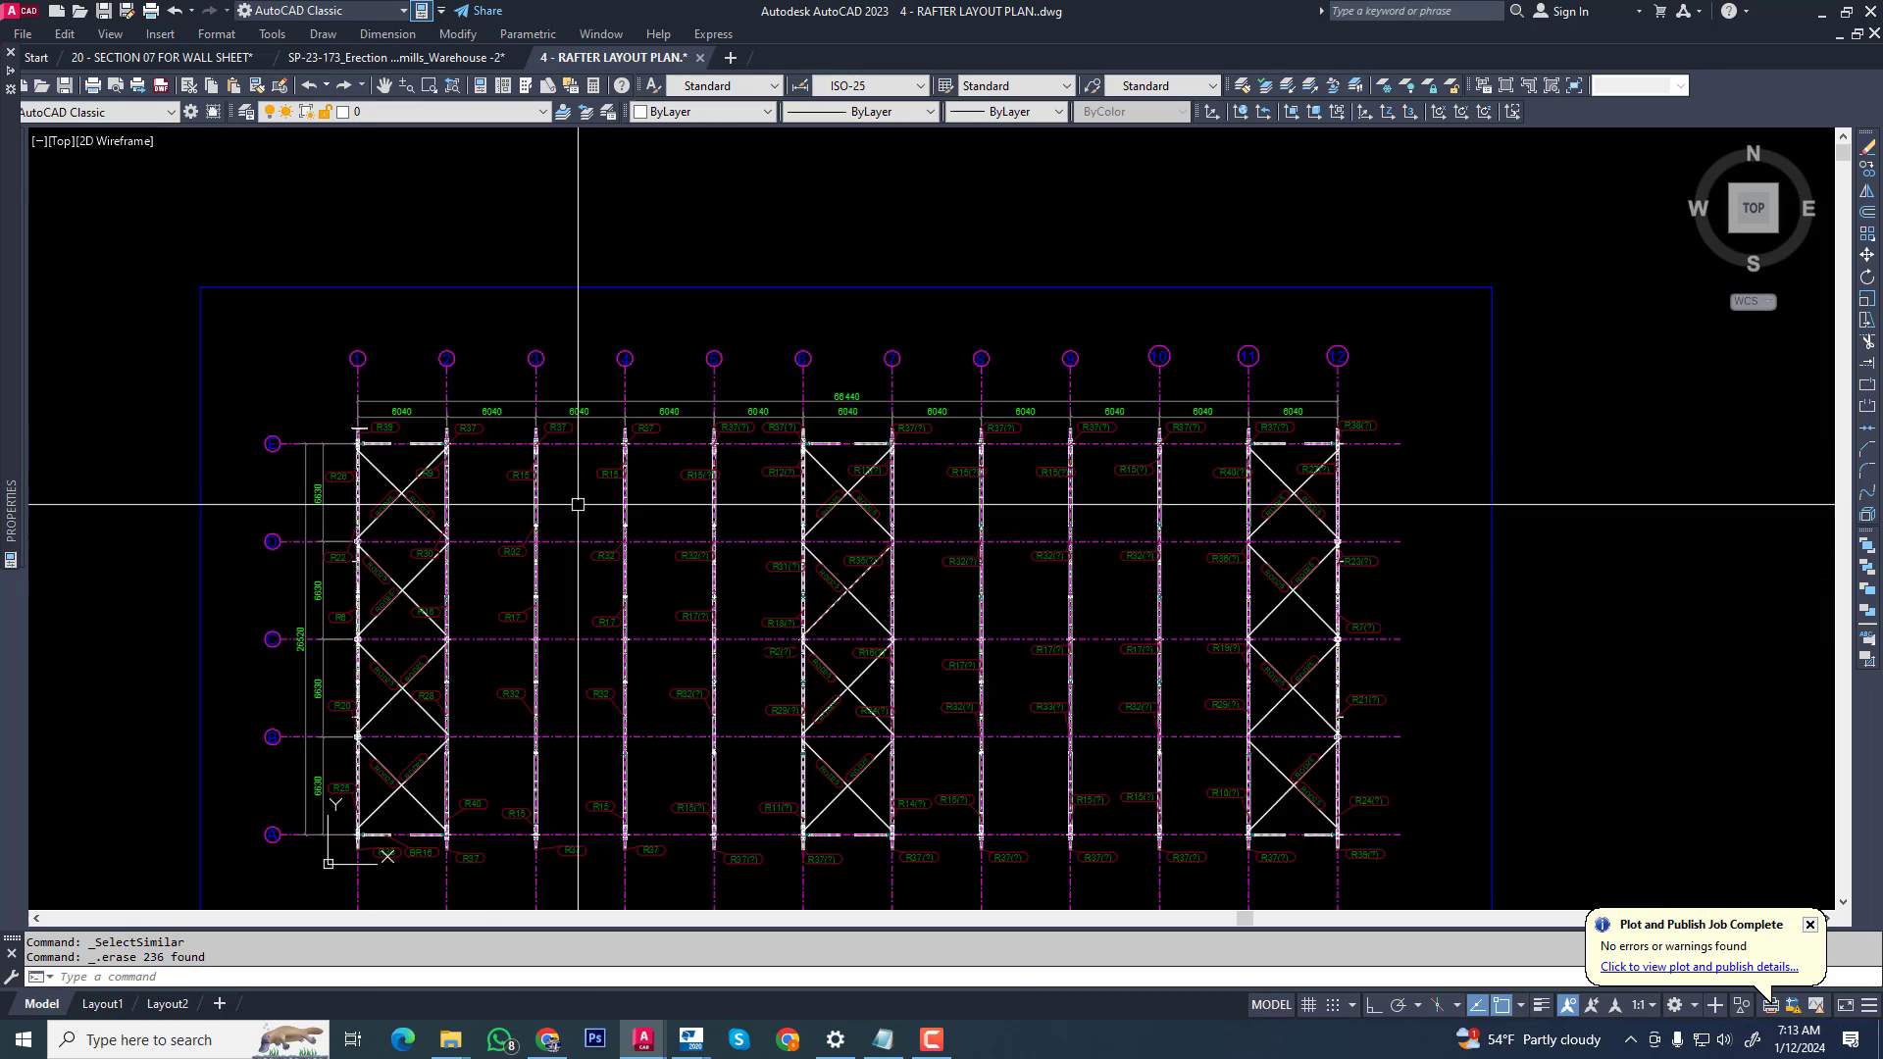
pyautogui.scroll(4, 1026, 559)
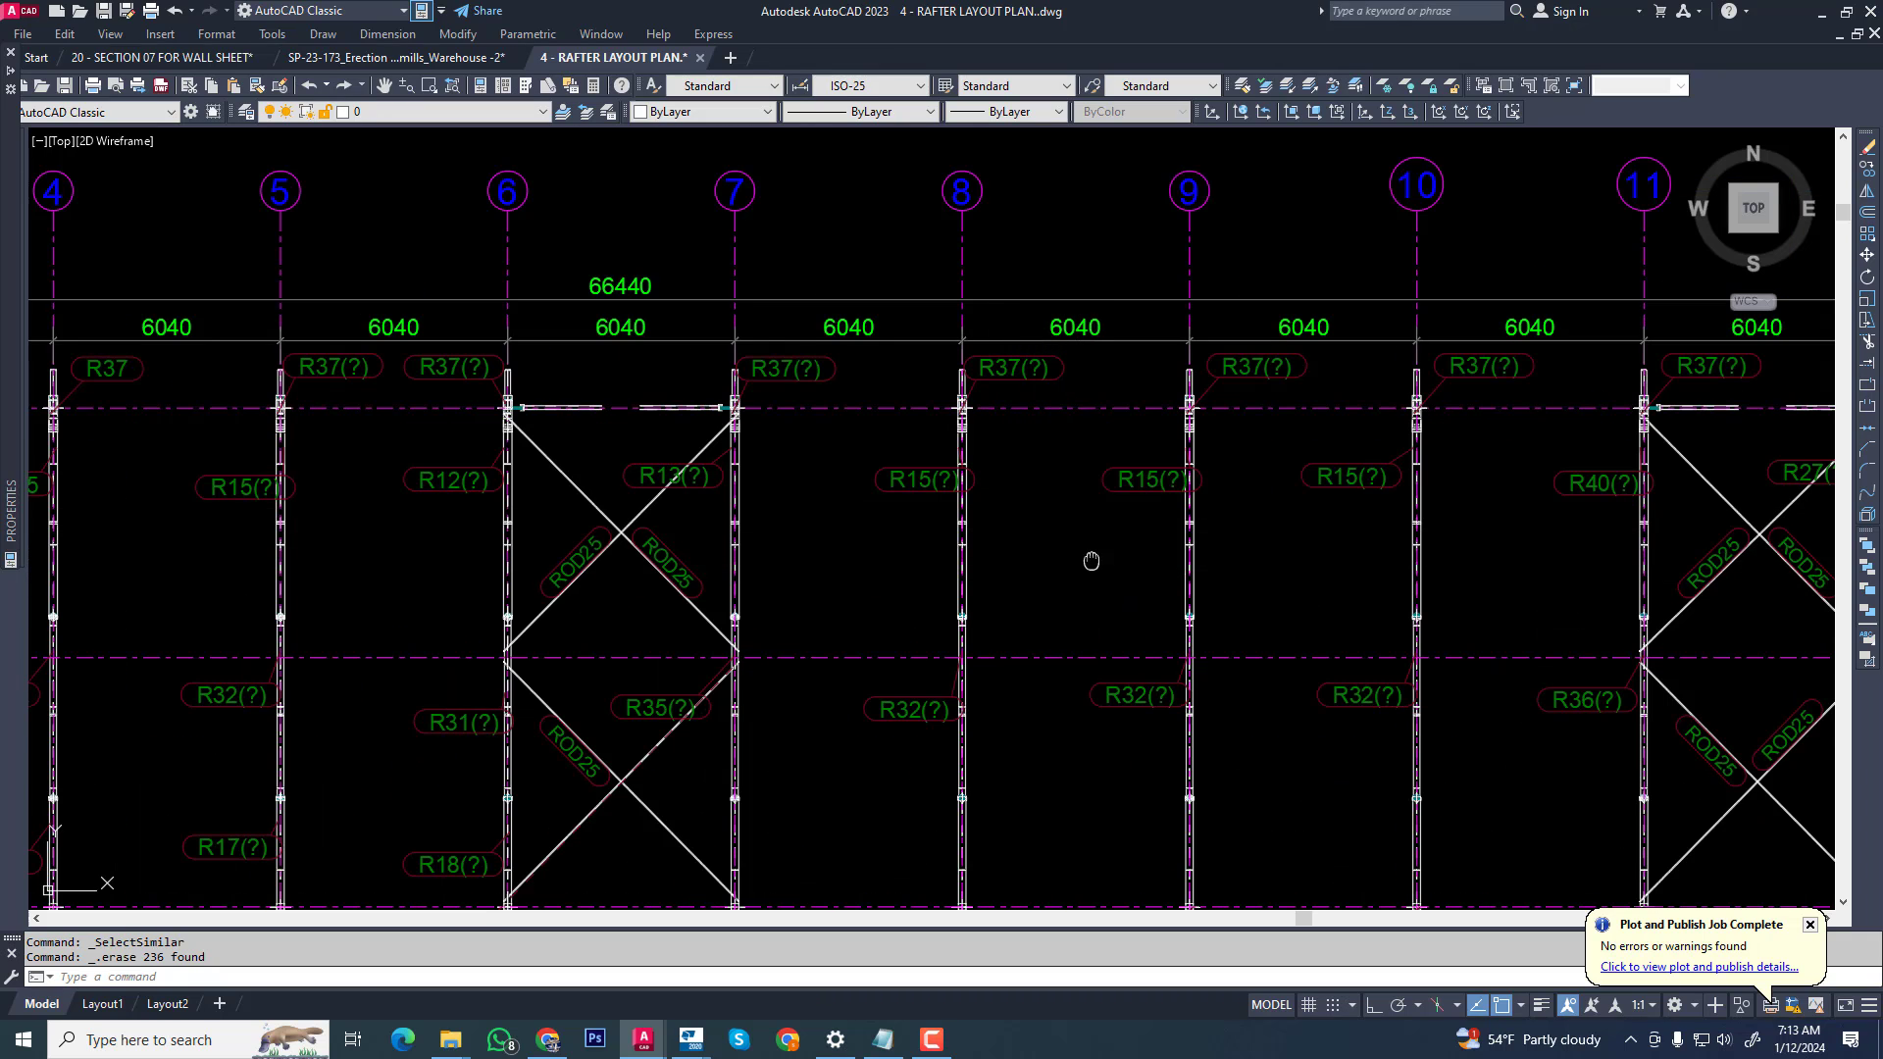
pyautogui.moveTo(1091, 561); pyautogui.dragTo(1156, 635, button='middle')
pyautogui.scroll(2, 937, 578)
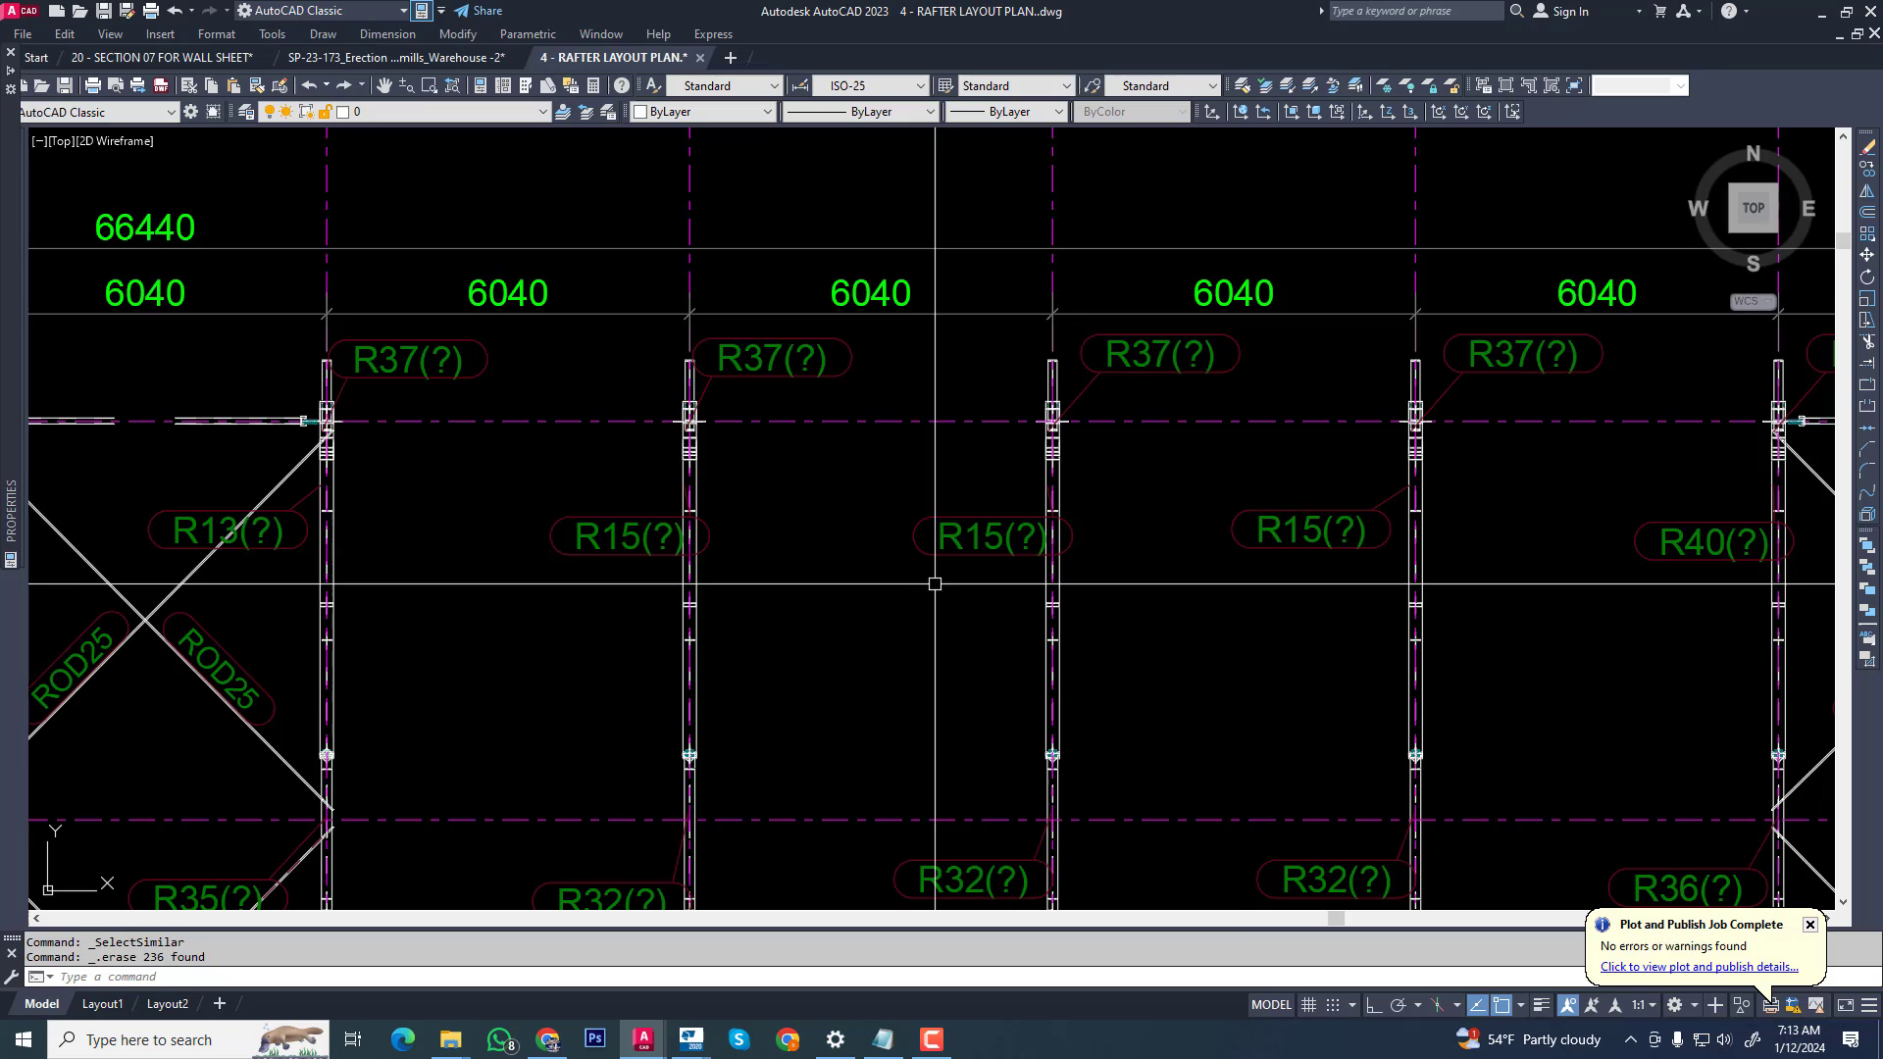
pyautogui.scroll(3, 934, 583)
pyautogui.click(985, 544)
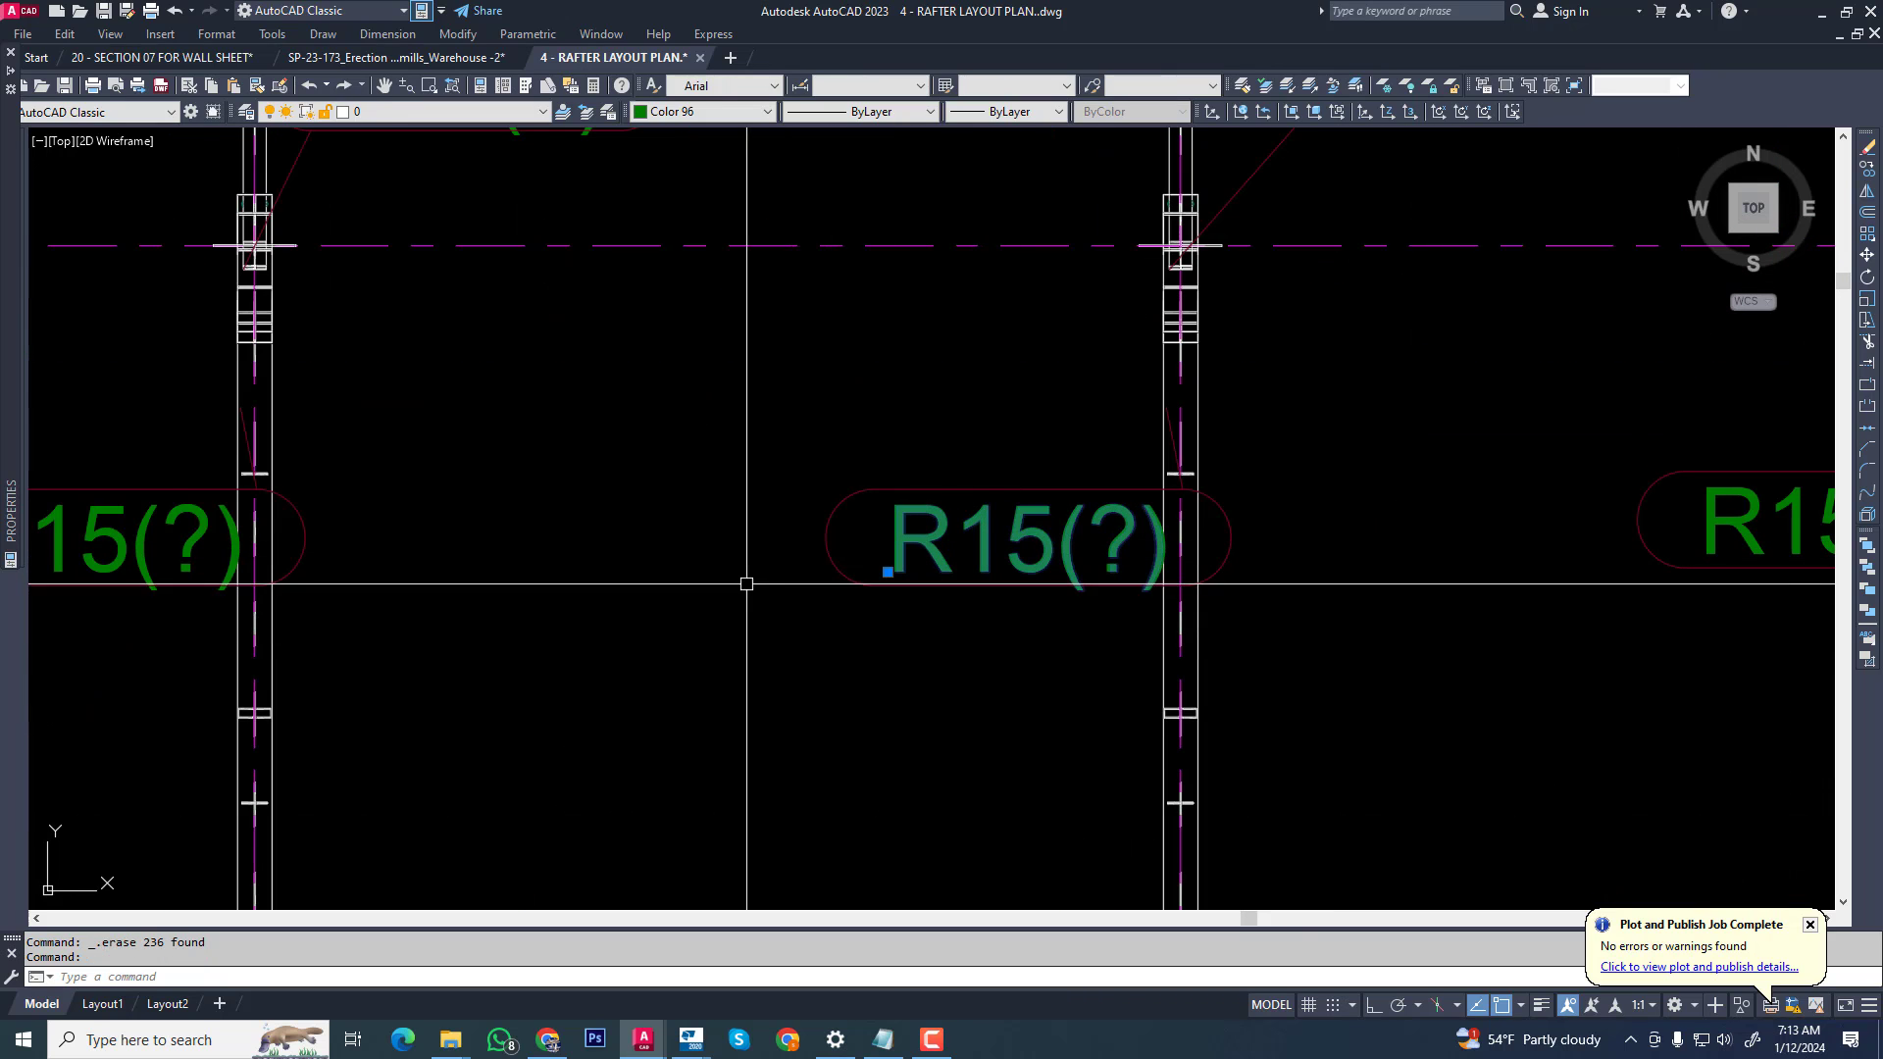
pyautogui.scroll(-2, 735, 603)
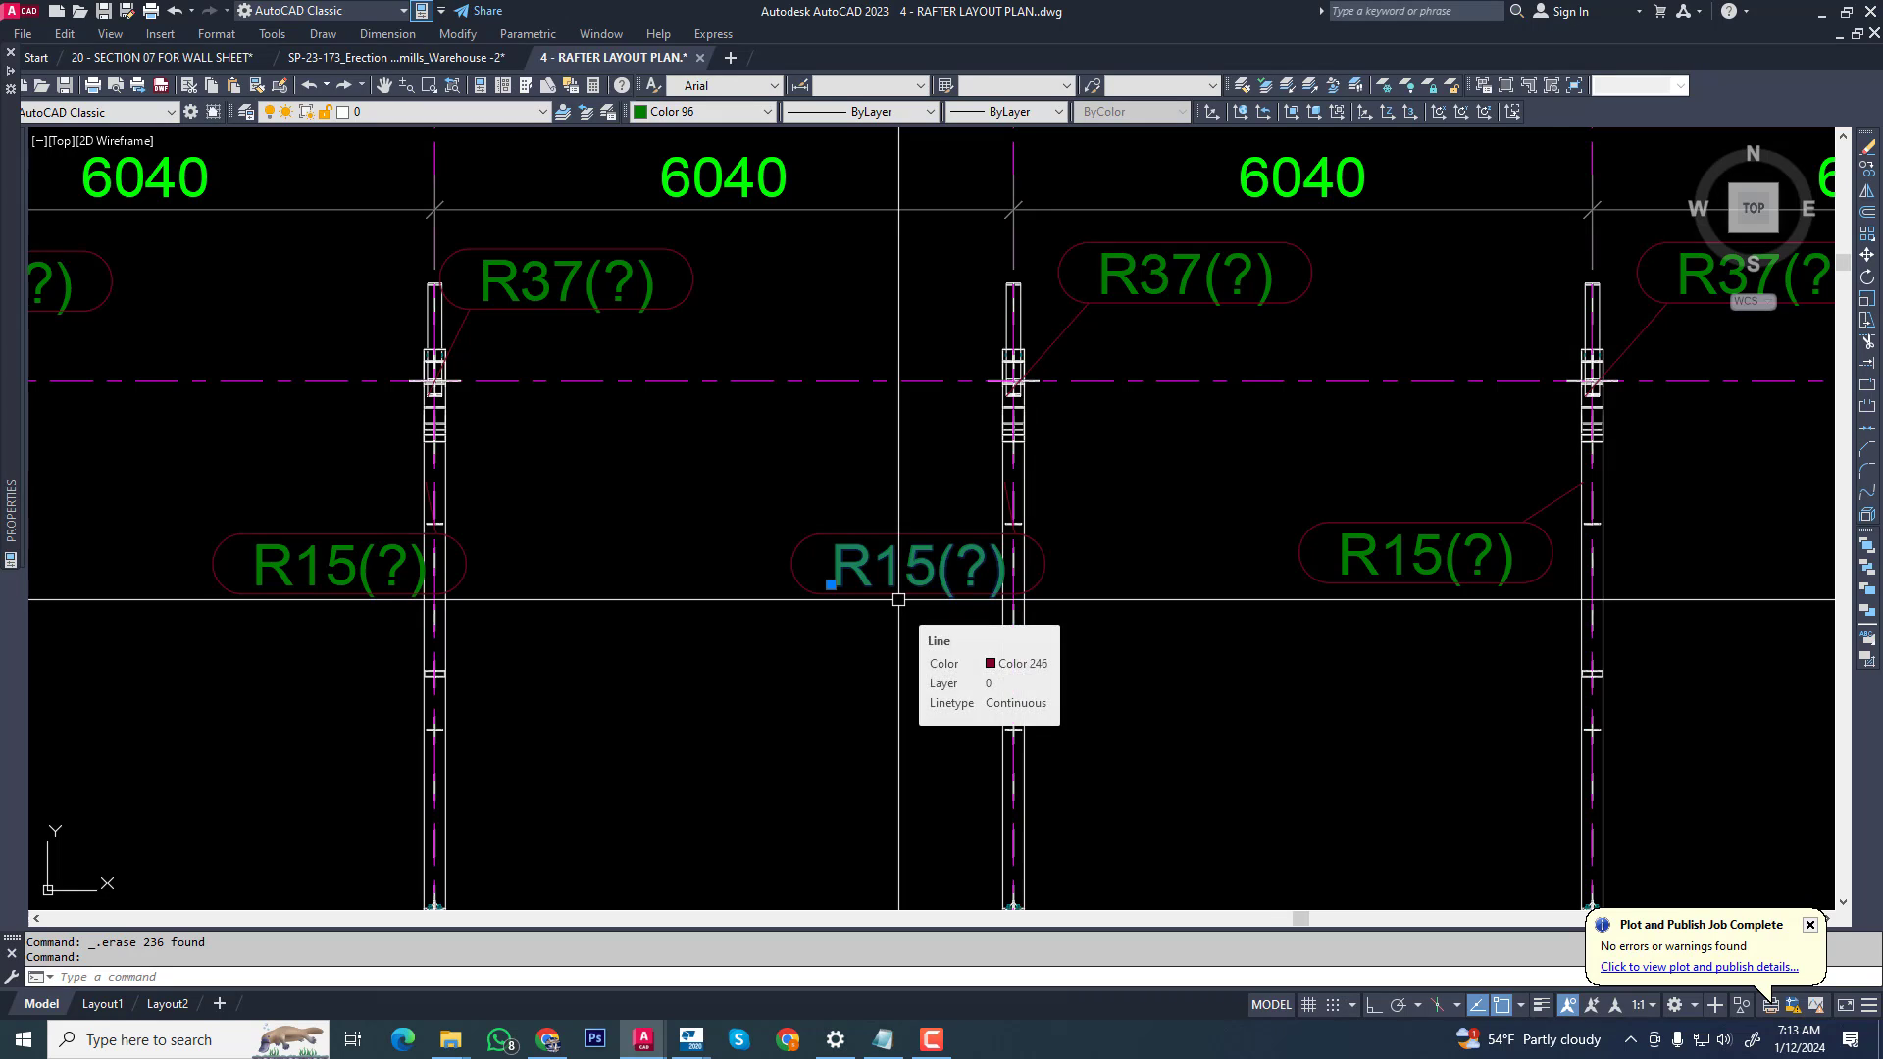
pyautogui.scroll(2, 900, 588)
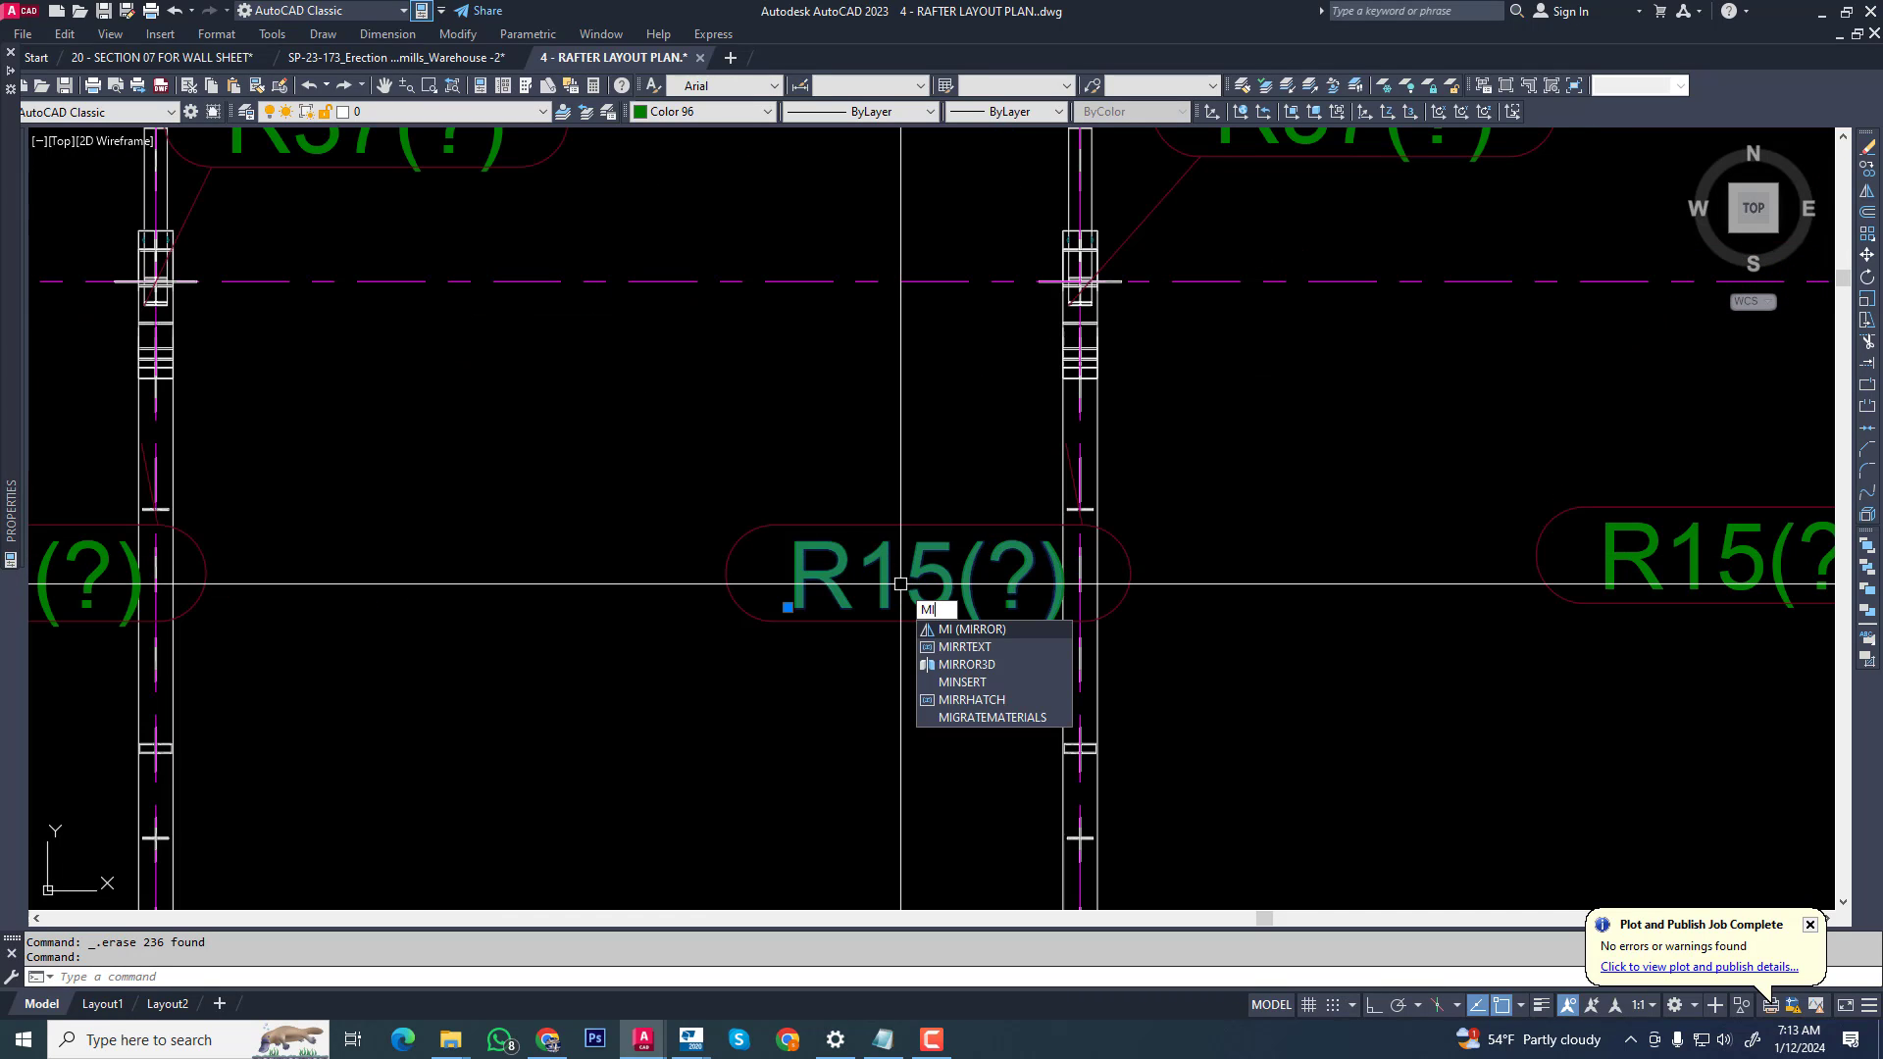
pyautogui.press('Return')
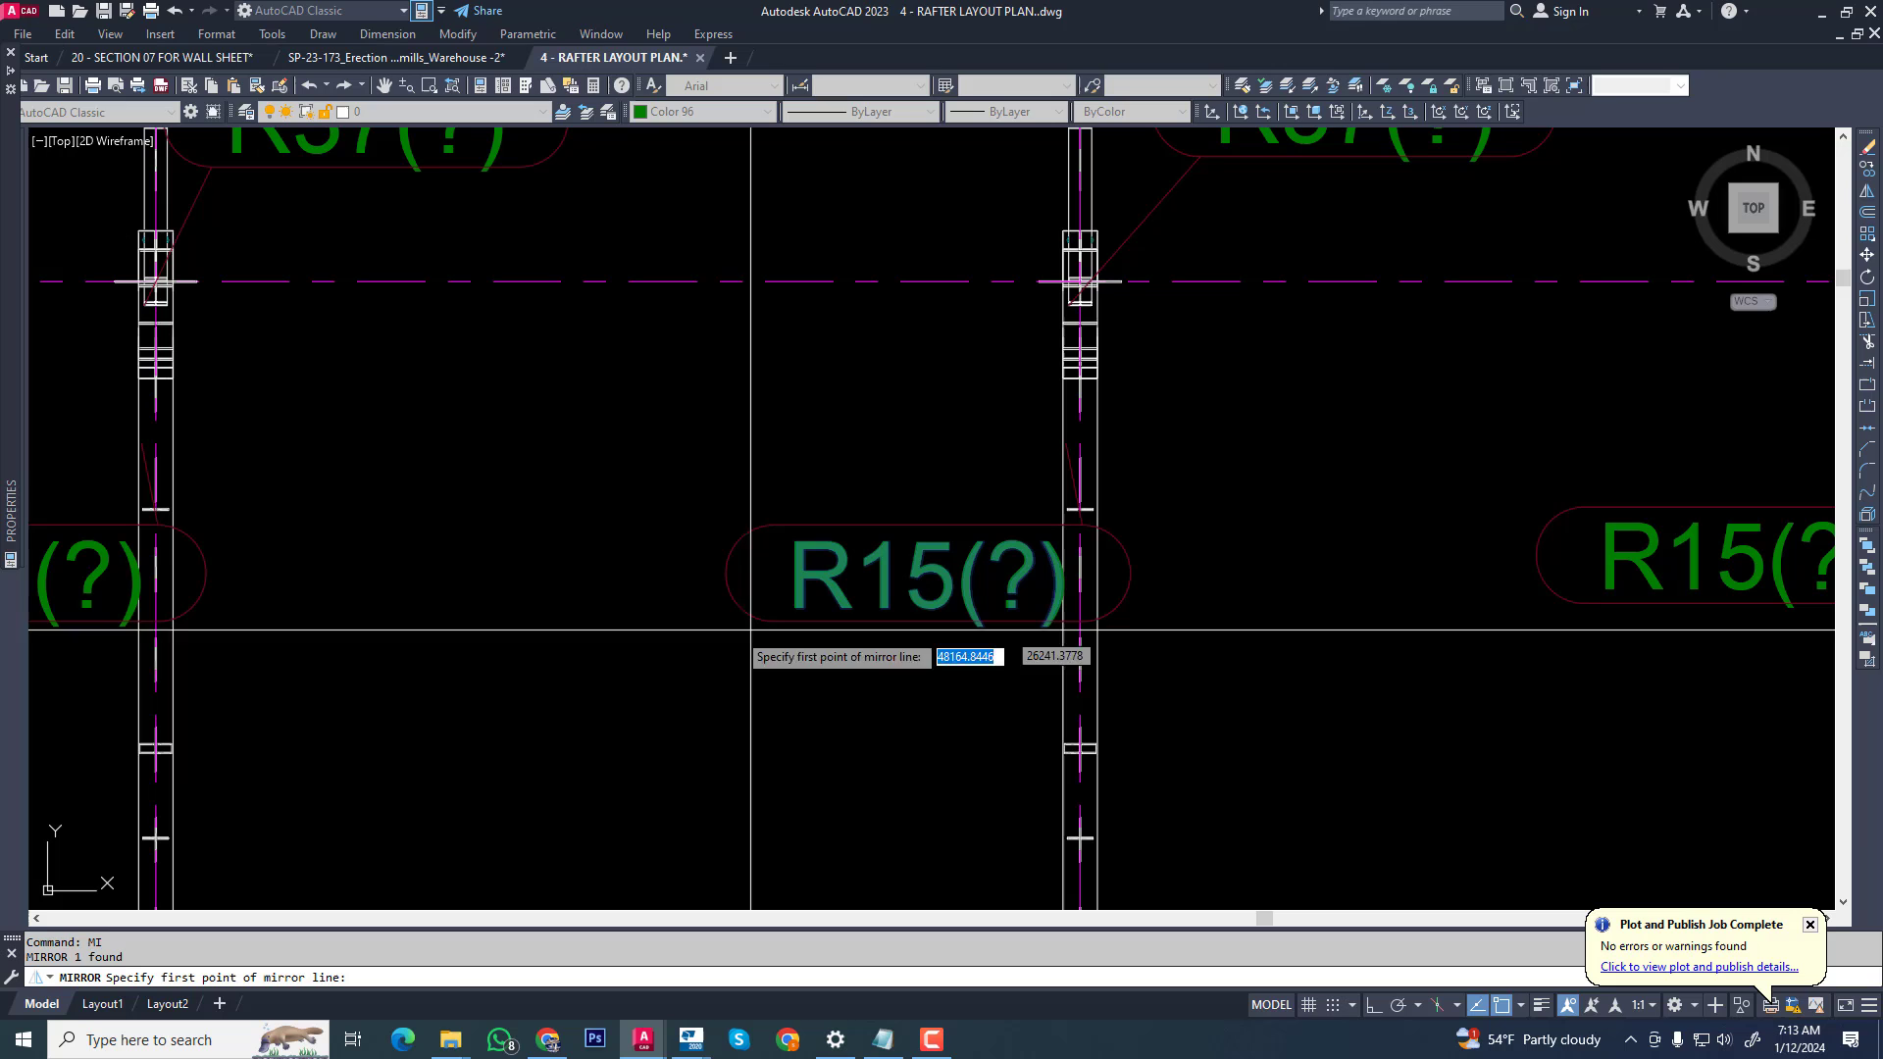
pyautogui.click(648, 589)
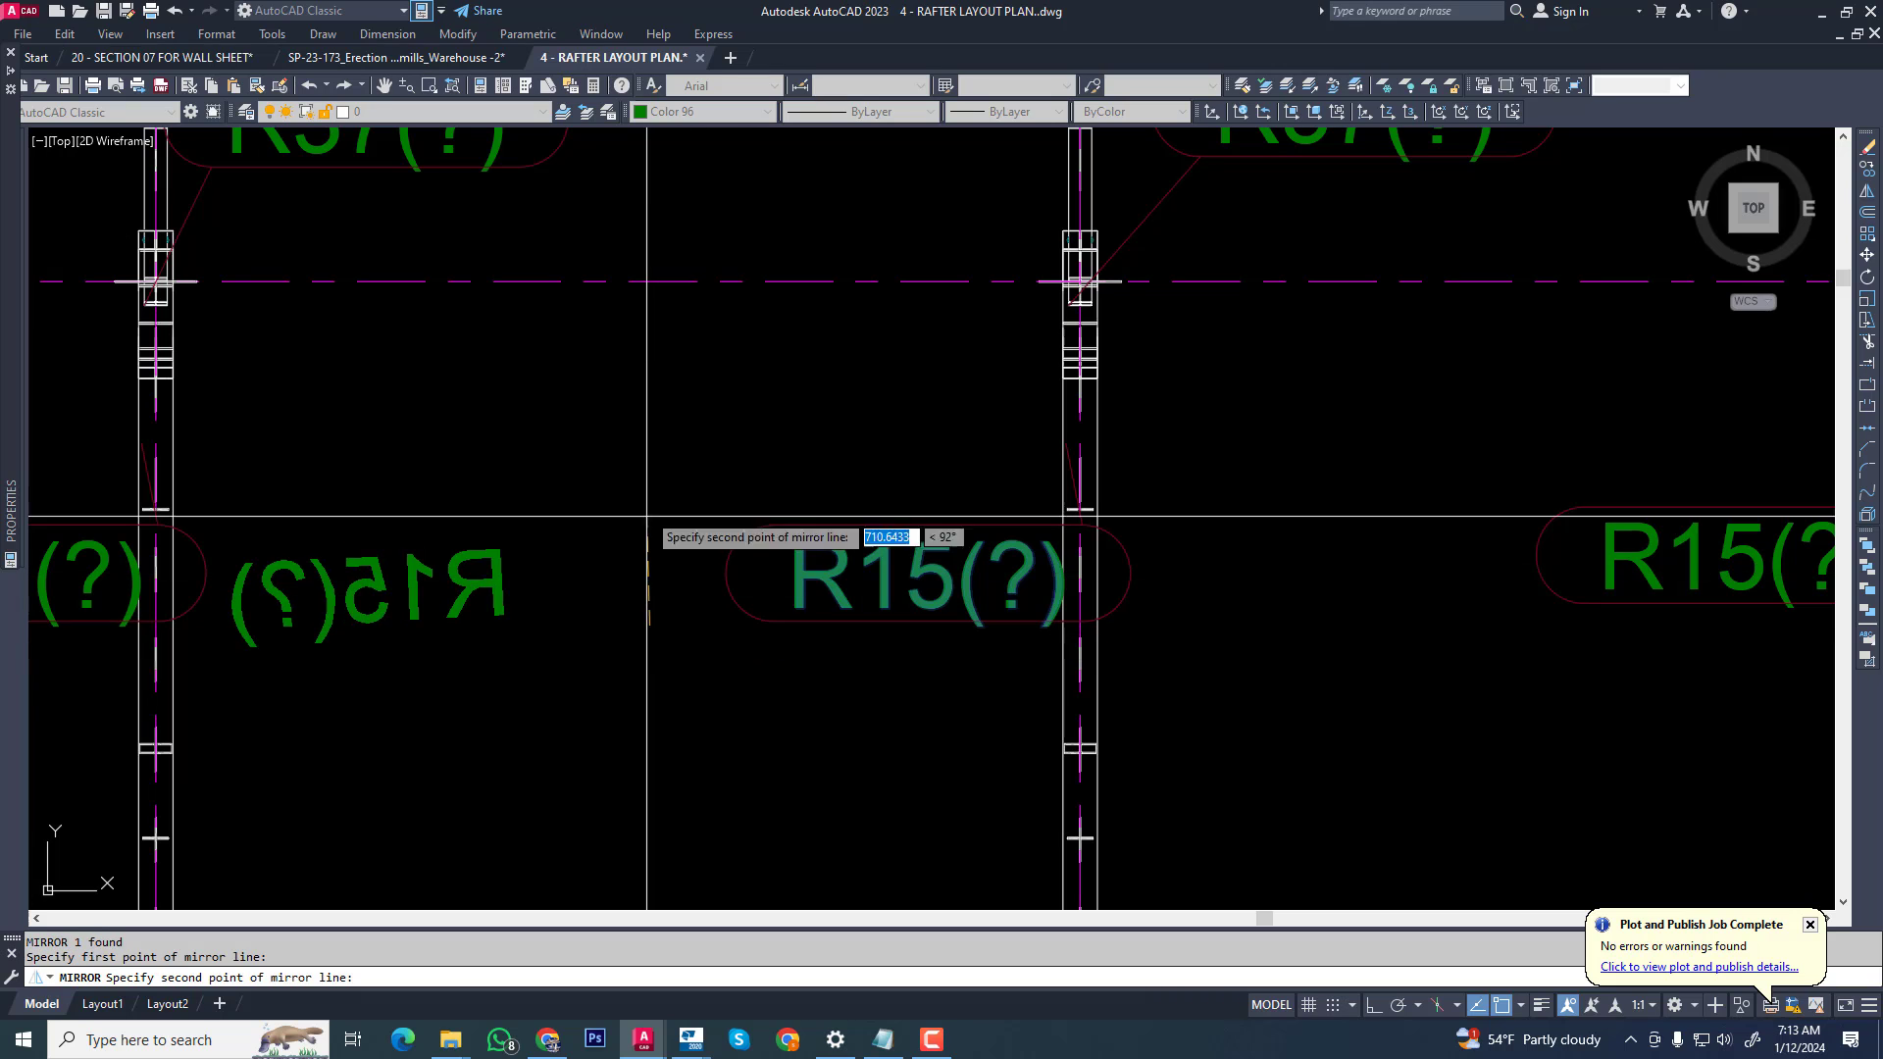
pyautogui.press('F8')
pyautogui.click(673, 451)
pyautogui.press('Return')
pyautogui.click(444, 612)
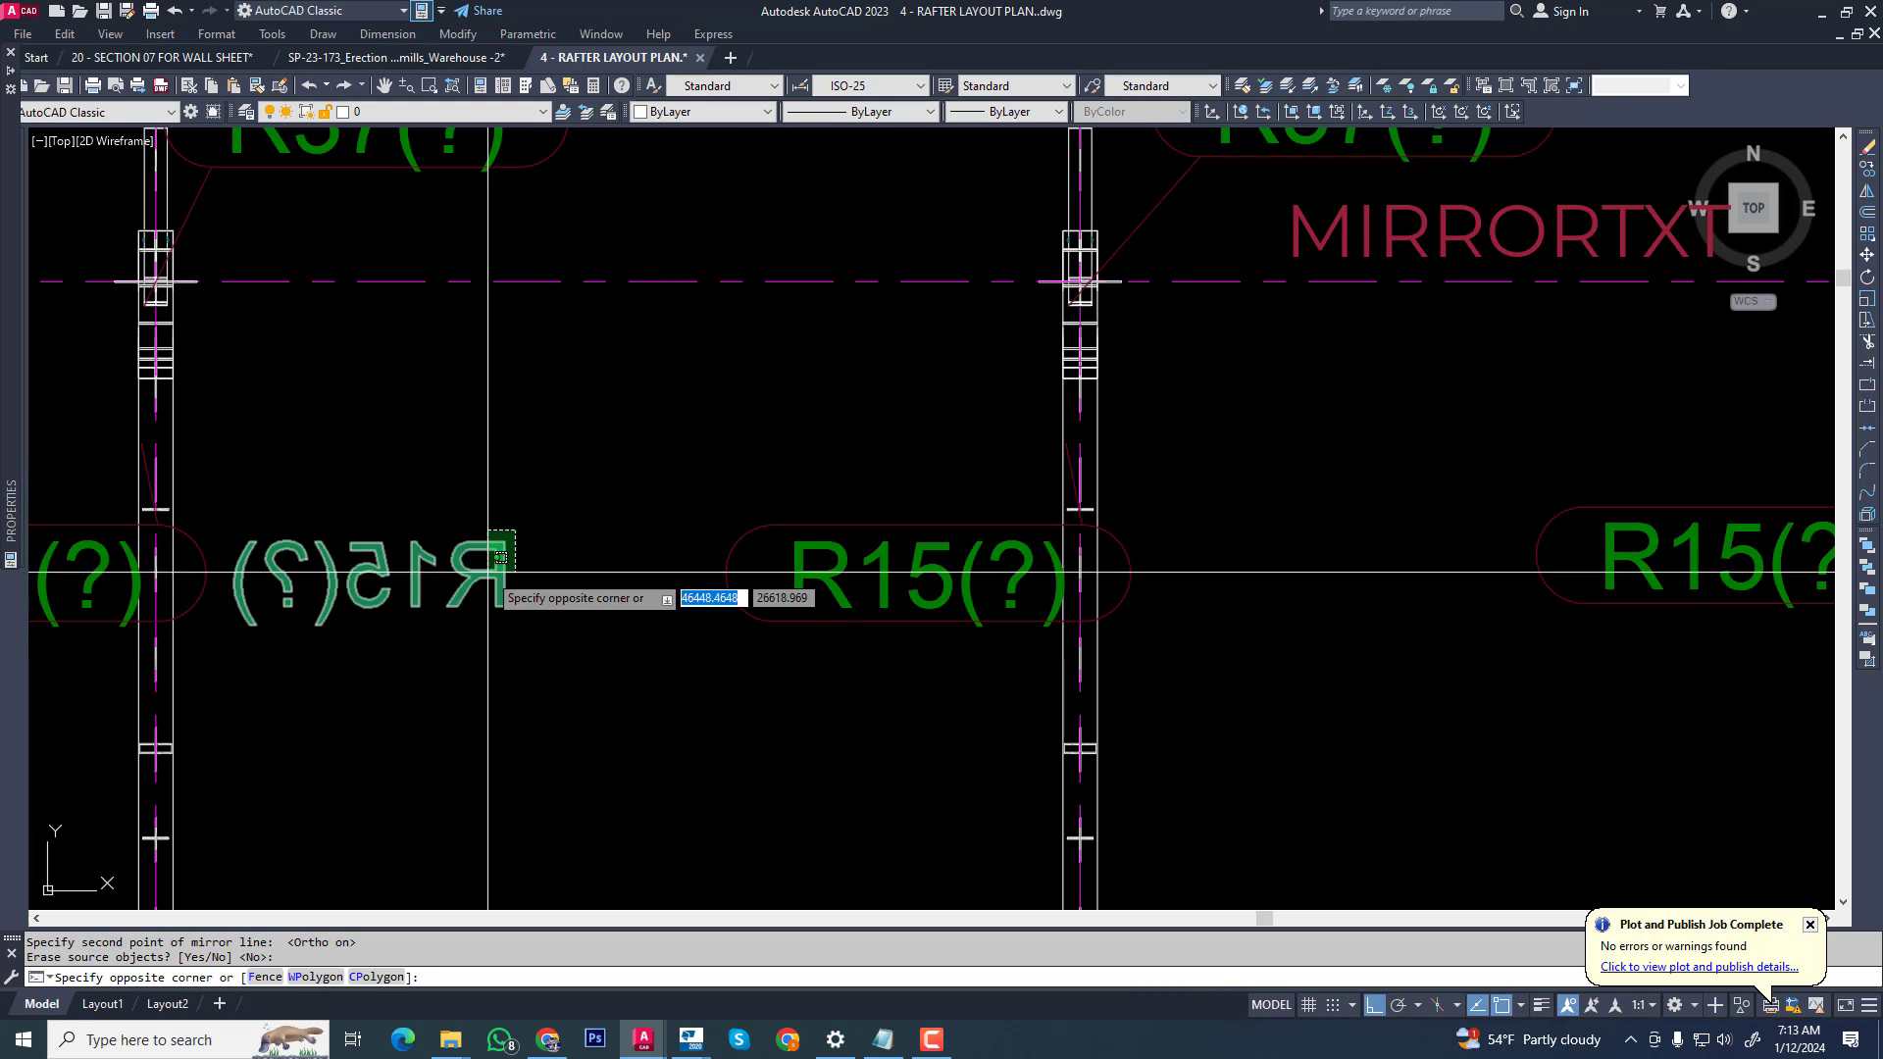
pyautogui.press('Escape')
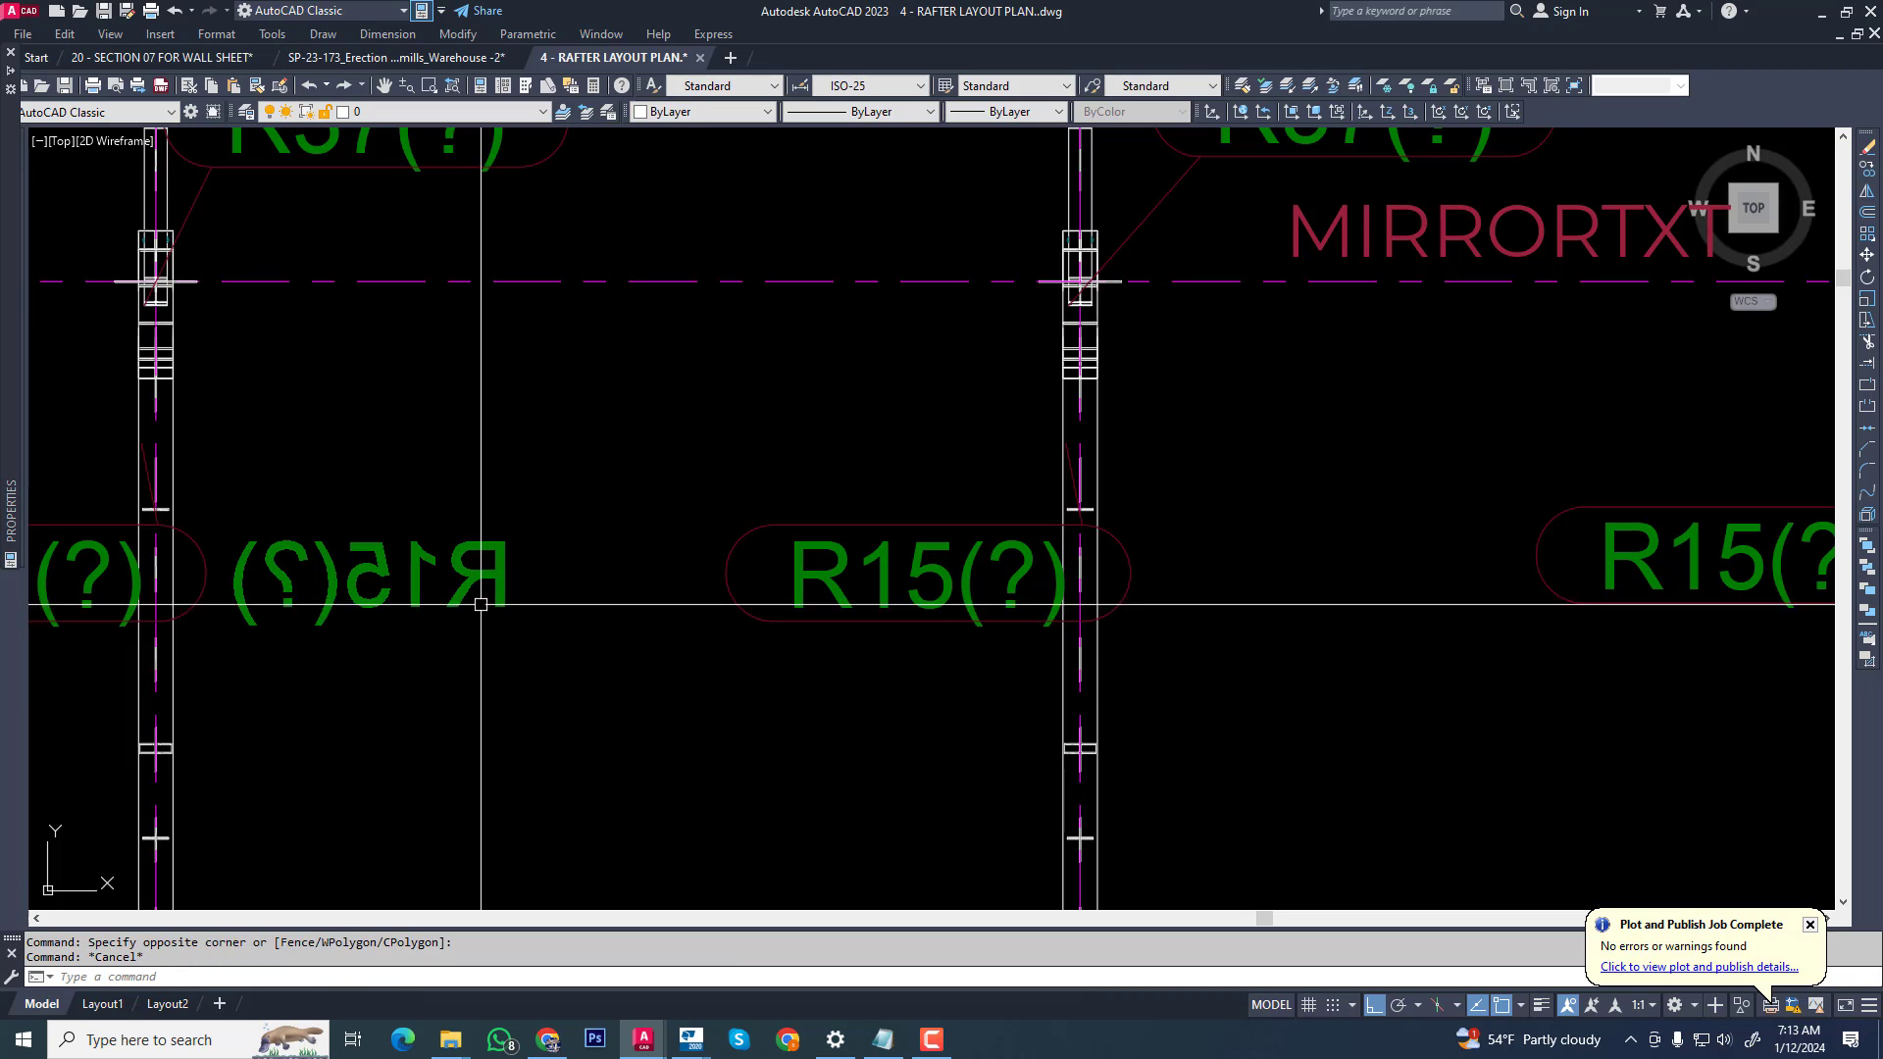
pyautogui.moveTo(475, 601); pyautogui.dragTo(723, 588, button='middle')
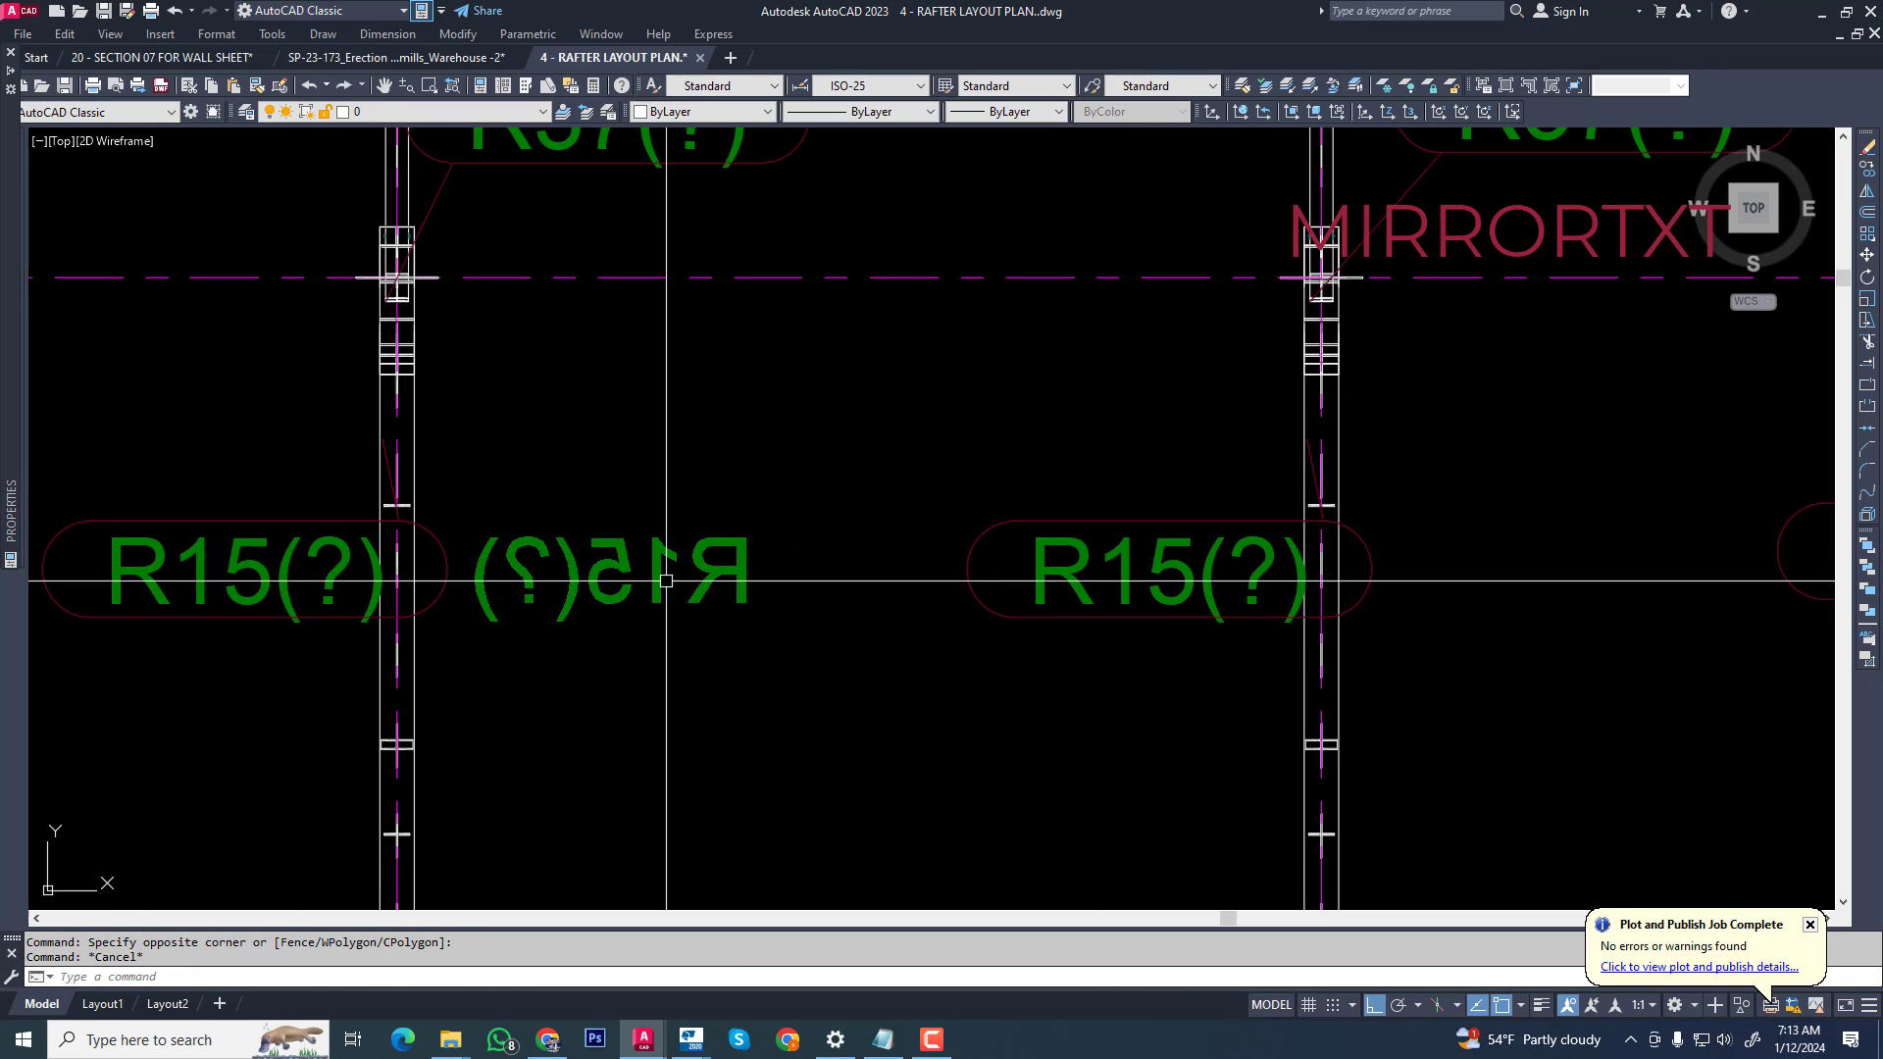
pyautogui.click(774, 541)
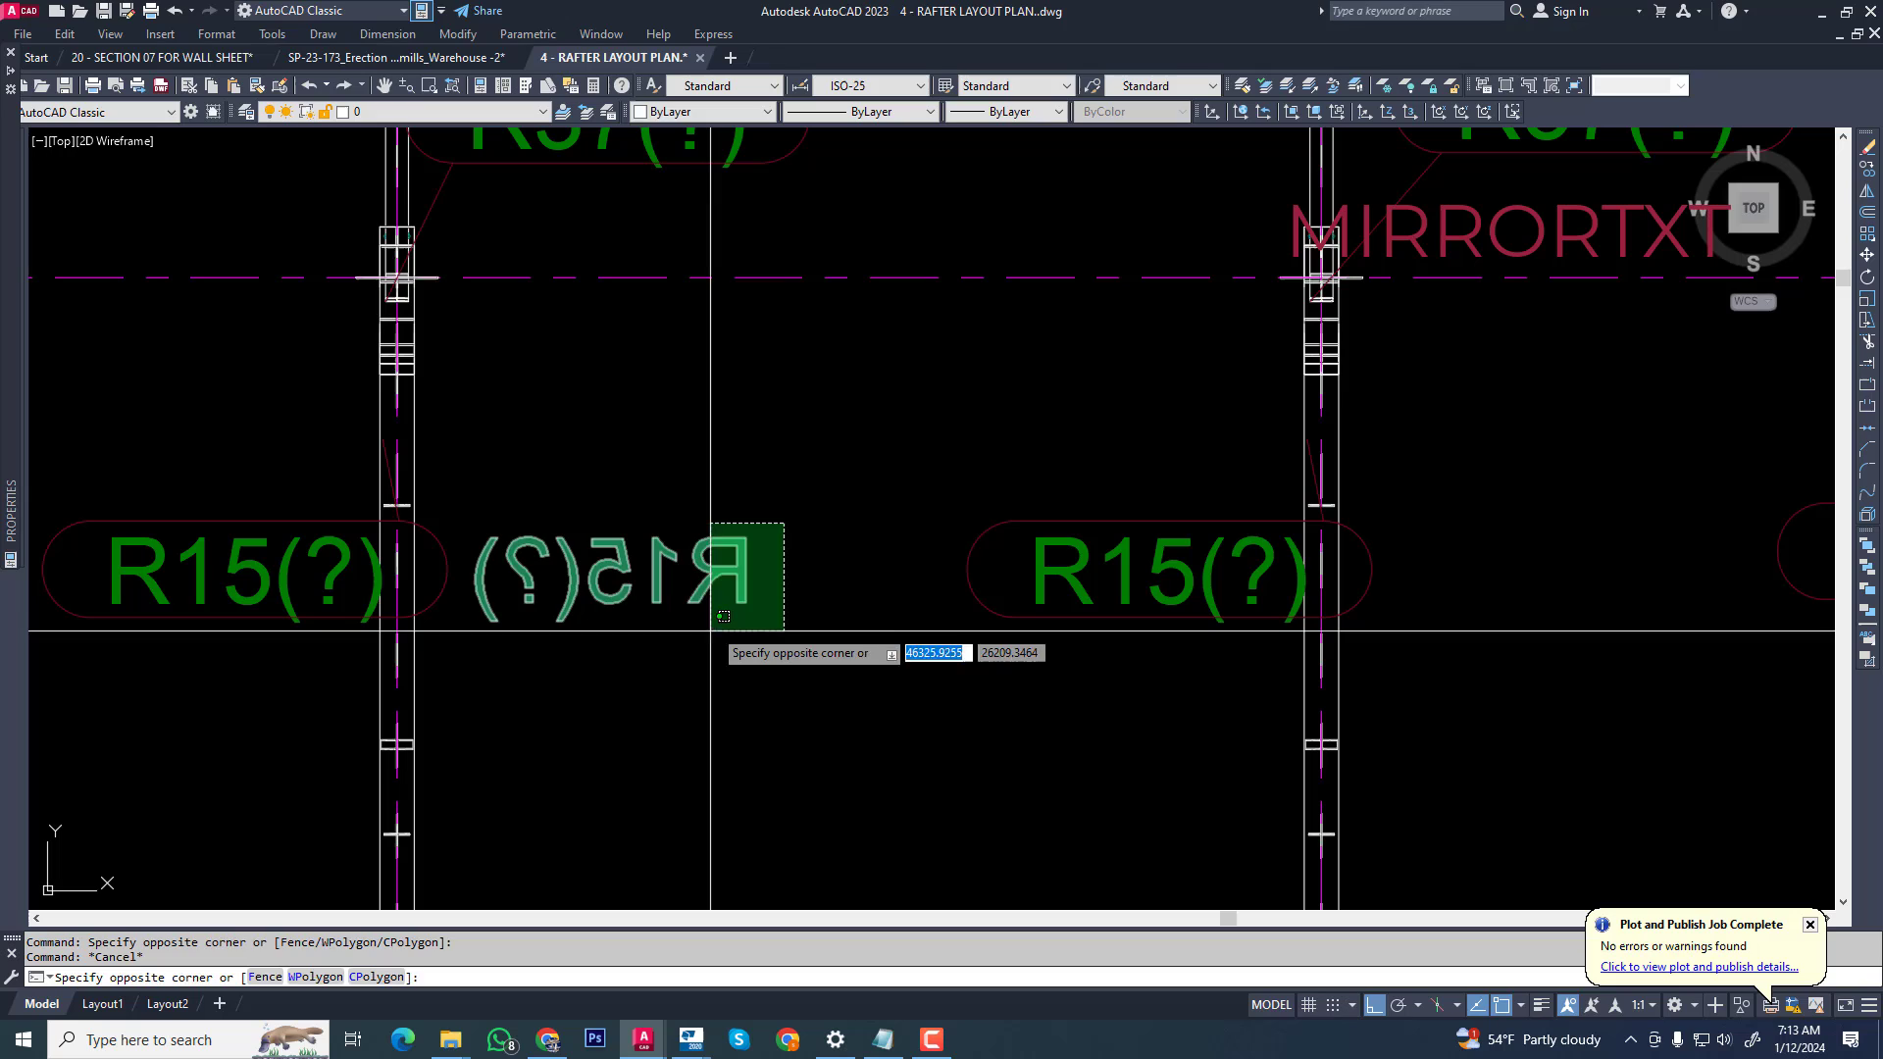
pyautogui.click(706, 638)
# - Delete the reversed mirrored copy and set MIRRTEXT to 0
pyautogui.press('Delete')
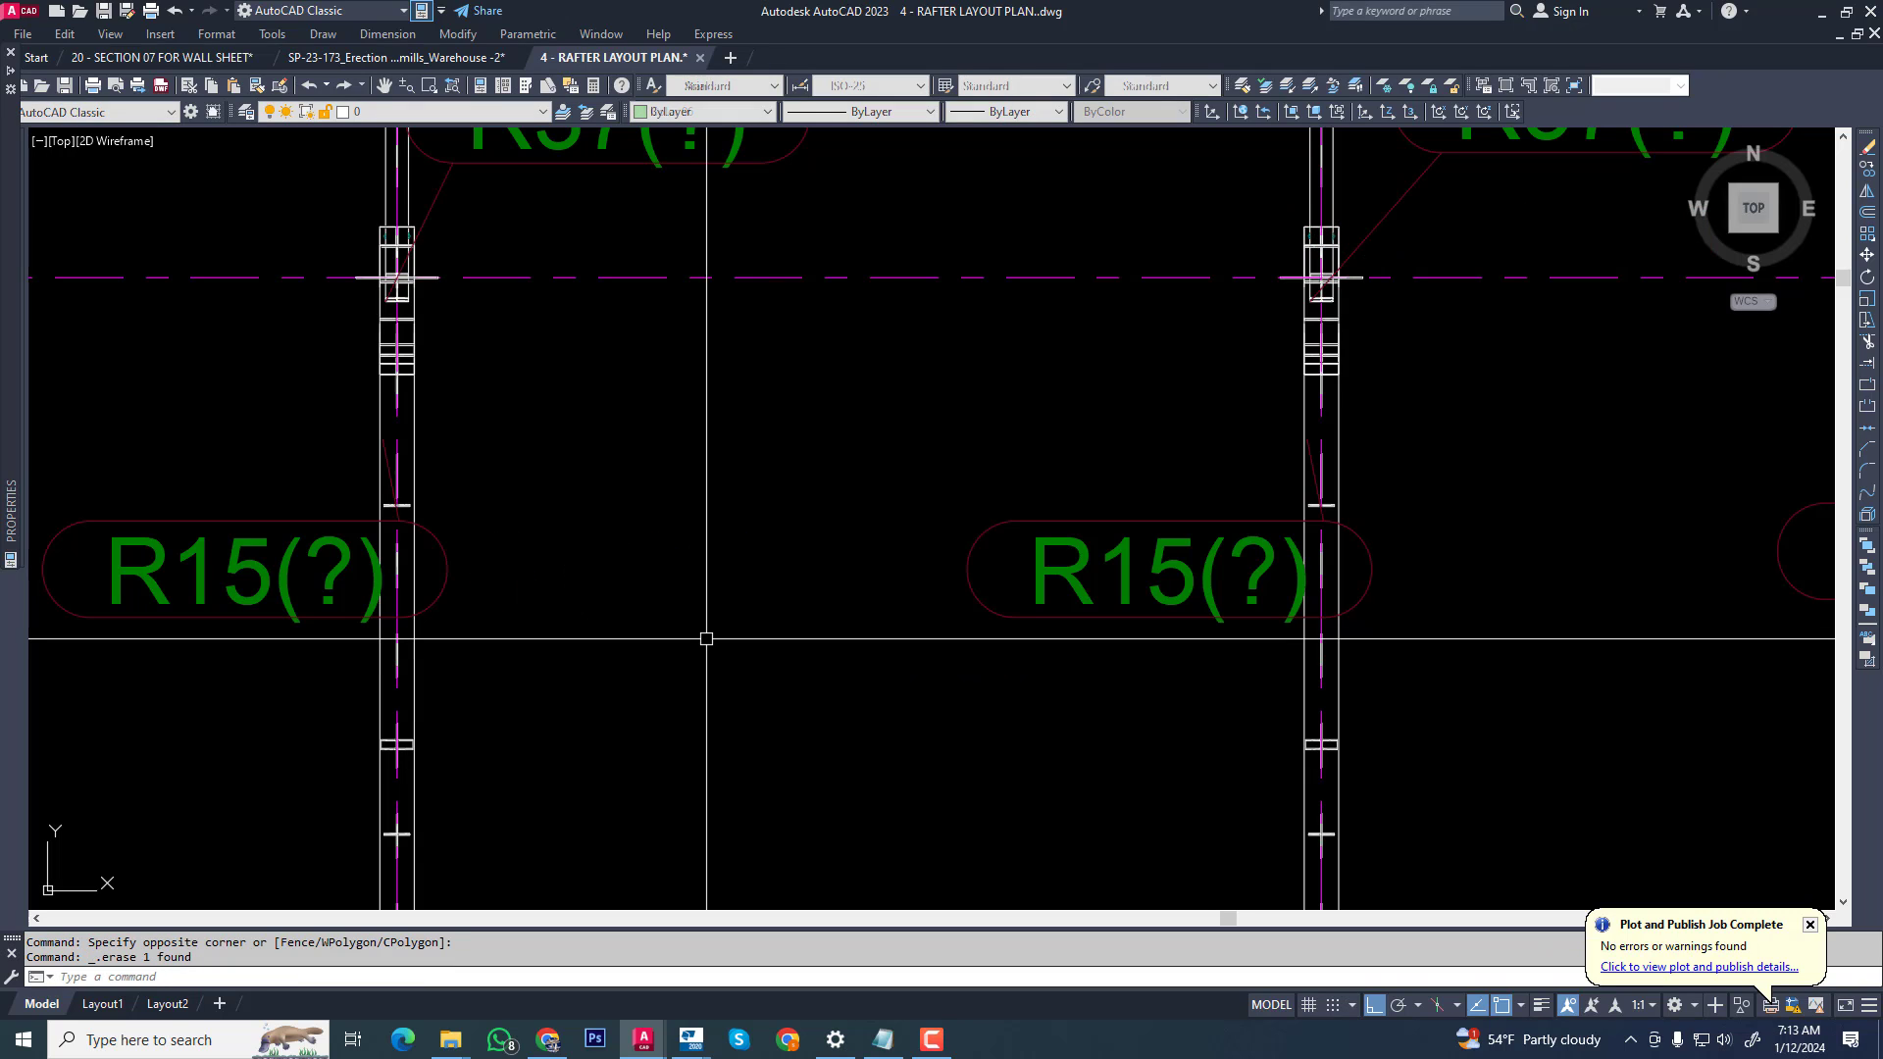
pyautogui.write('MI')
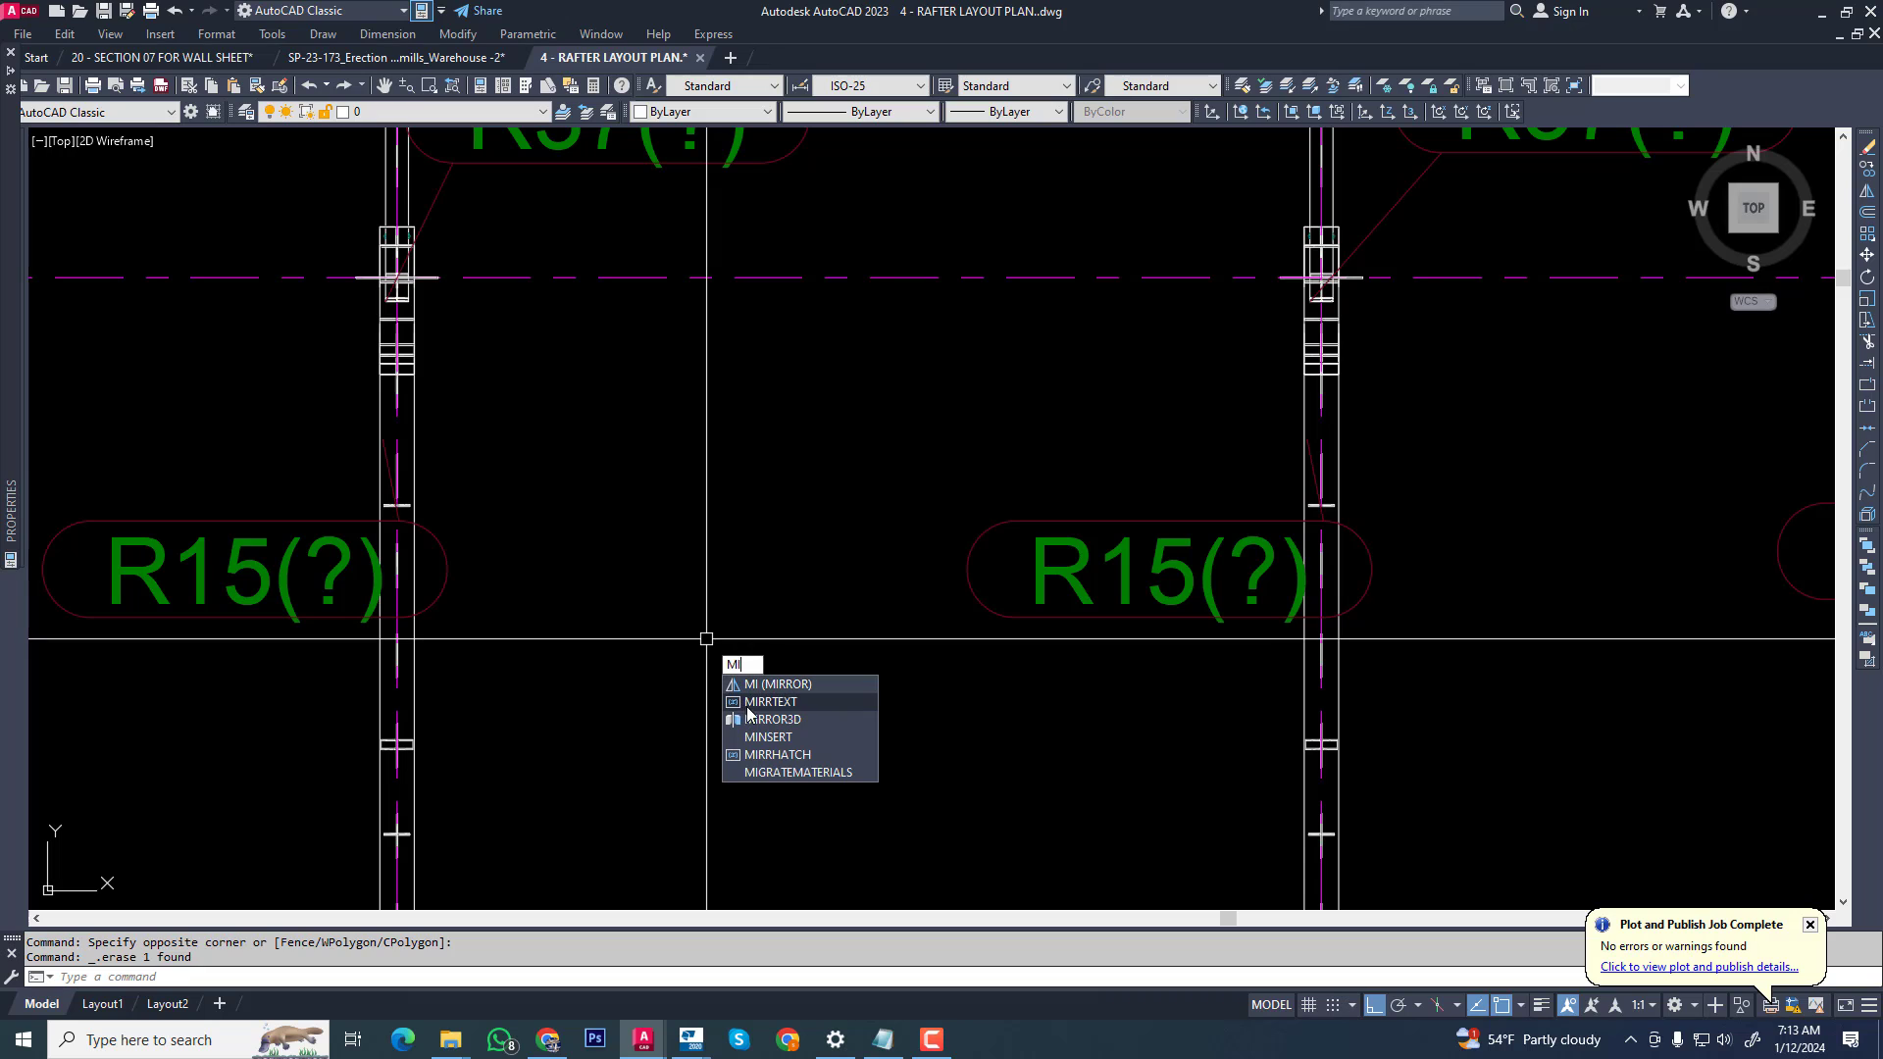
pyautogui.click(760, 701)
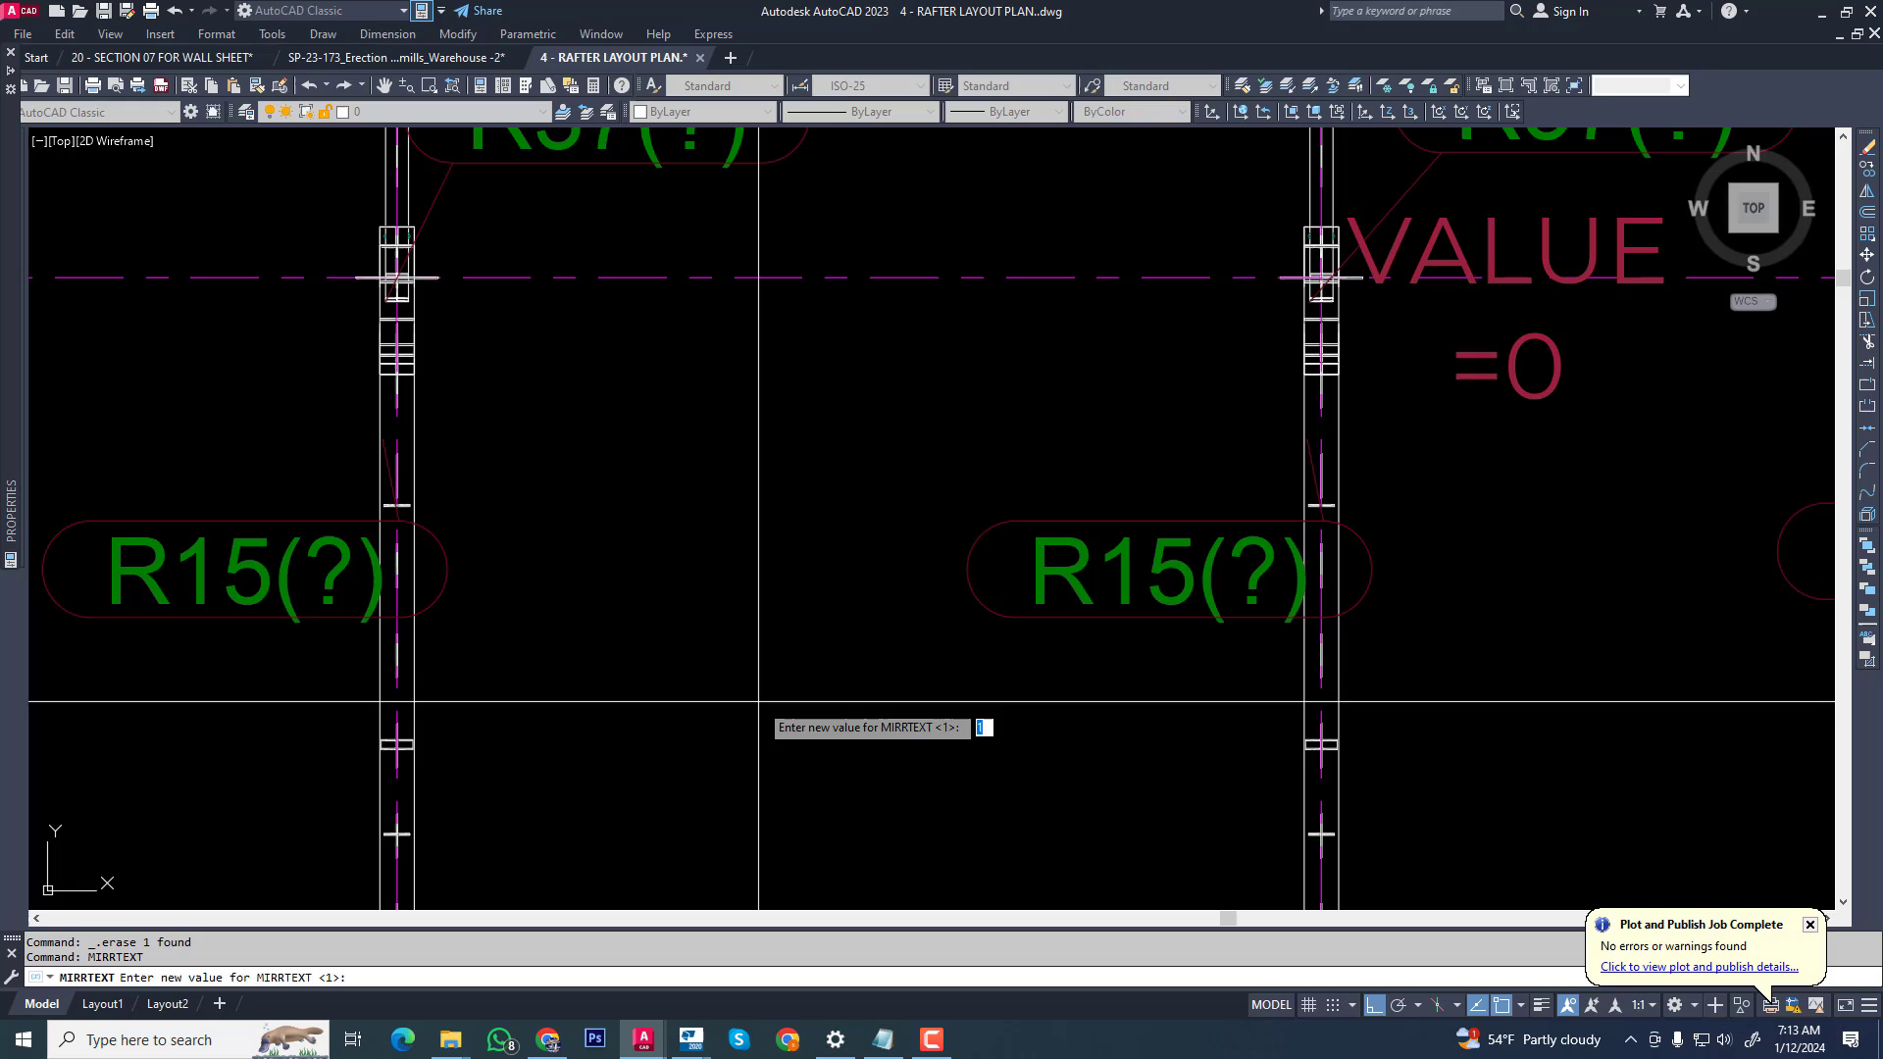
pyautogui.press('Return')
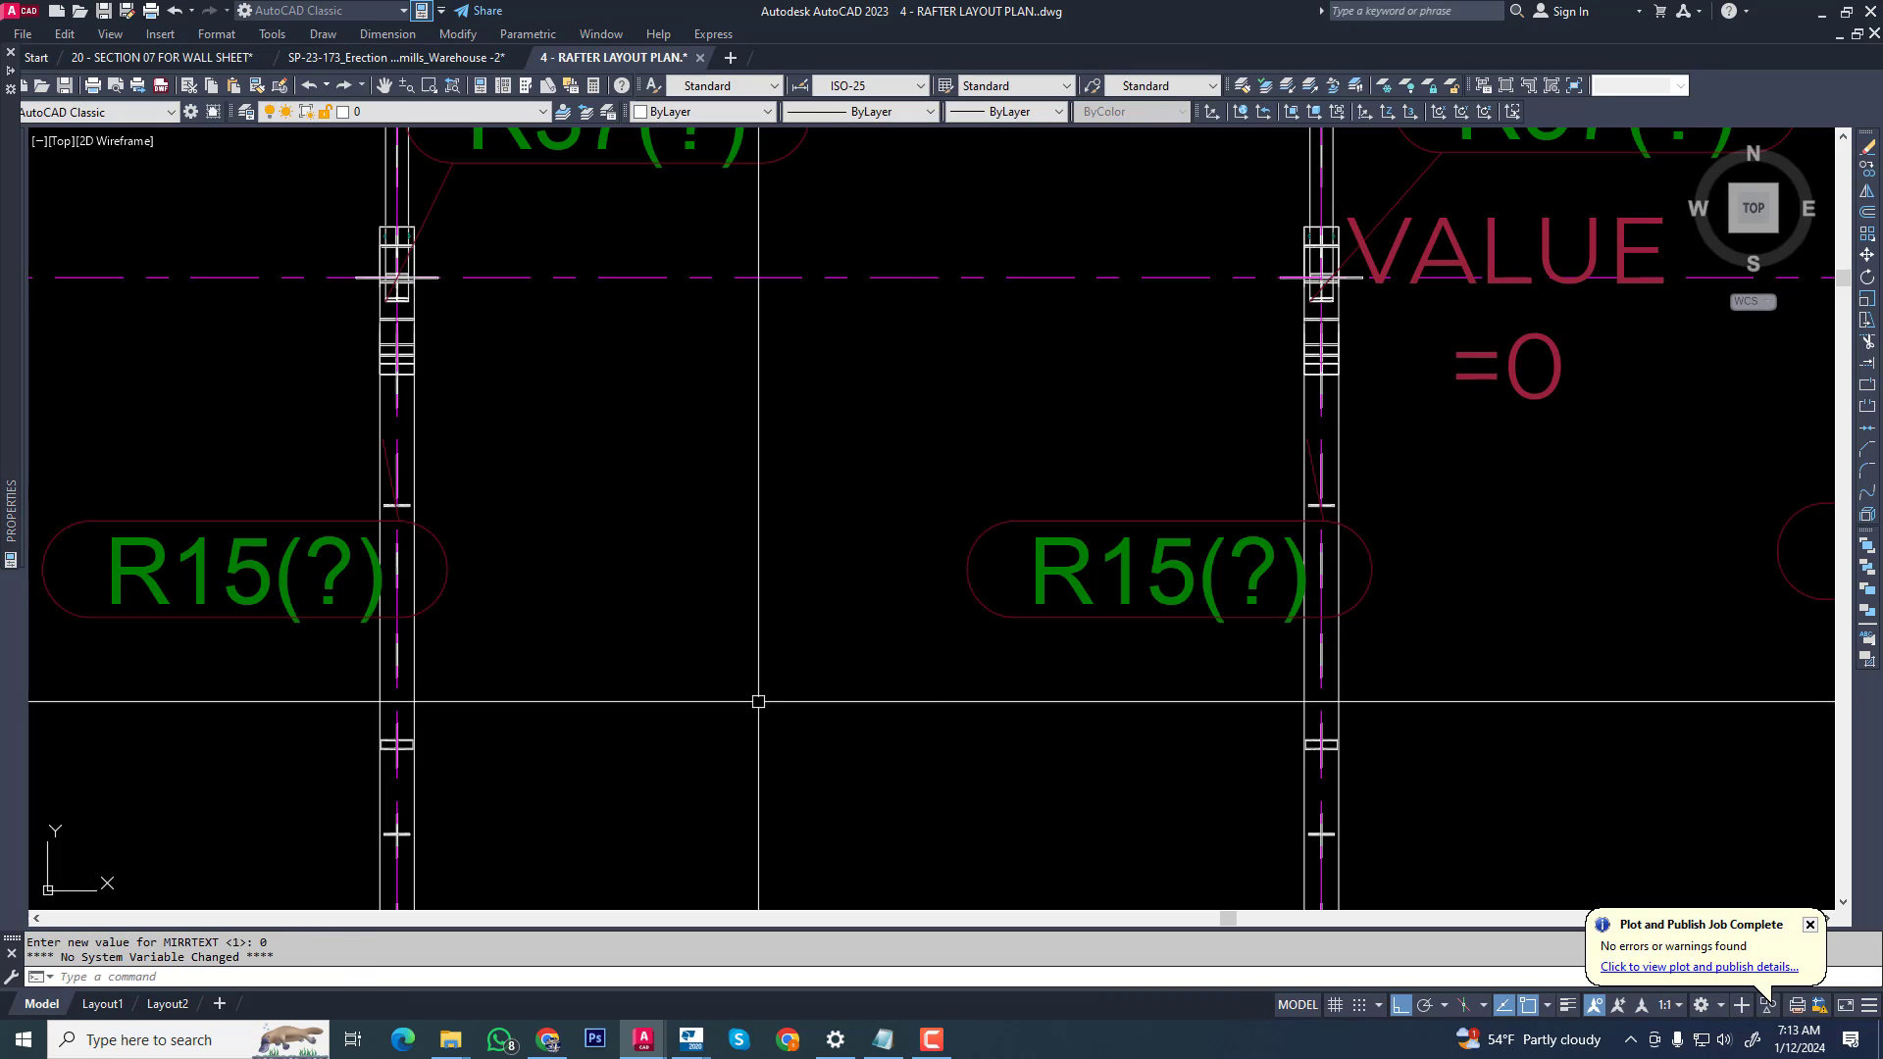
# - Mirror the right R15(?) label across a vertical line, keeping the original
pyautogui.click(1065, 573)
pyautogui.write('mi')
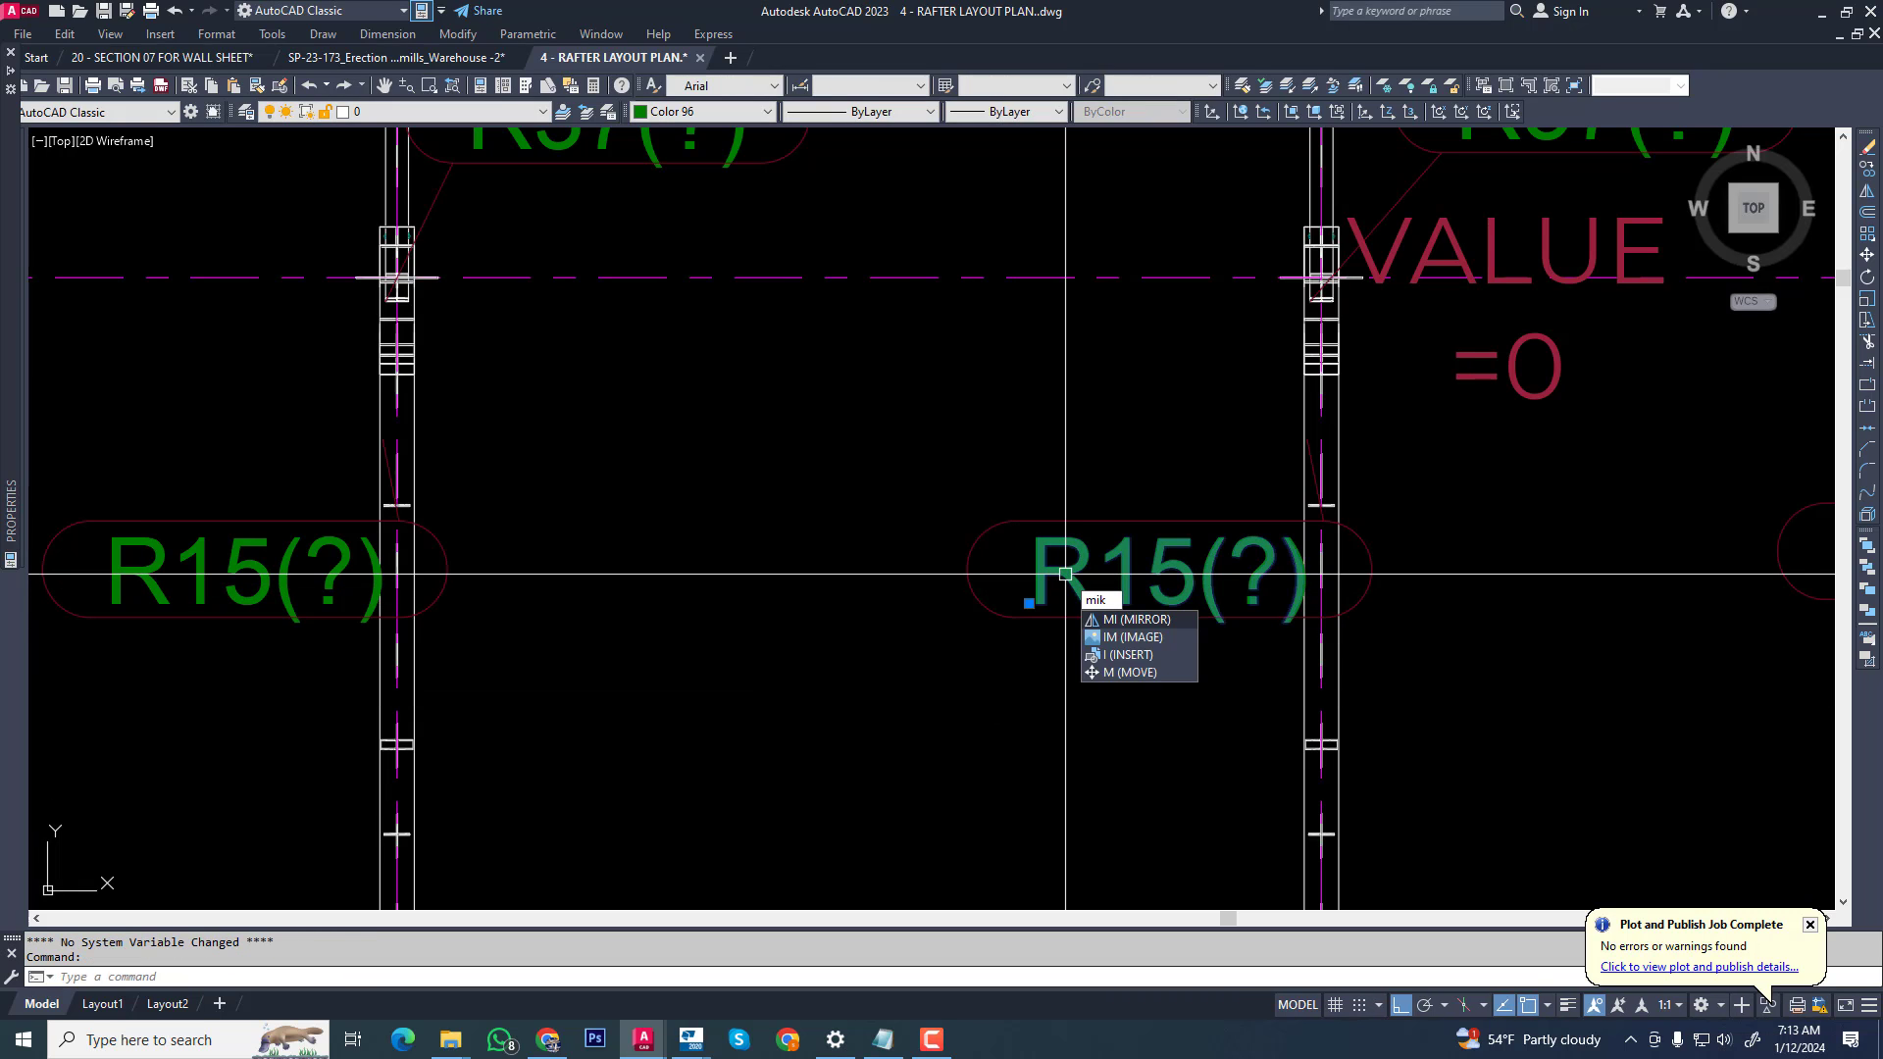
pyautogui.press('Return')
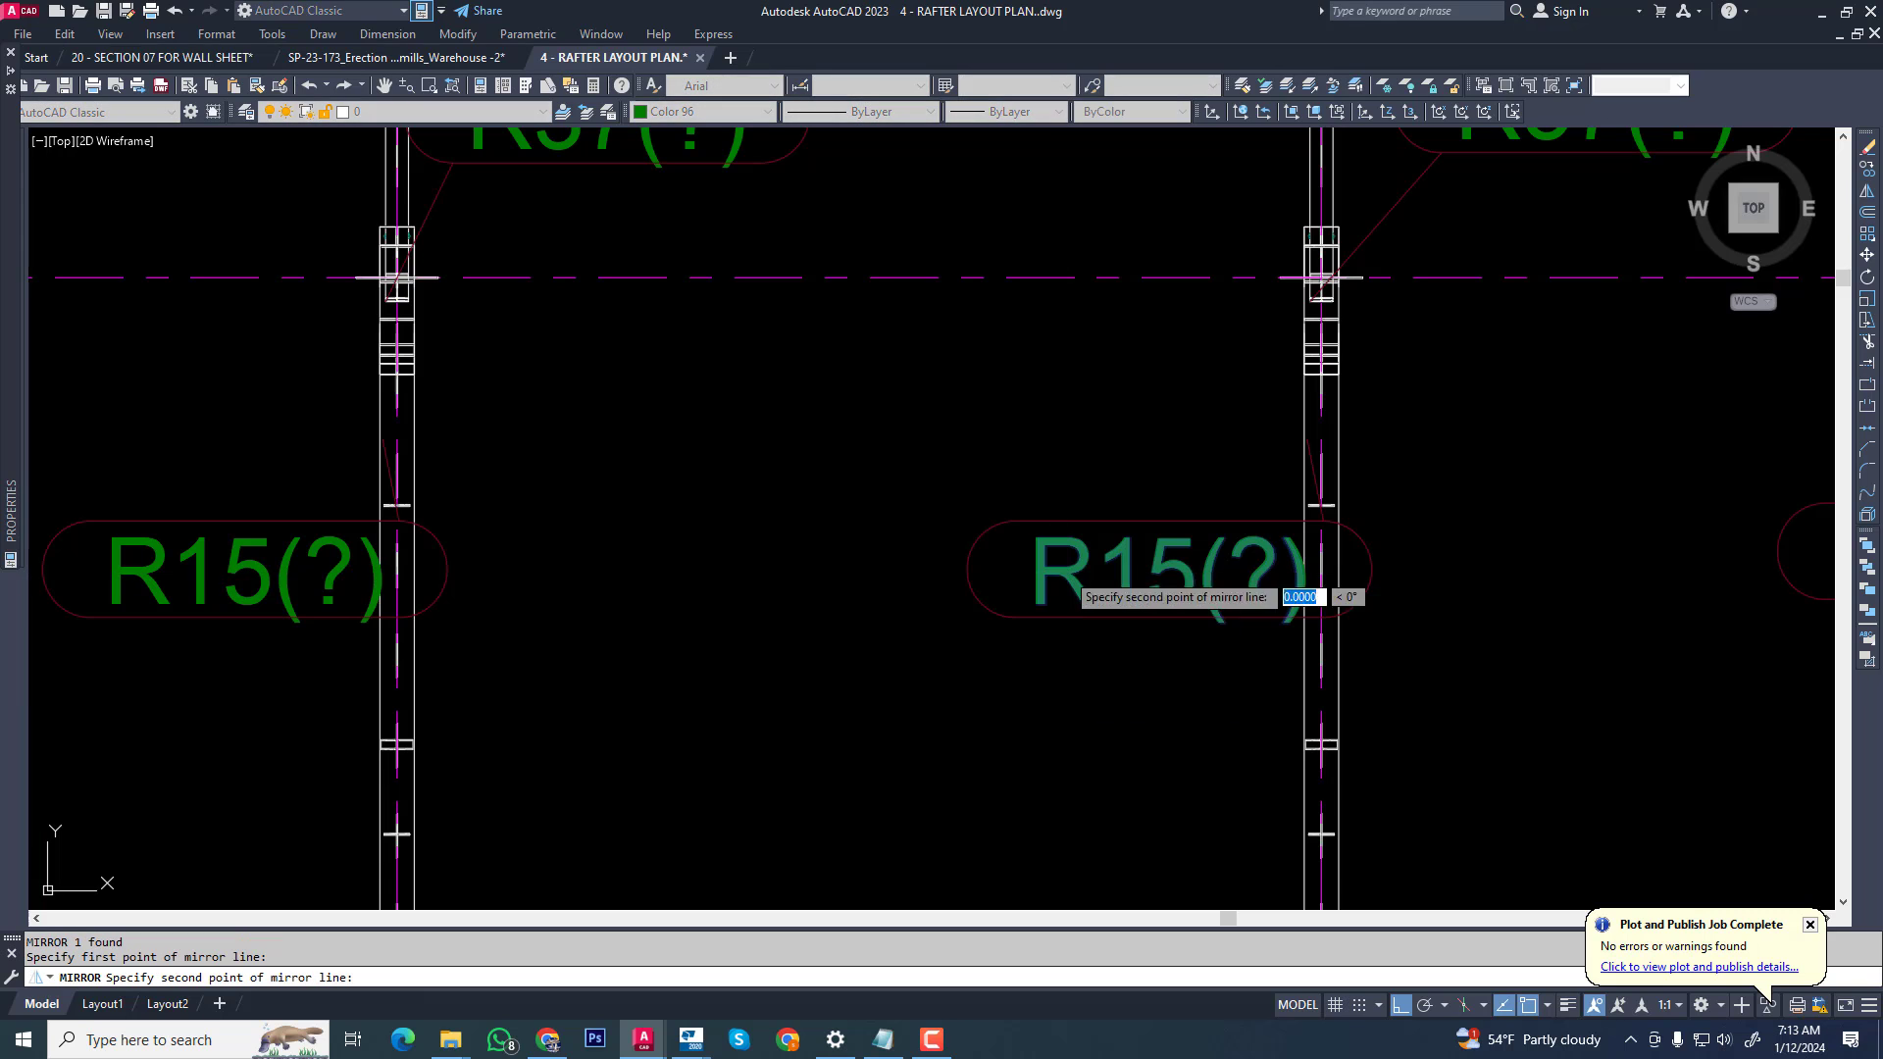
pyautogui.click(1065, 573)
pyautogui.press('Escape')
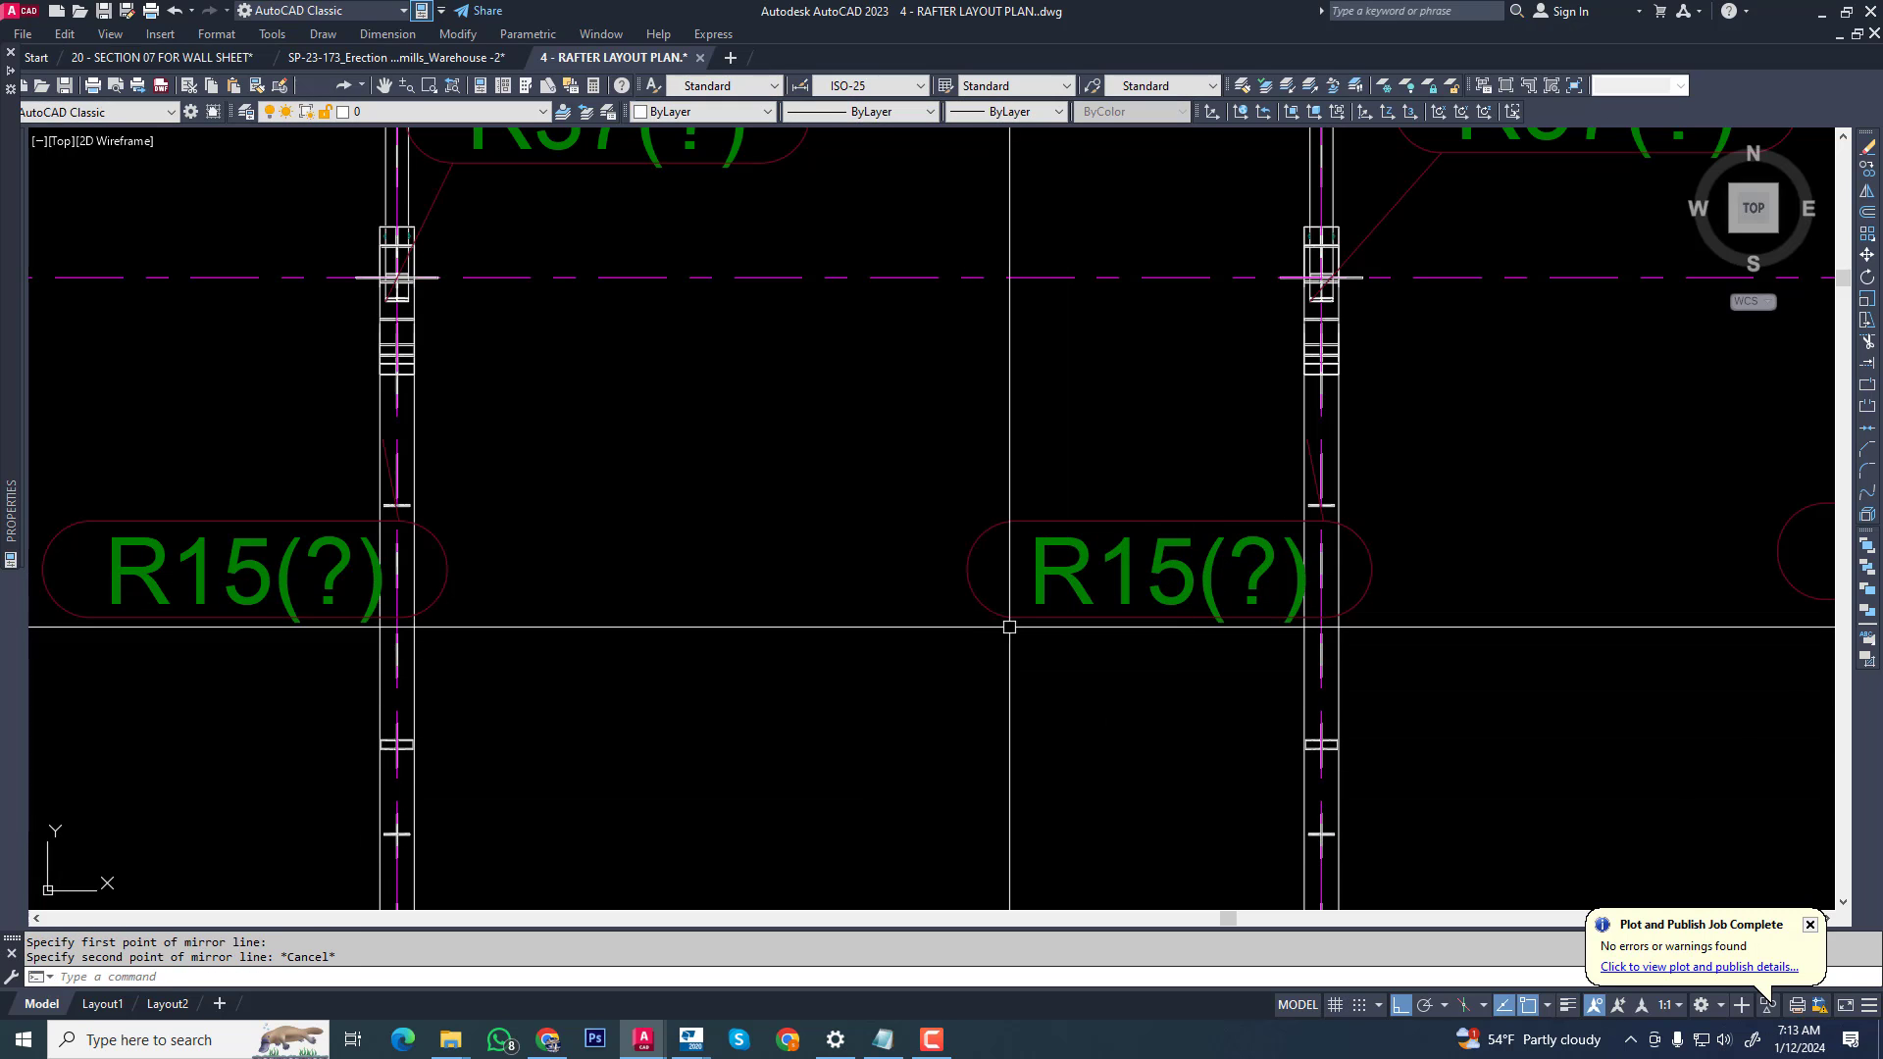
pyautogui.press('Return')
pyautogui.click(1064, 568)
pyautogui.press('Return')
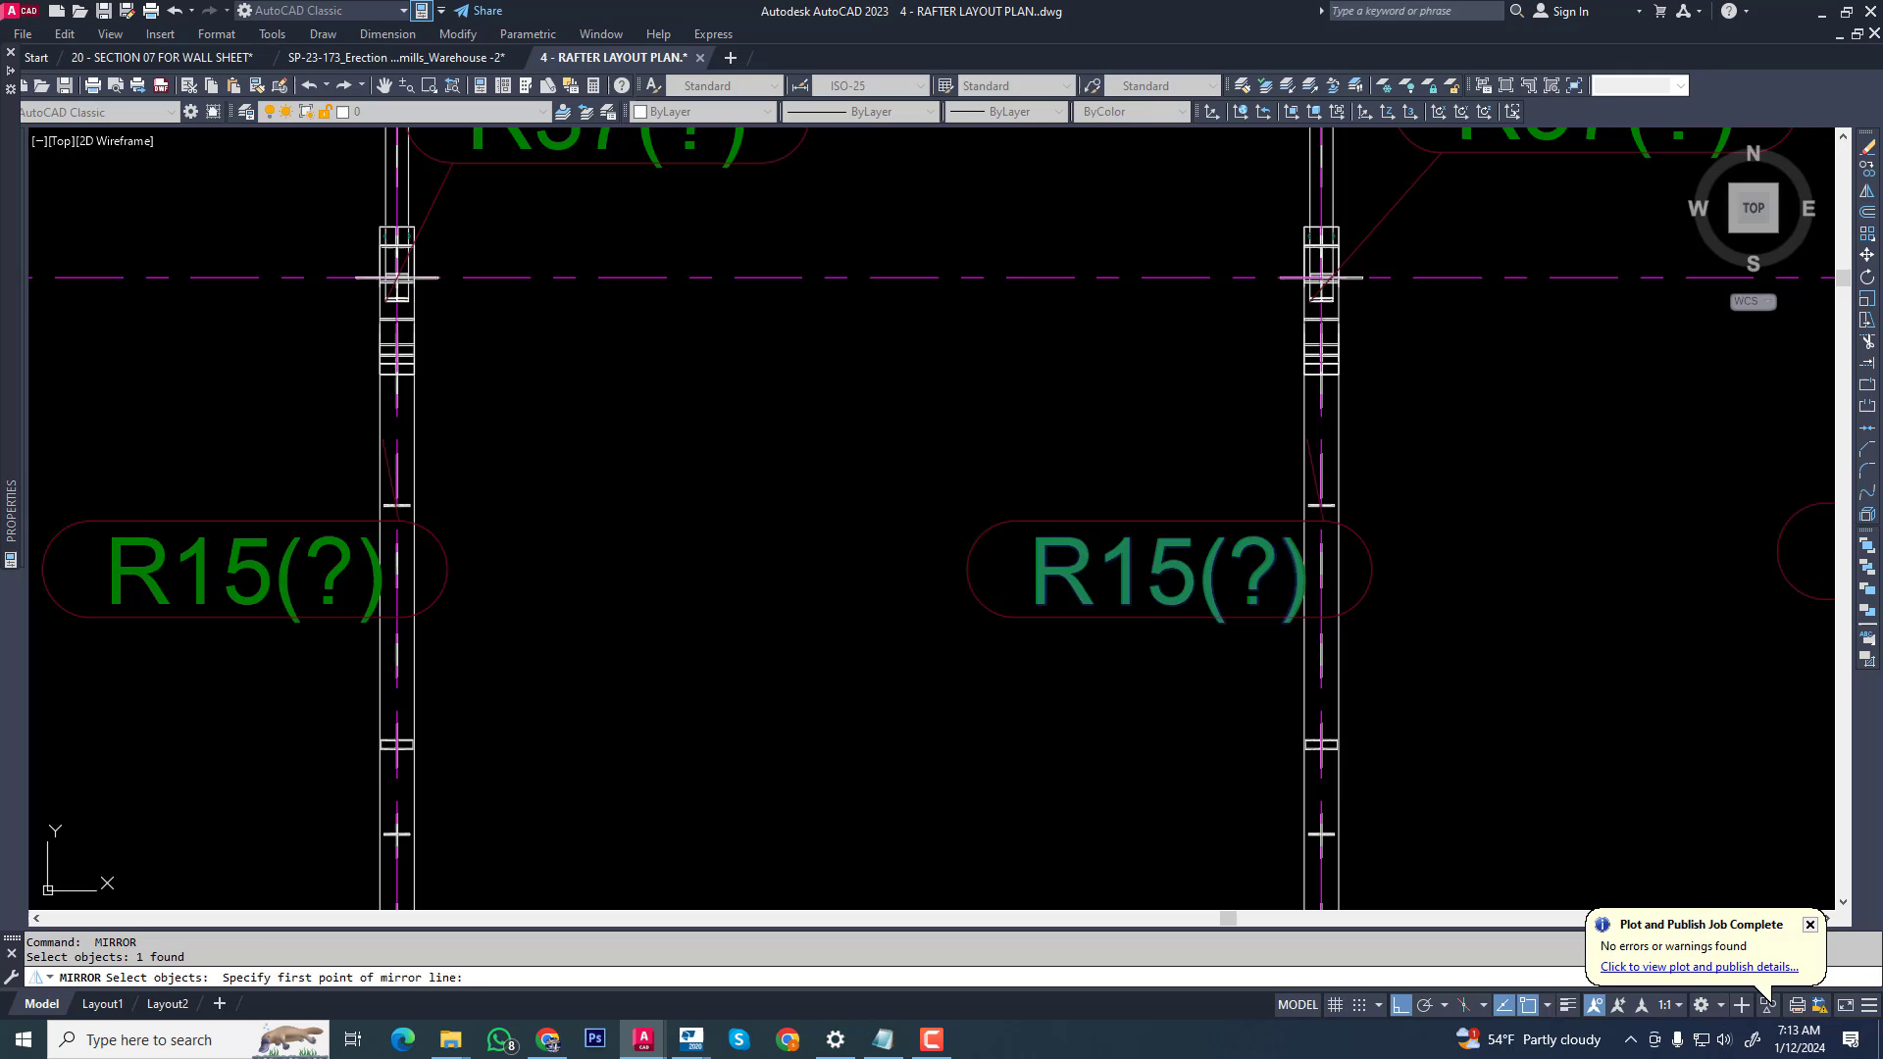
pyautogui.click(877, 604)
pyautogui.click(878, 477)
pyautogui.press('Return')
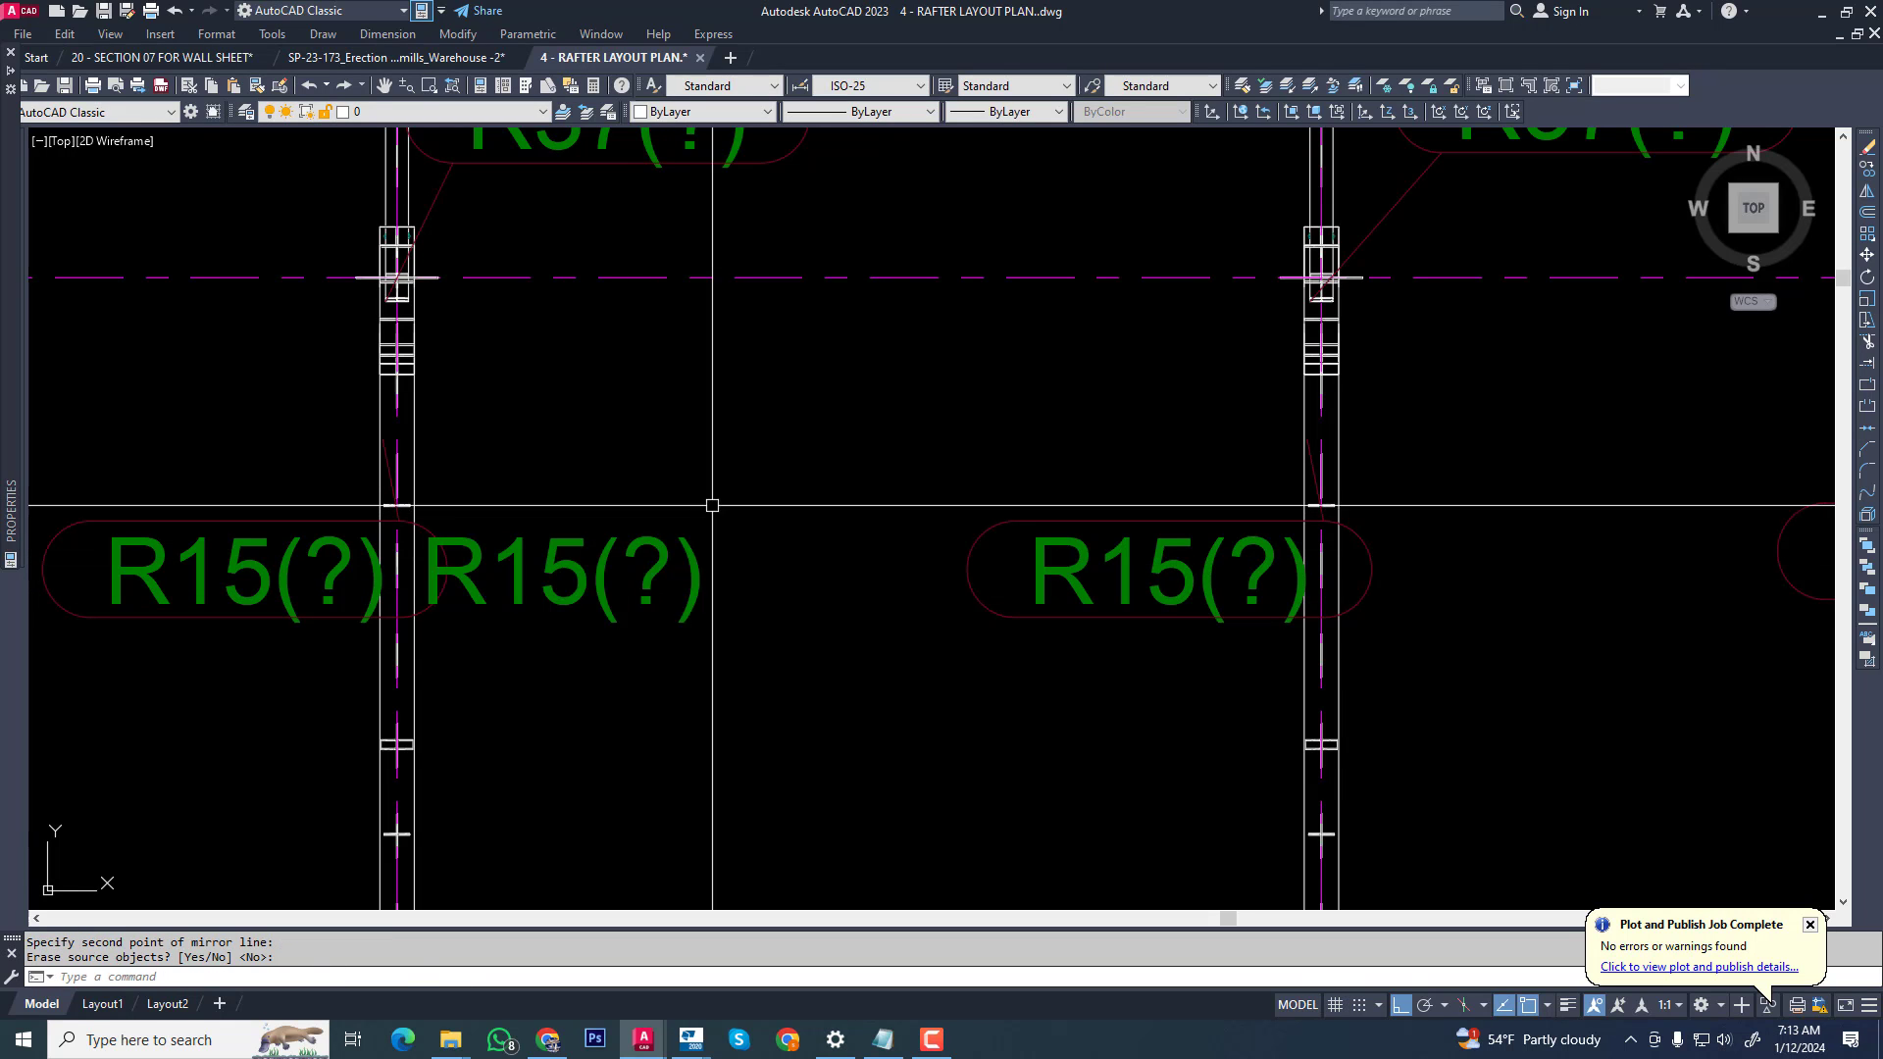
# - Move the new R15(?) copy slightly right into the empty bay
pyautogui.click(710, 504)
pyautogui.click(620, 668)
pyautogui.press('Return')
pyautogui.click(657, 707)
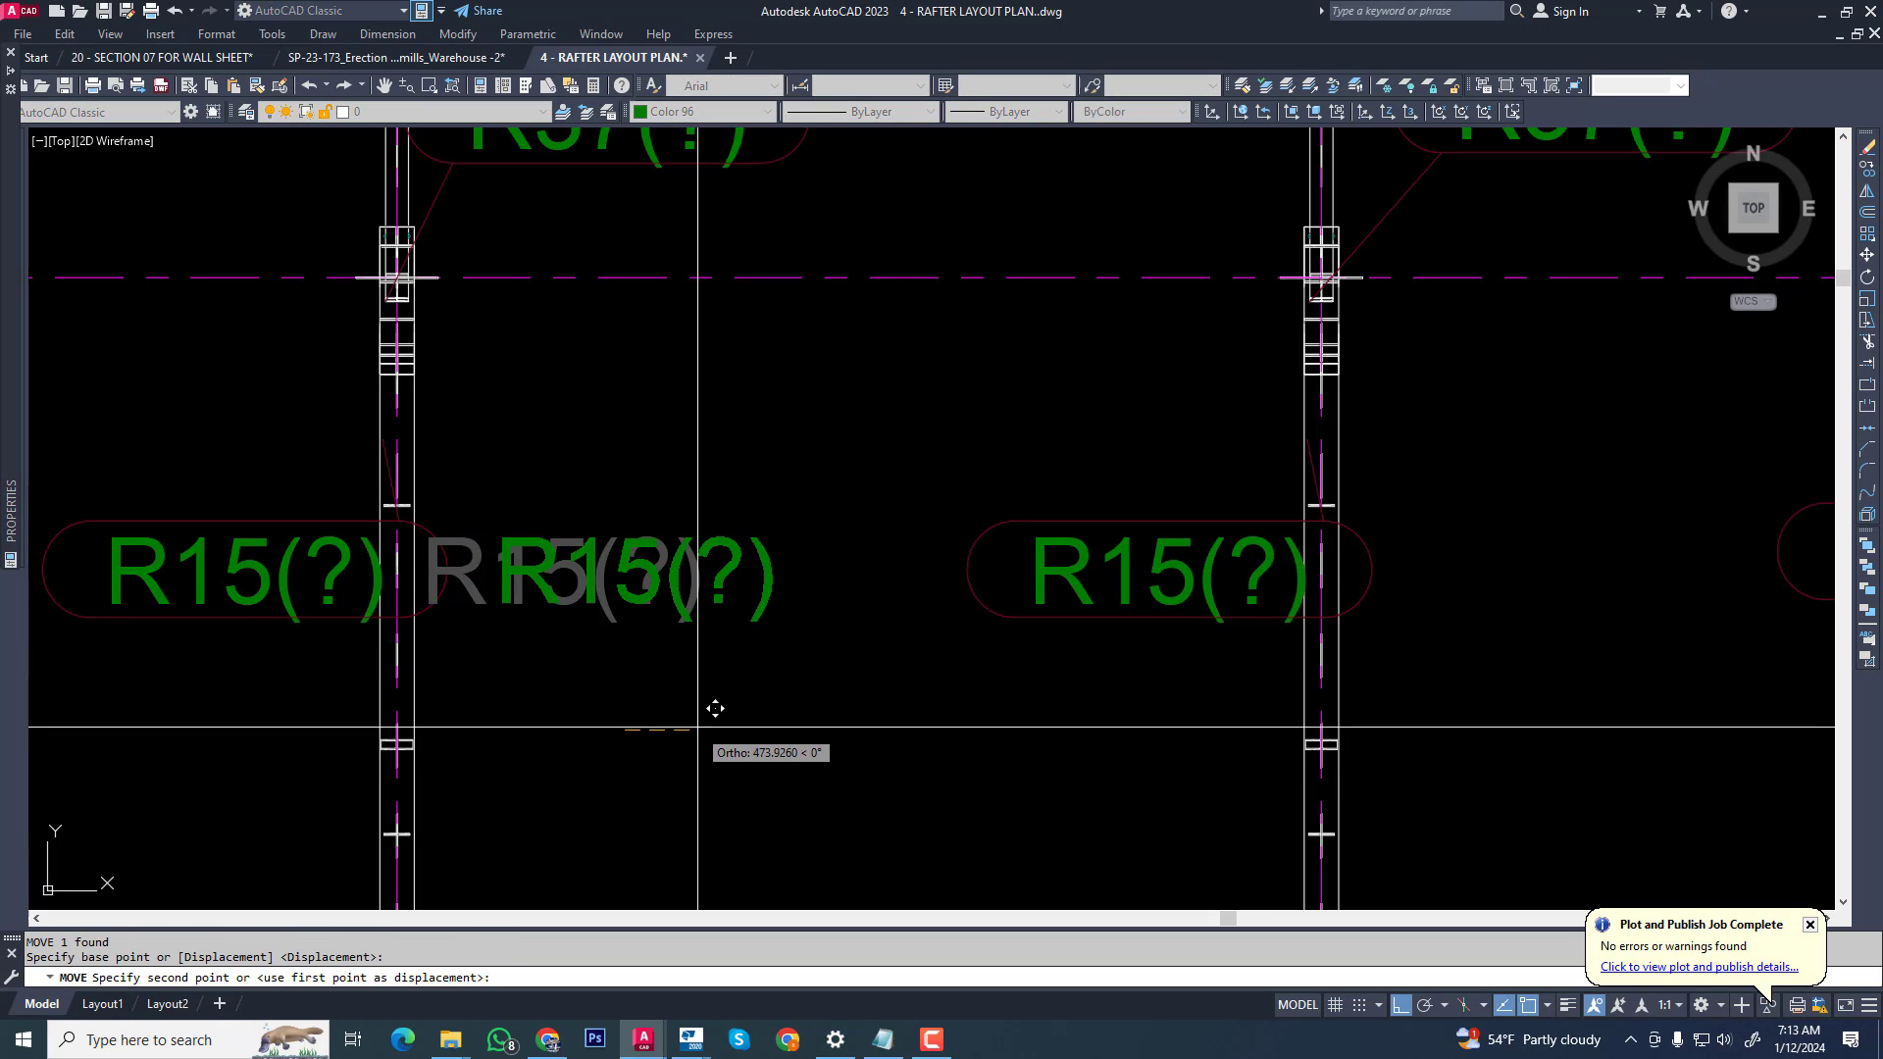
pyautogui.click(731, 706)
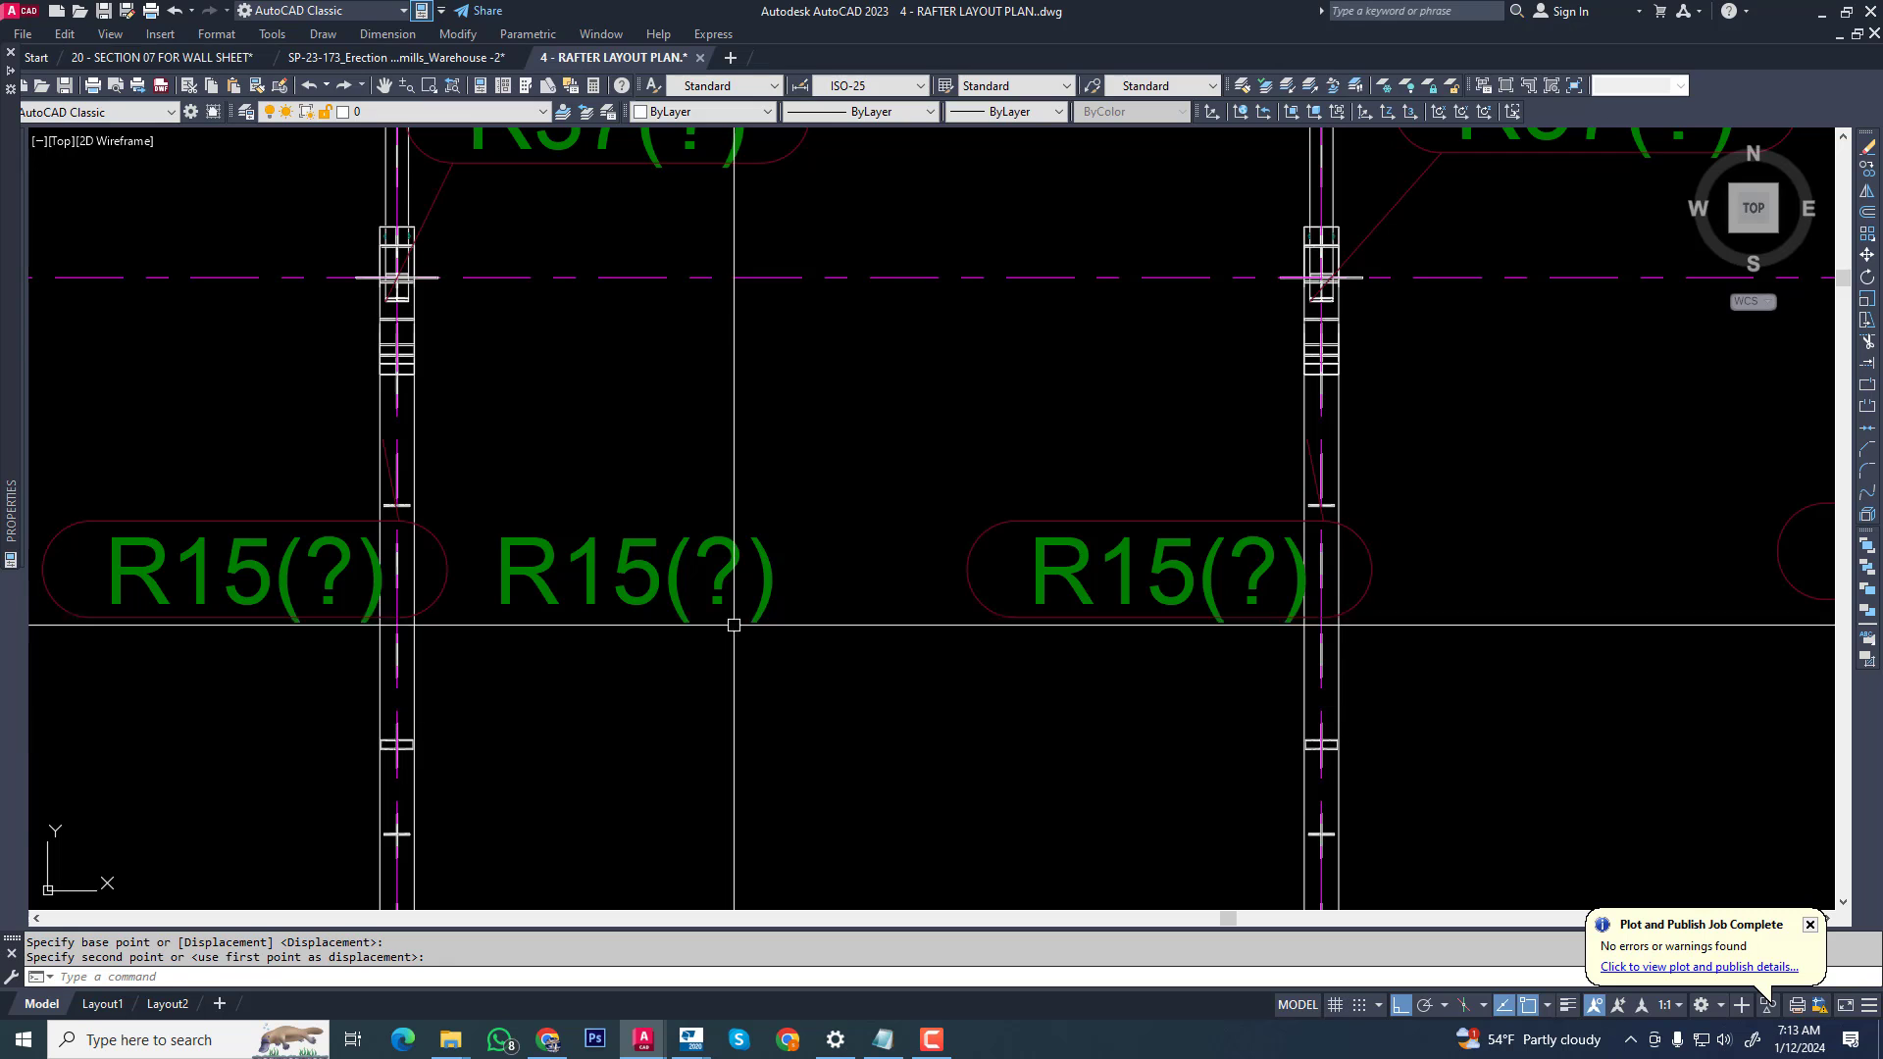
pyautogui.scroll(-3, 735, 630)
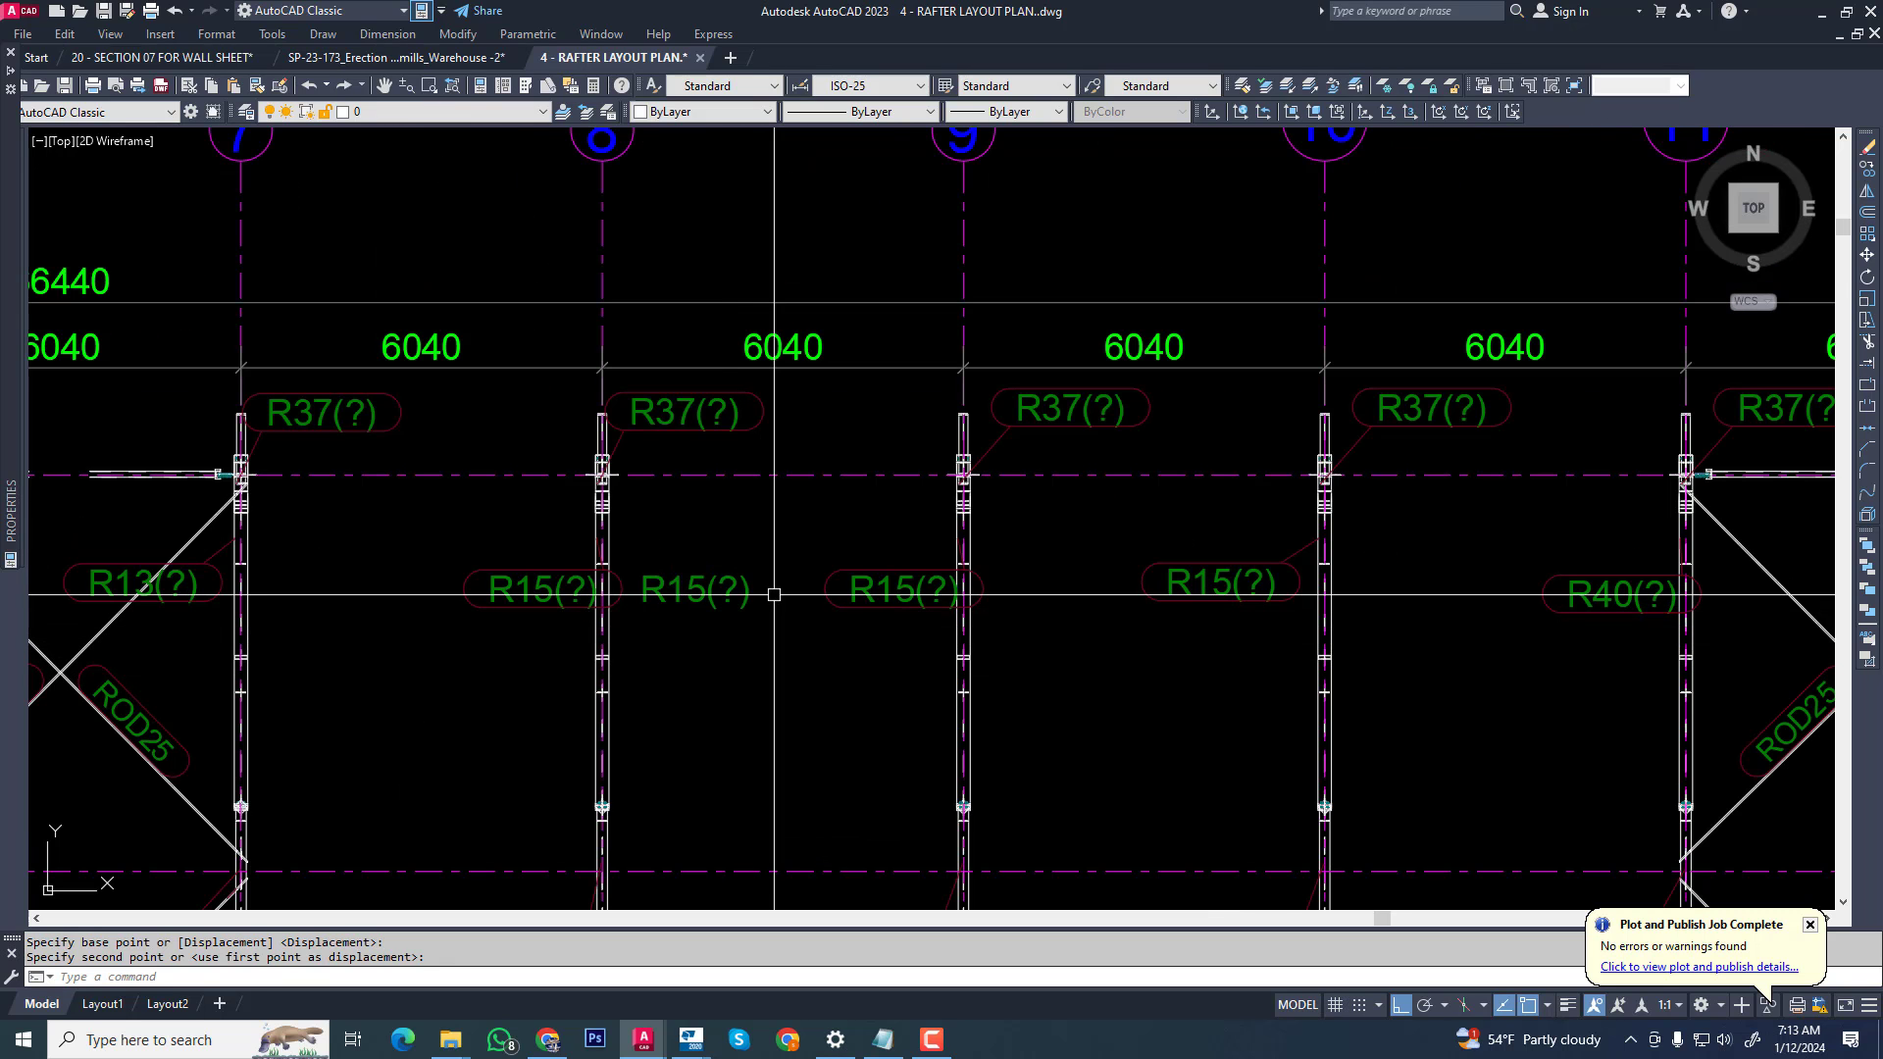